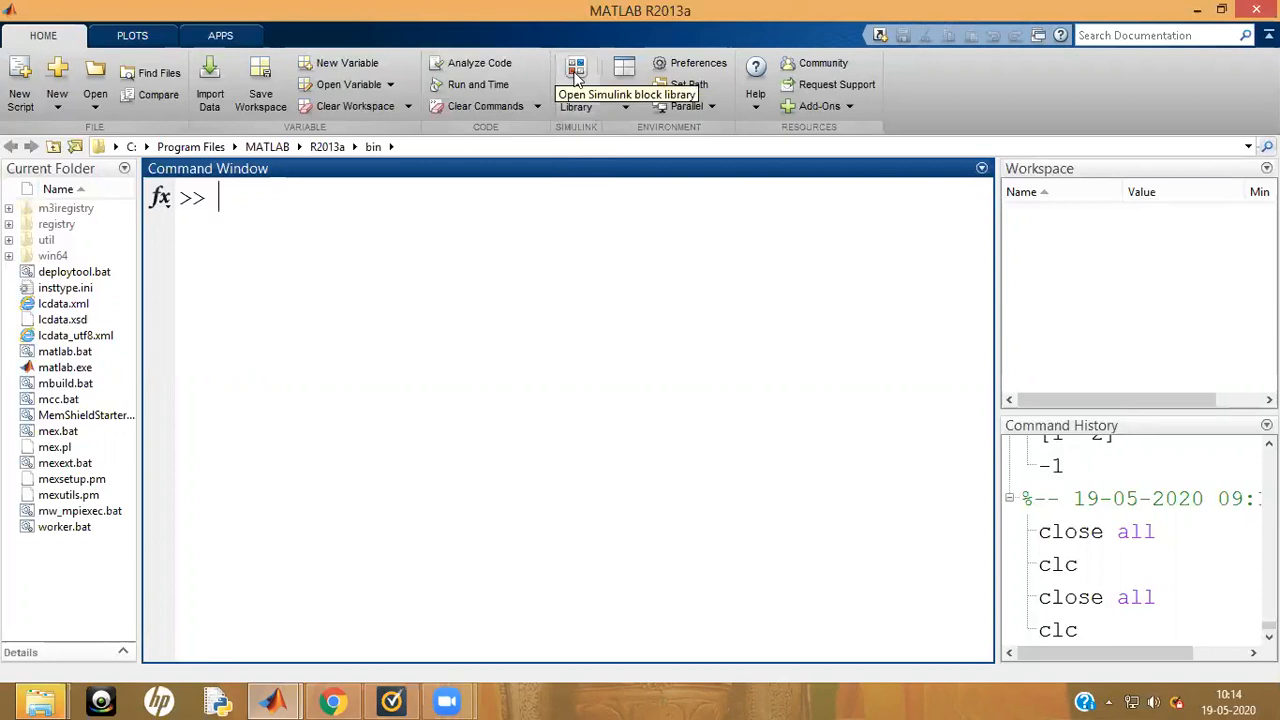
Open the Simulink block library and collapse the expanded DSP System Toolbox branch
left_click(576, 78)
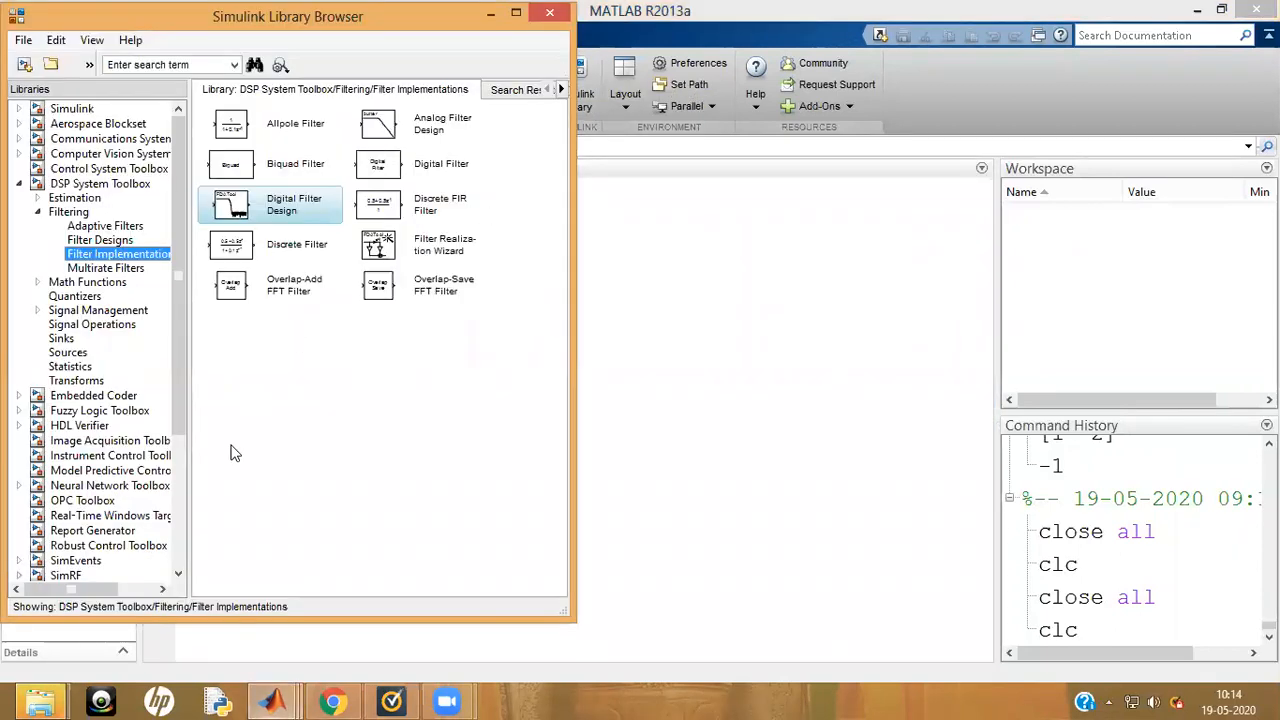
left_click(18, 184)
left_click(18, 154)
left_click(18, 154)
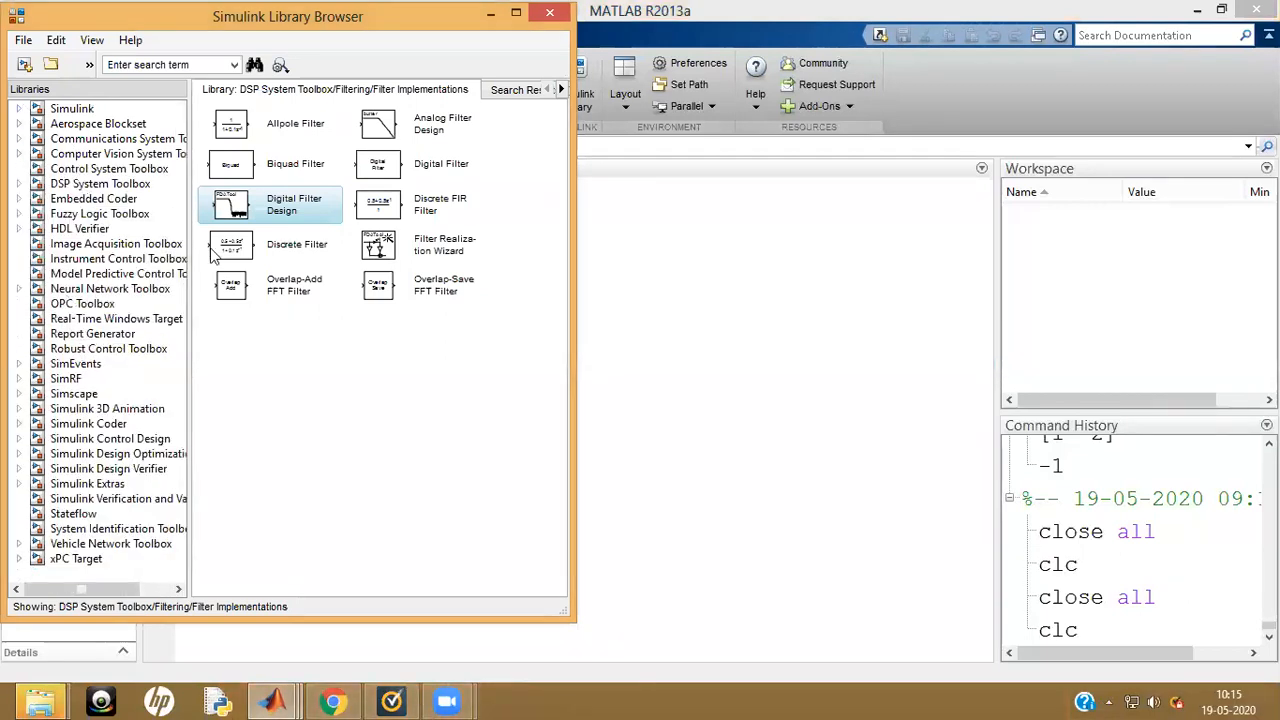
Look through the Computer Vision System, Embedded Coder, Control System and Image Acquisition toolboxes, then collapse the expanded branches
double_click(106, 154)
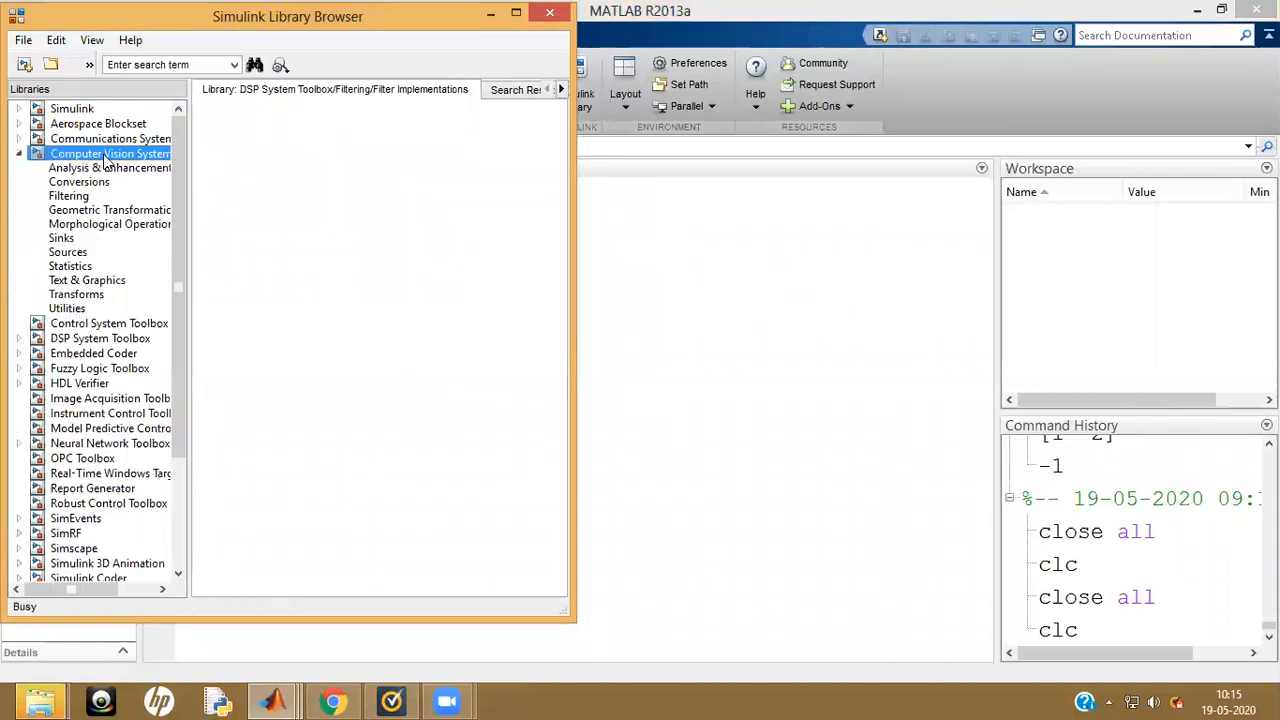
double_click(84, 356)
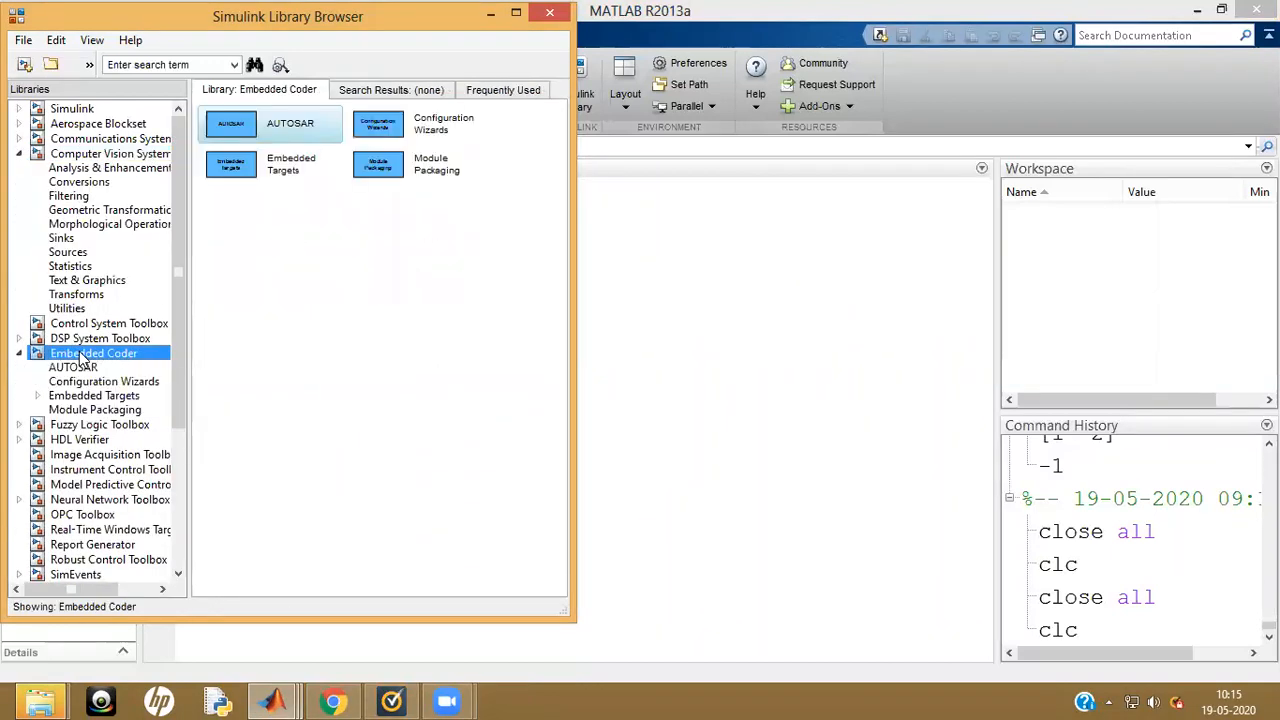
left_click(113, 325)
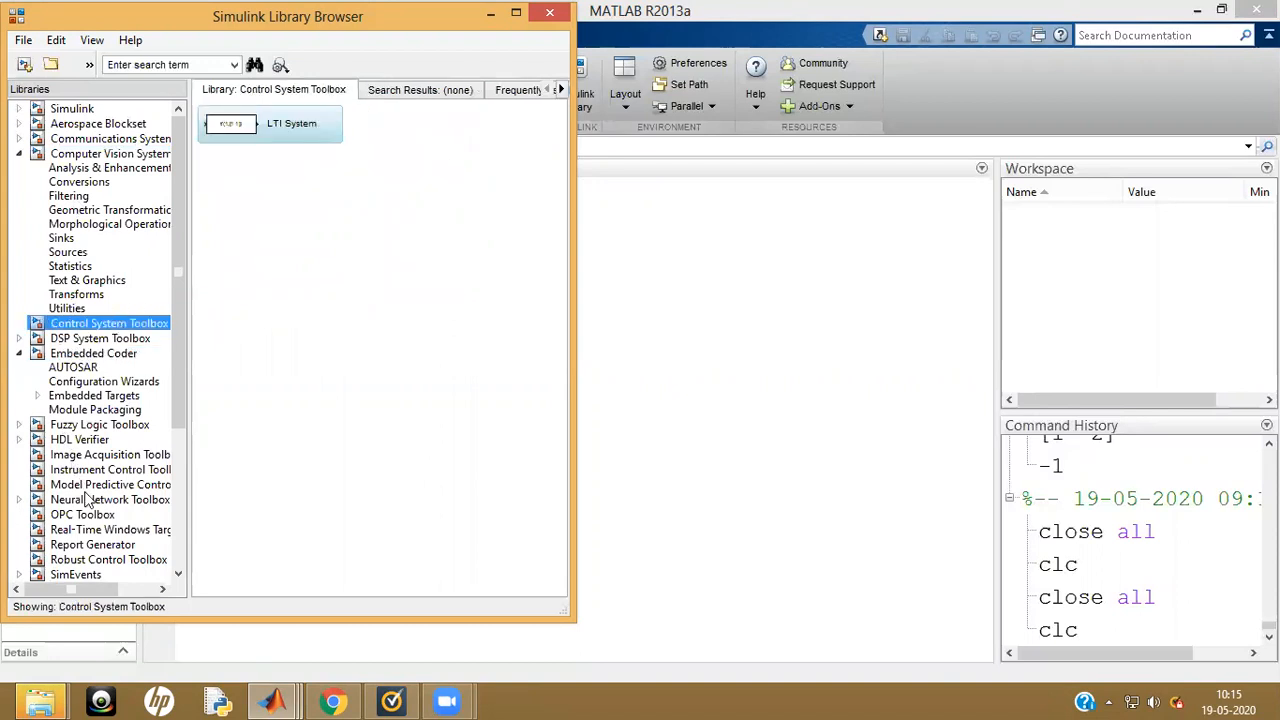
left_click(111, 458)
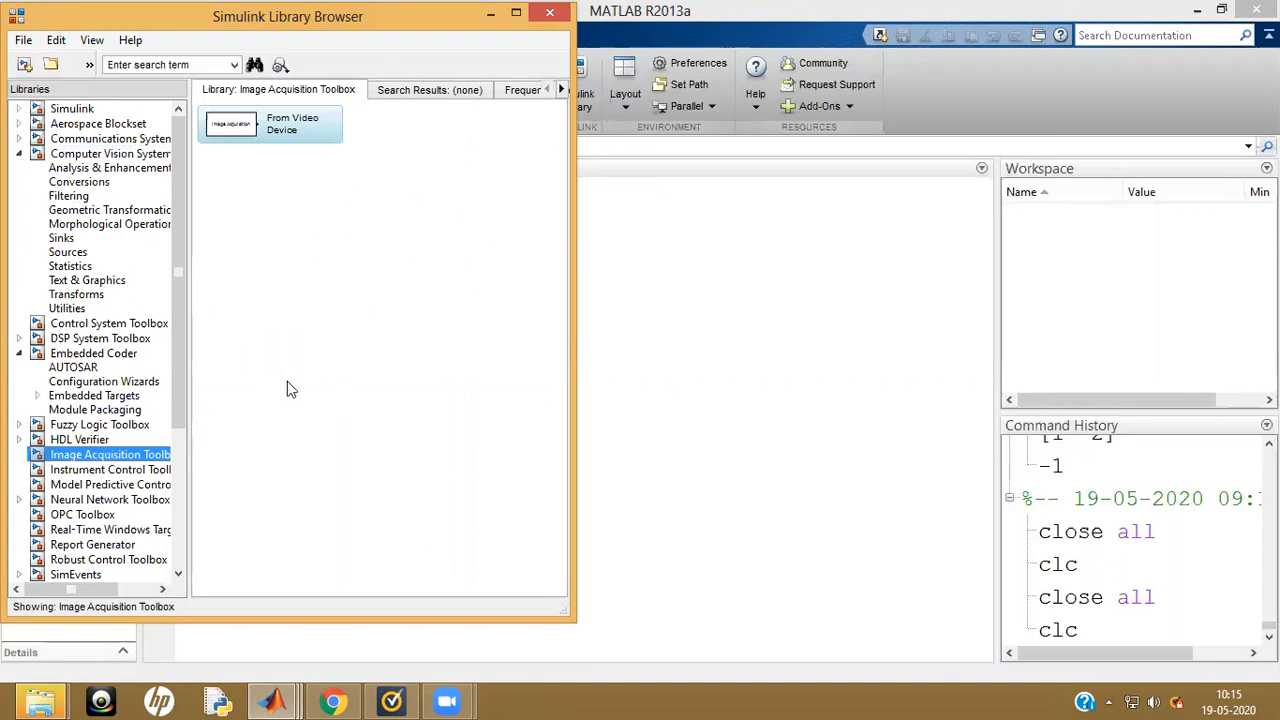
left_click(18, 154)
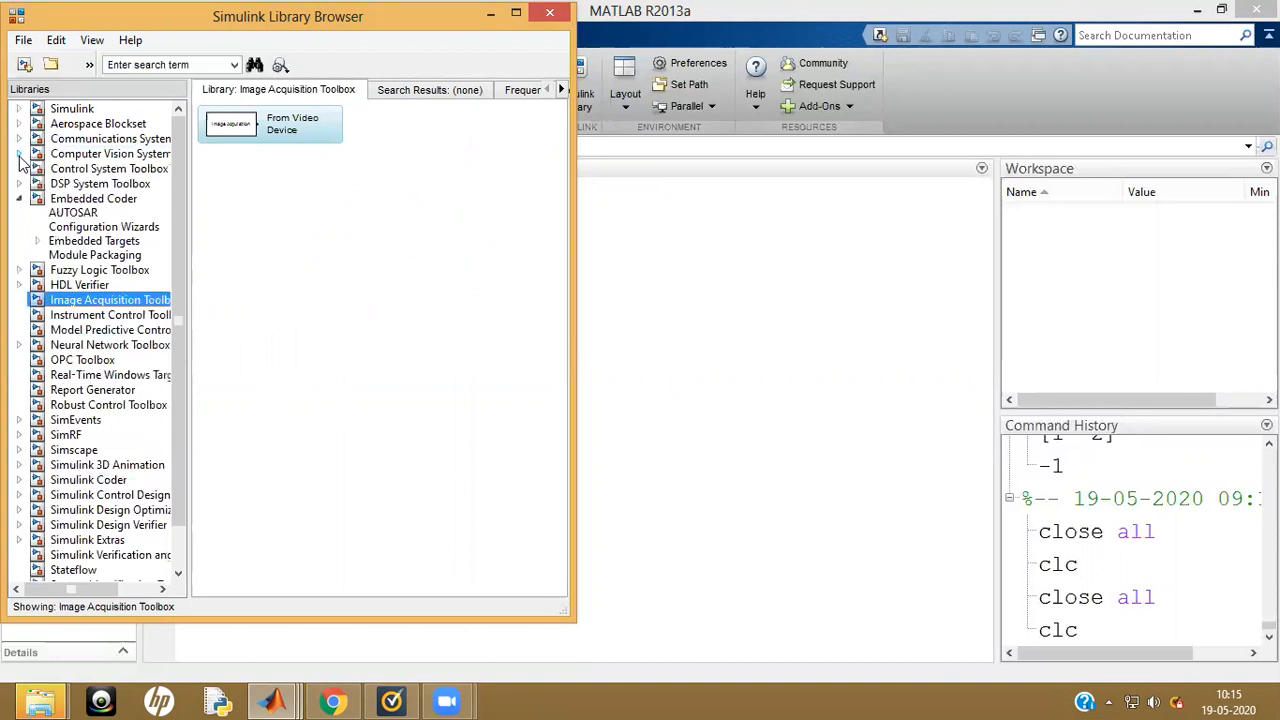
left_click(19, 200)
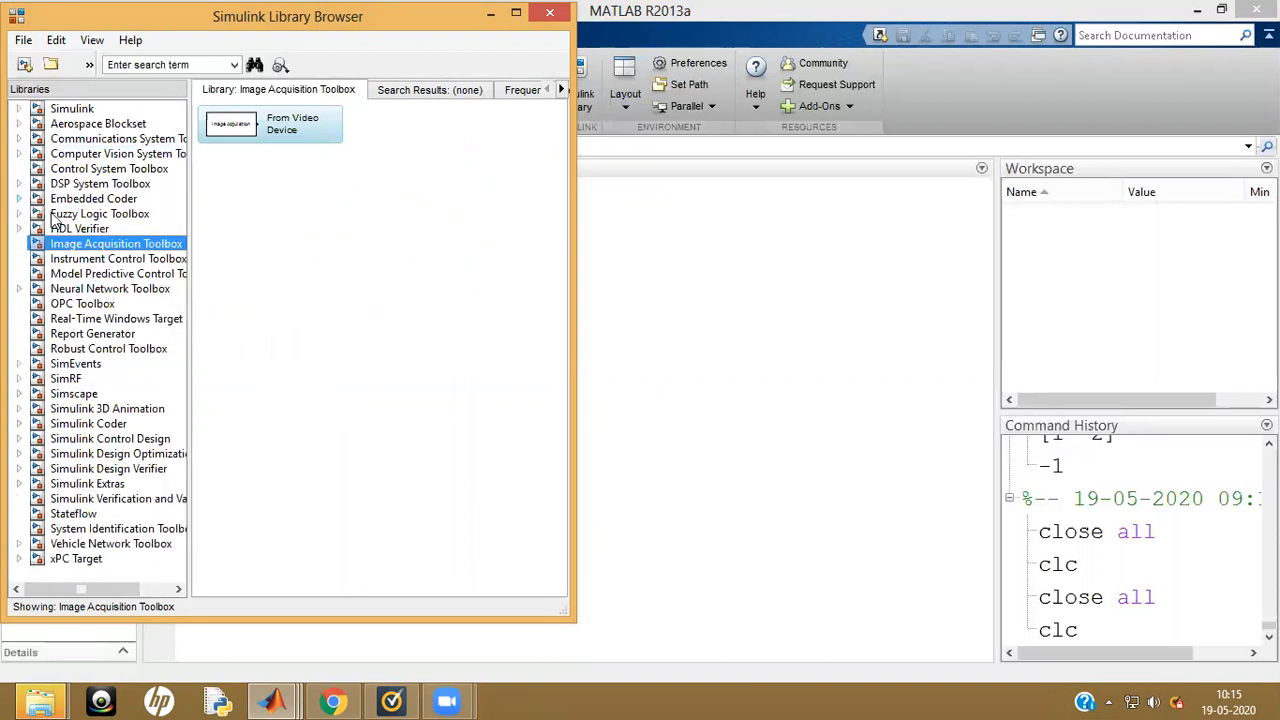
Expand the Filtering branch of the DSP System Toolbox and create a new blank Simulink model
left_click(18, 184)
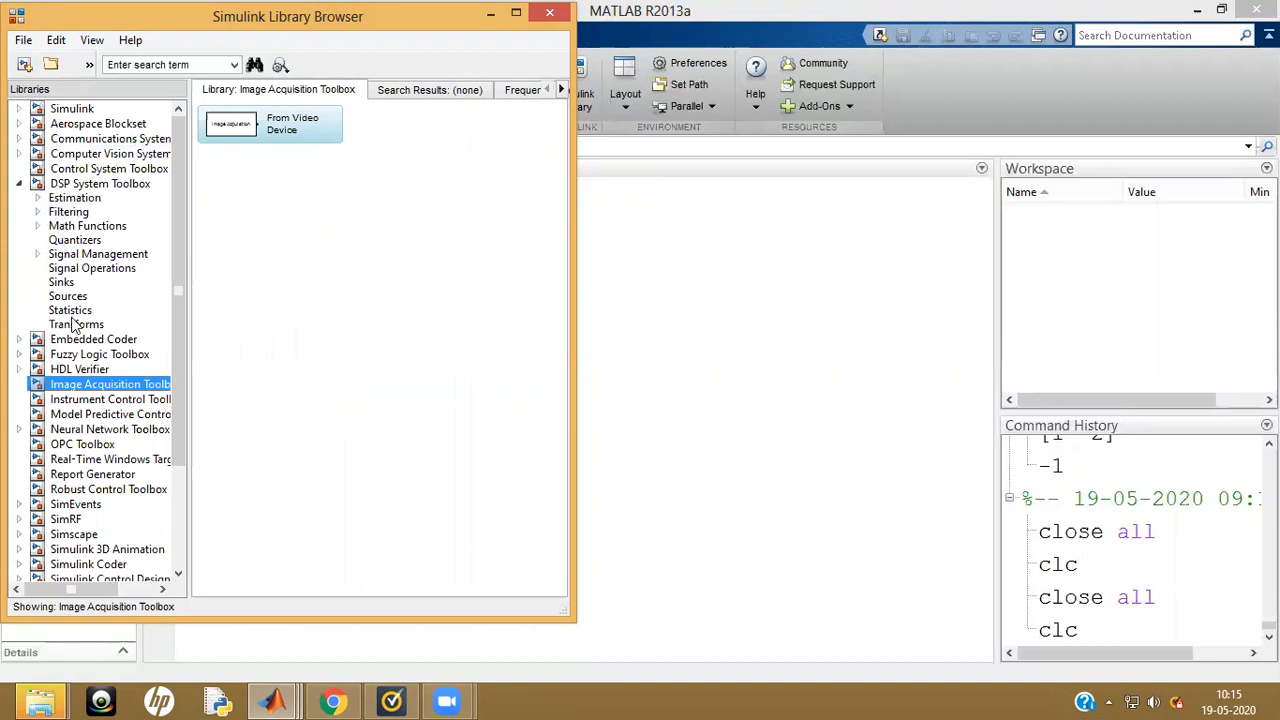
left_click(38, 212)
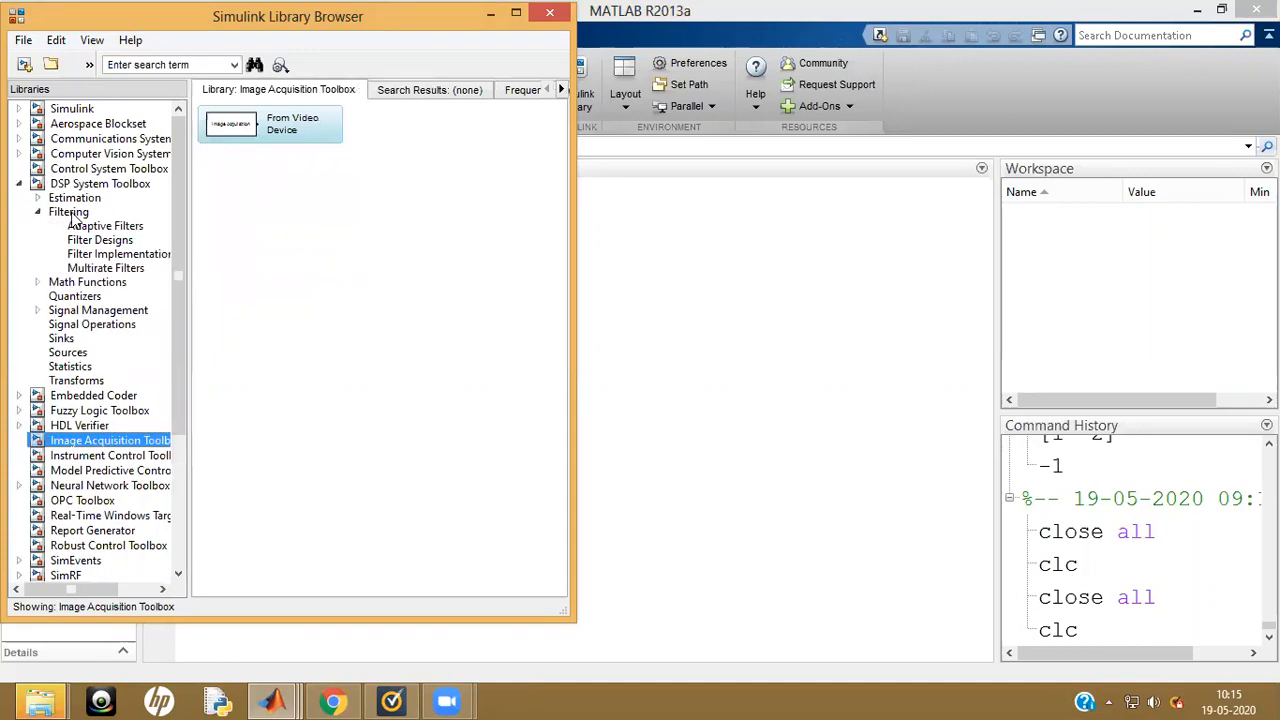
left_click(29, 45)
mouse_move(50, 66)
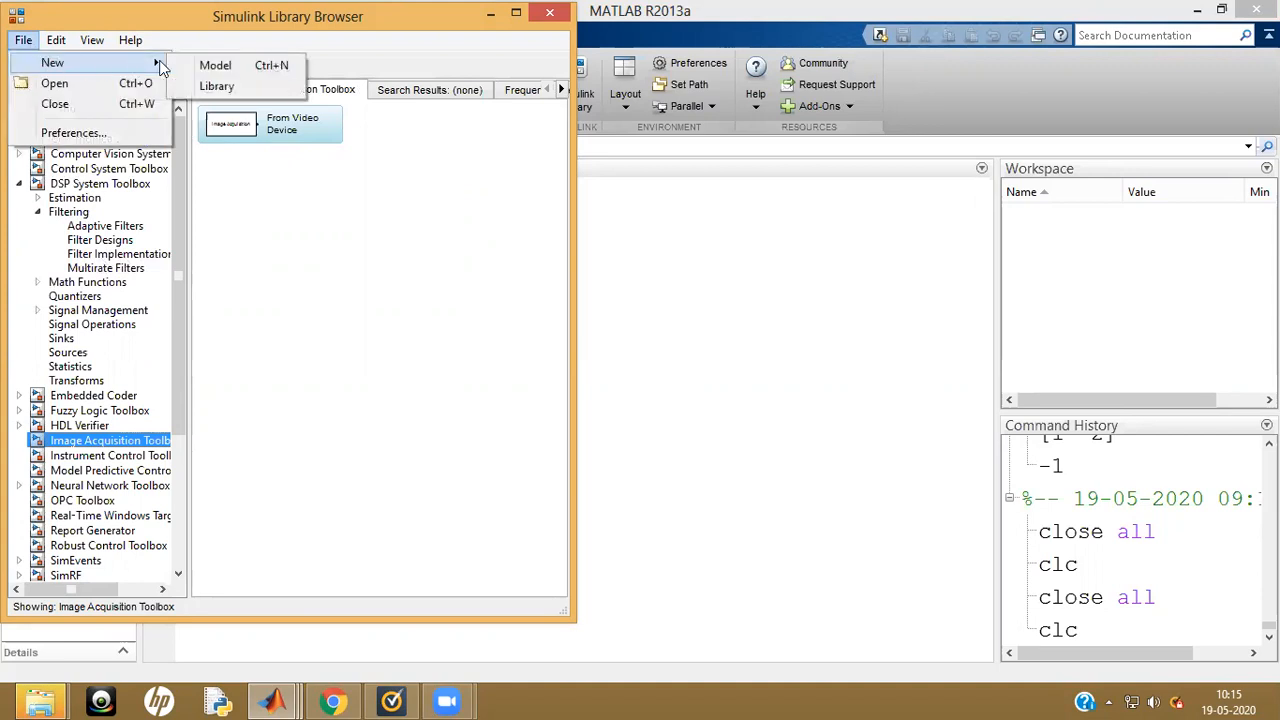
left_click(195, 66)
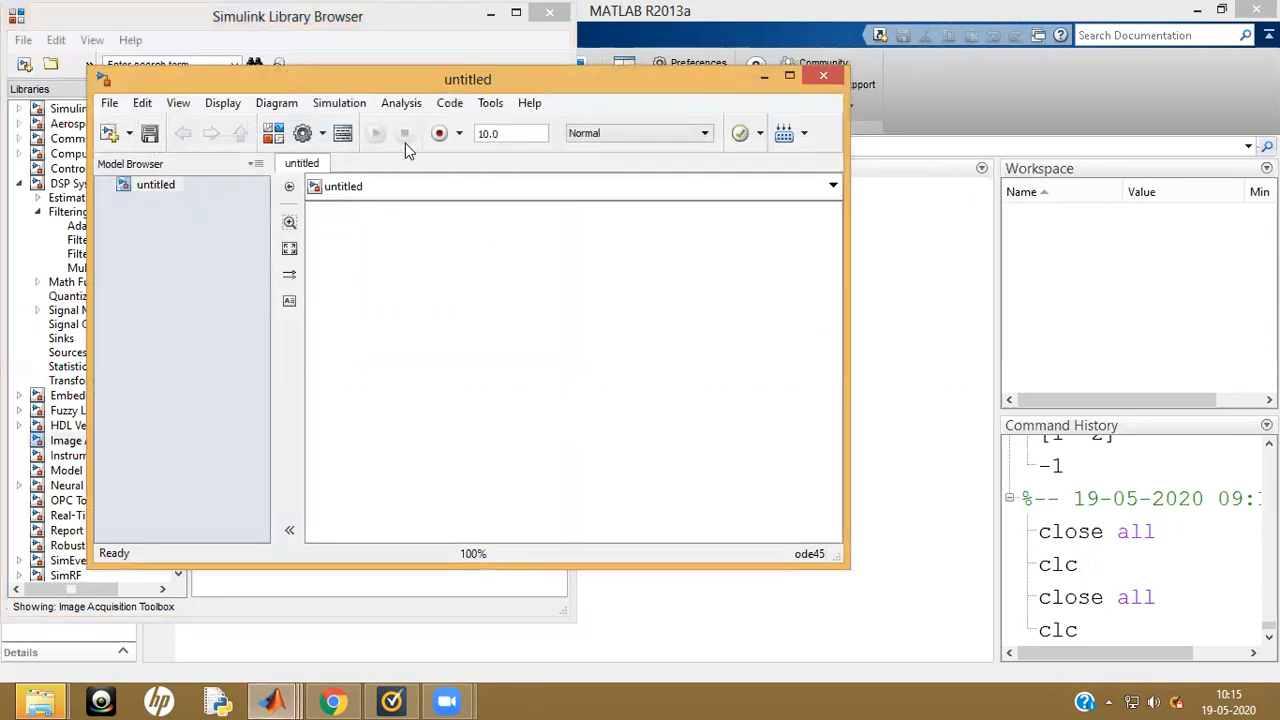
Move the untitled model window beside the library browser so both can be used together
left_click(273, 133)
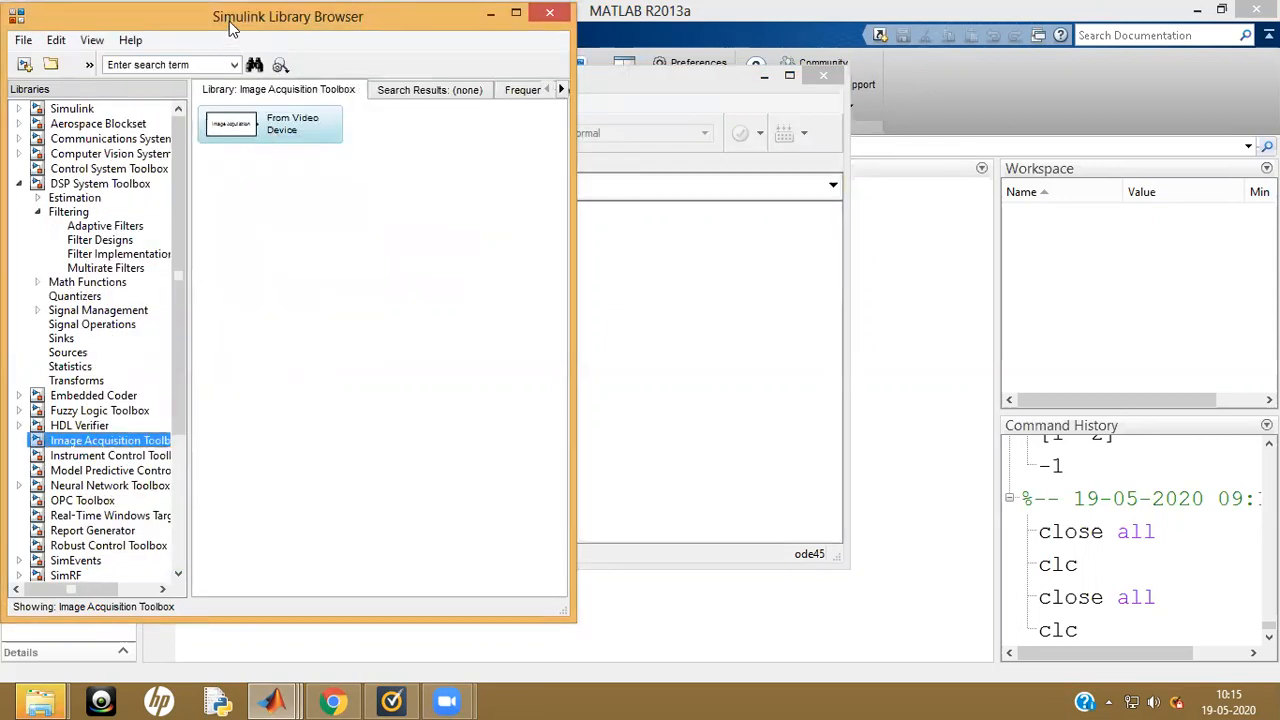
left_click(657, 88)
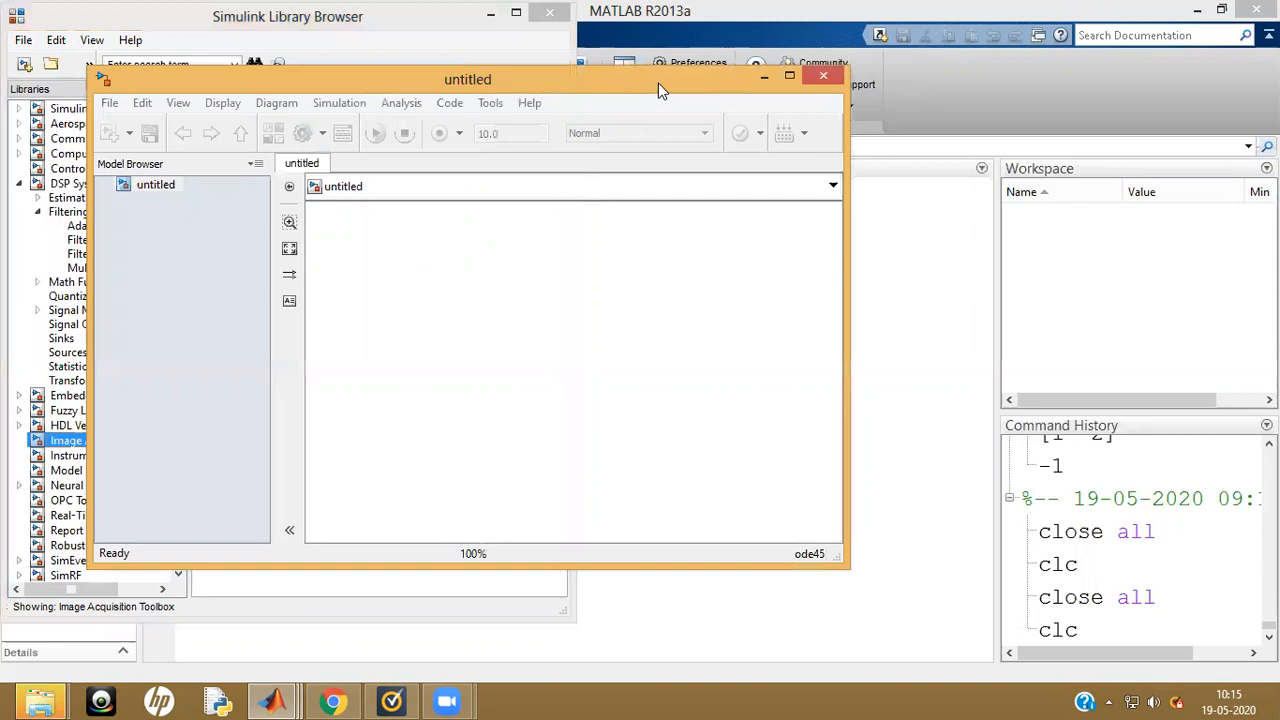
left_click_drag(658, 83, 1054, 70)
Add a Digital Filter Design block from the Filter Implementations library to the untitled model
left_click(434, 251)
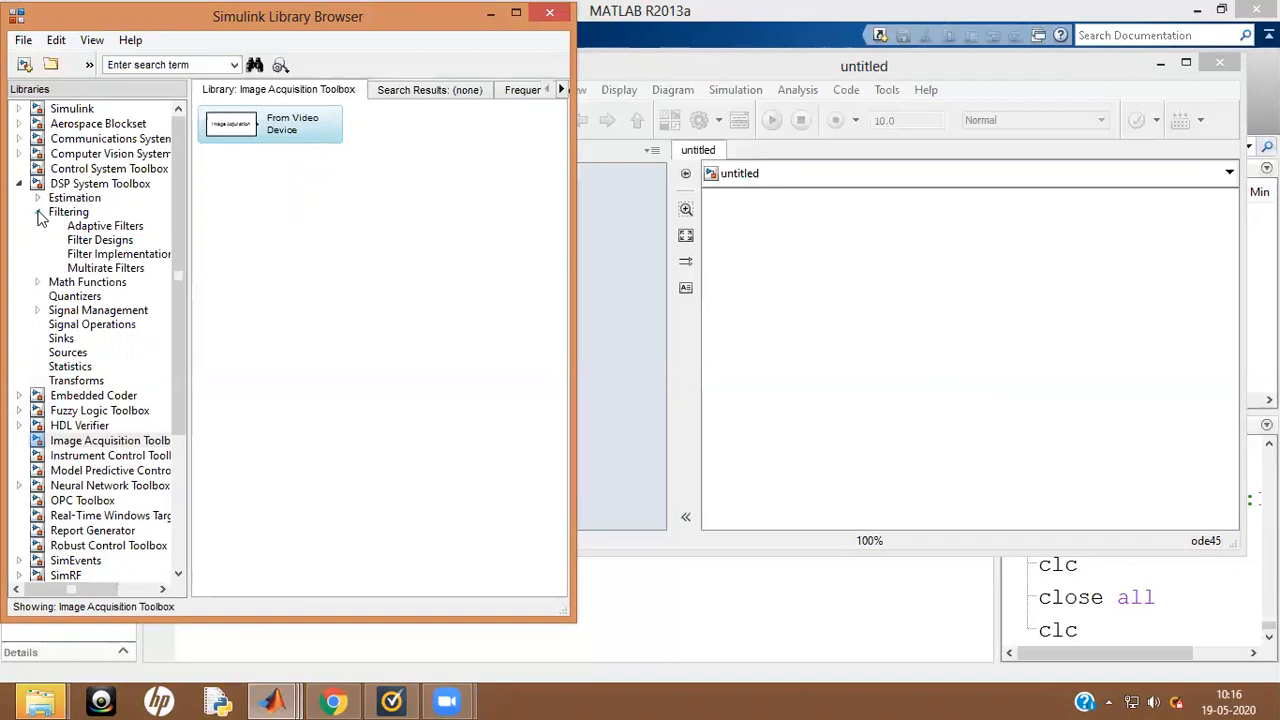
left_click(85, 256)
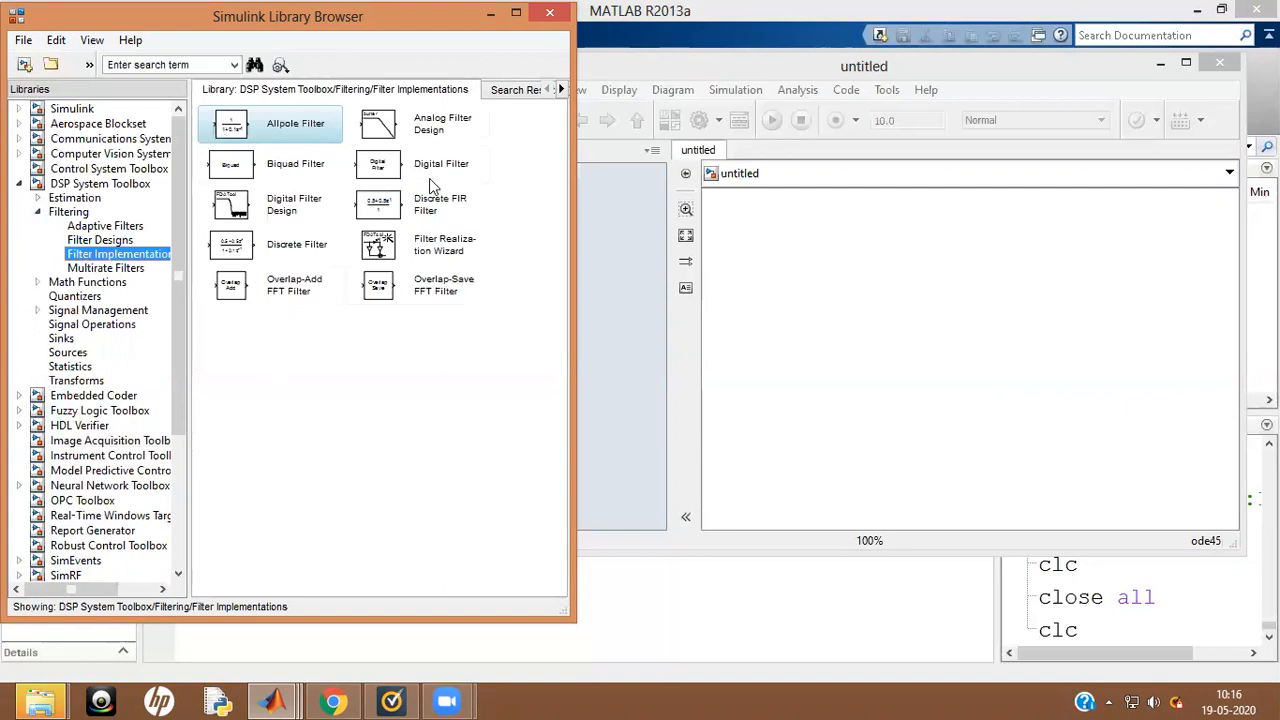
left_click(236, 207)
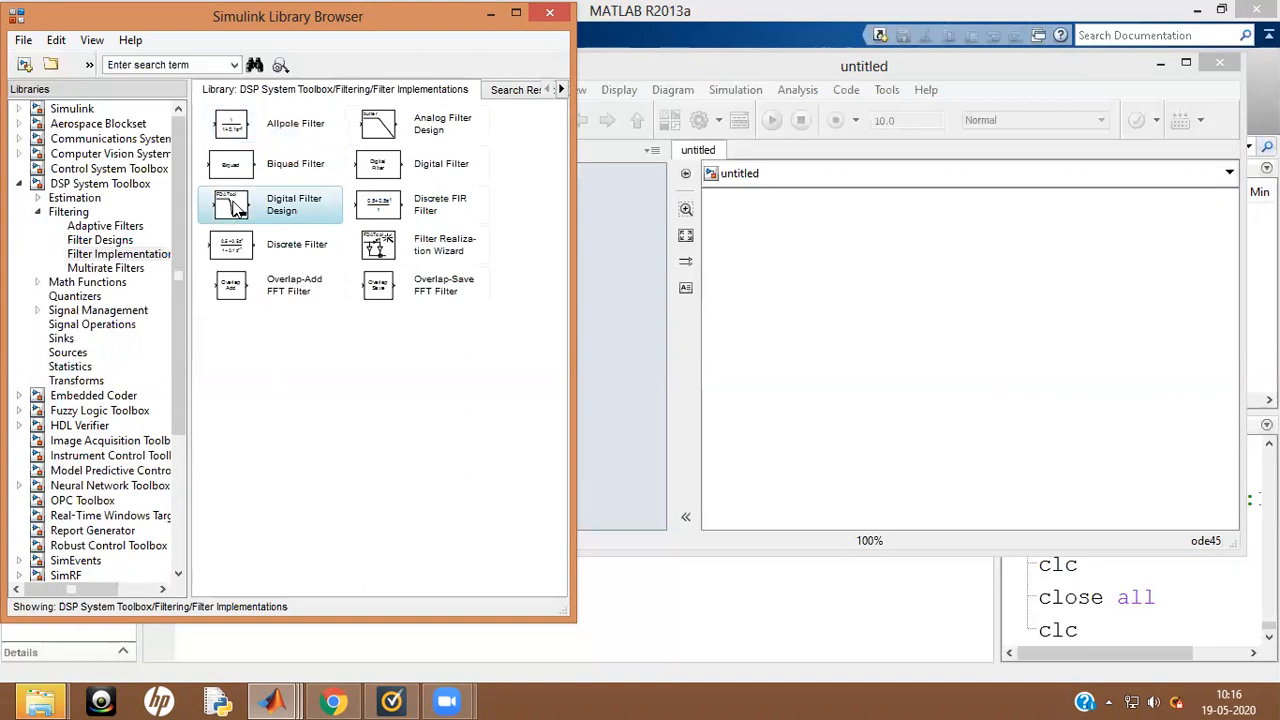
left_click_drag(241, 200, 923, 313)
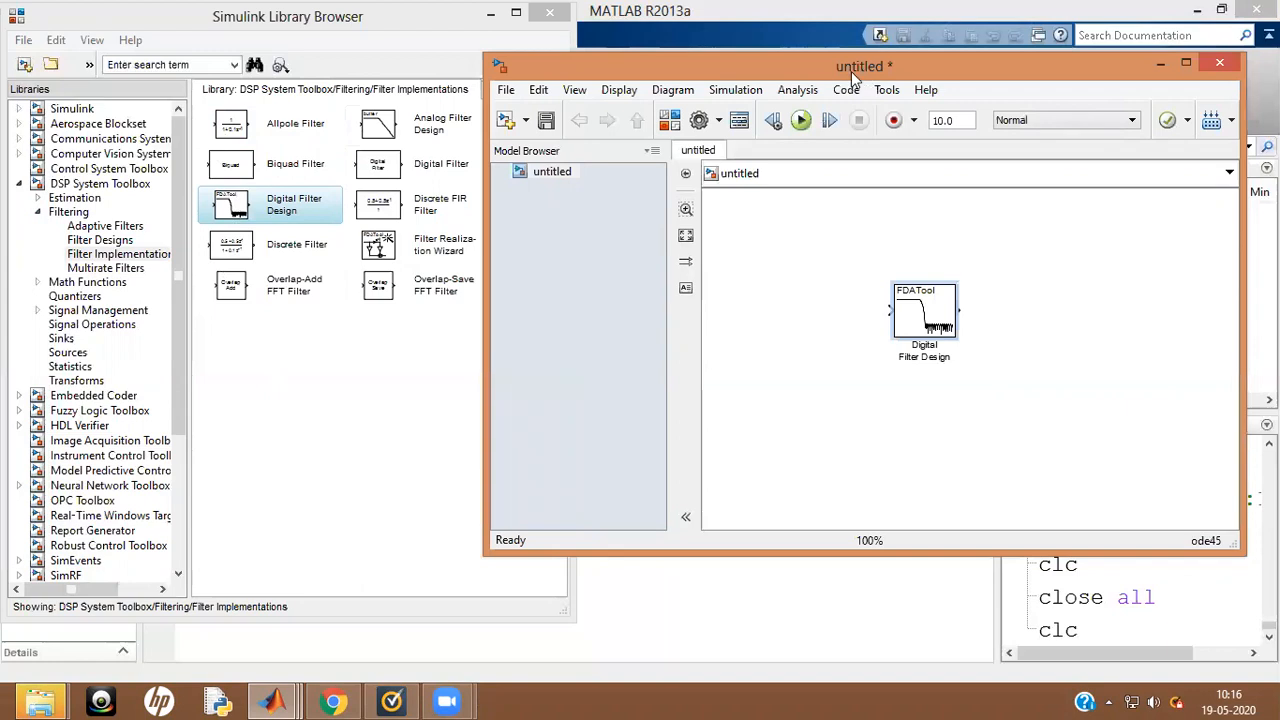
Open the Digital Filter Design block's parameters in a maximized window and set the design method to IIR
left_click_drag(851, 71, 626, 75)
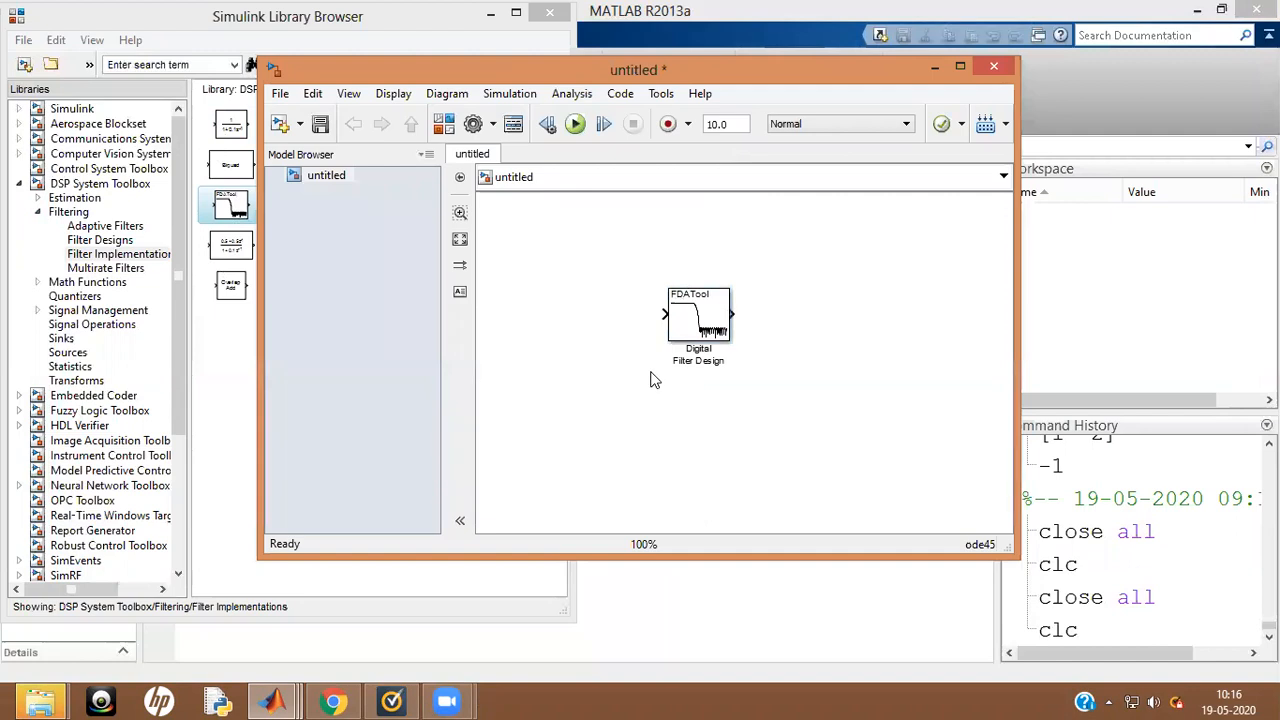
double_click(706, 320)
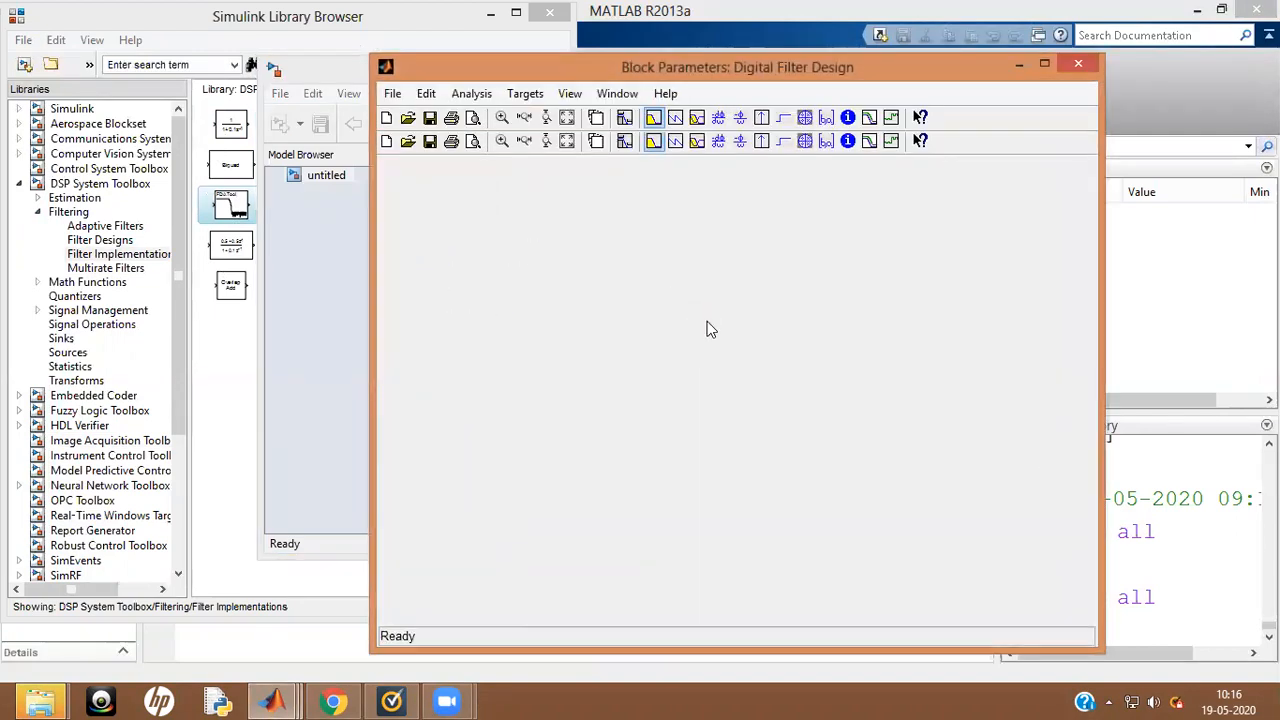
left_click(1044, 63)
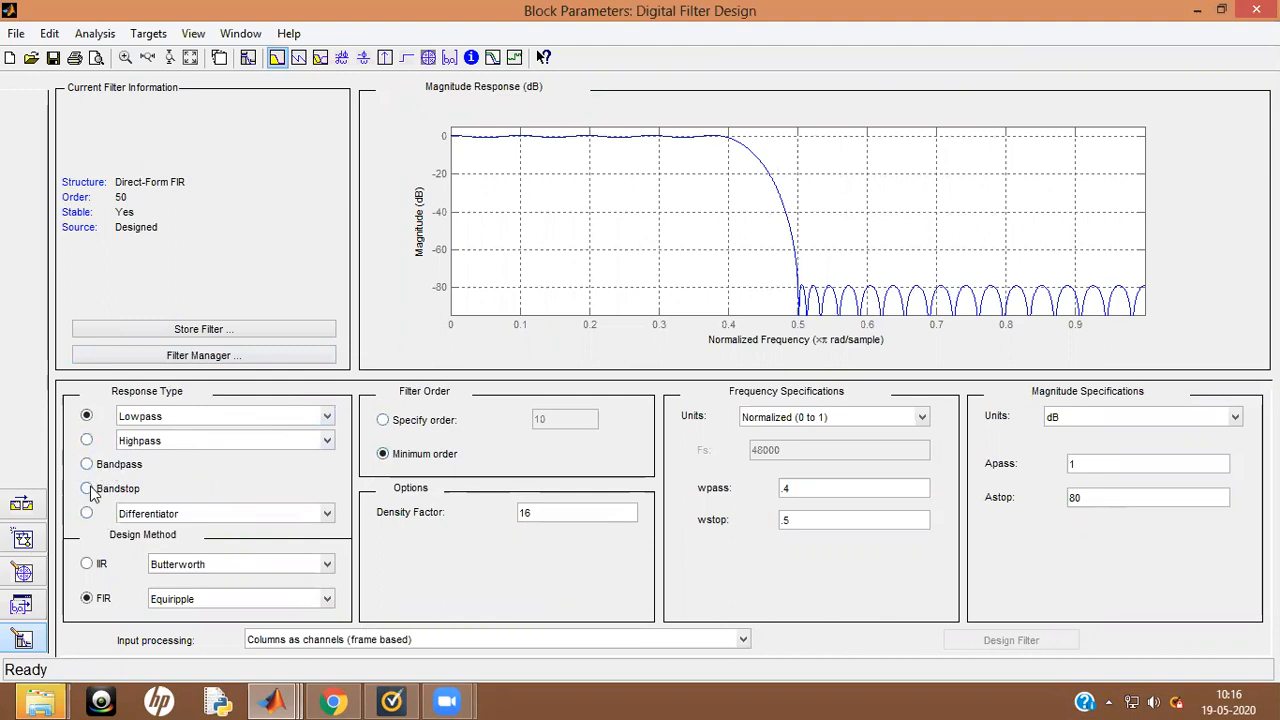
left_click(88, 565)
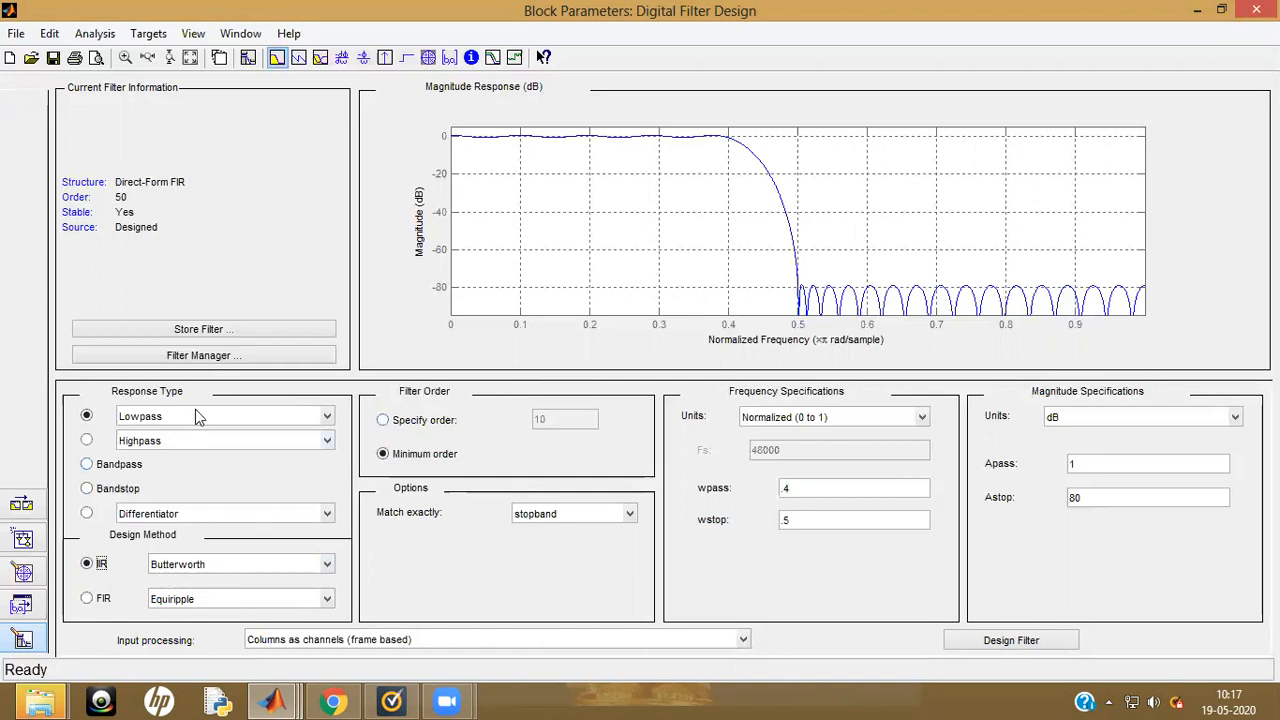
left_click(405, 421)
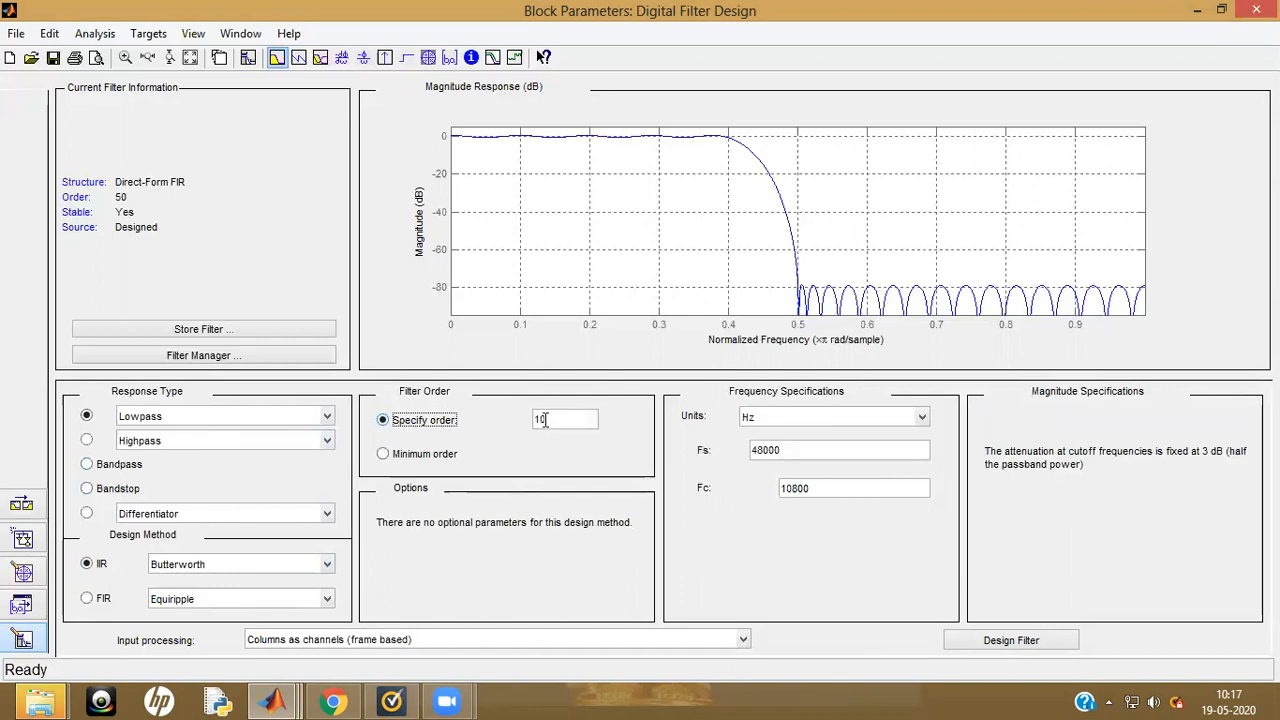
left_click(552, 420)
key("BackSpace")
key("BackSpace")
left_click(449, 461)
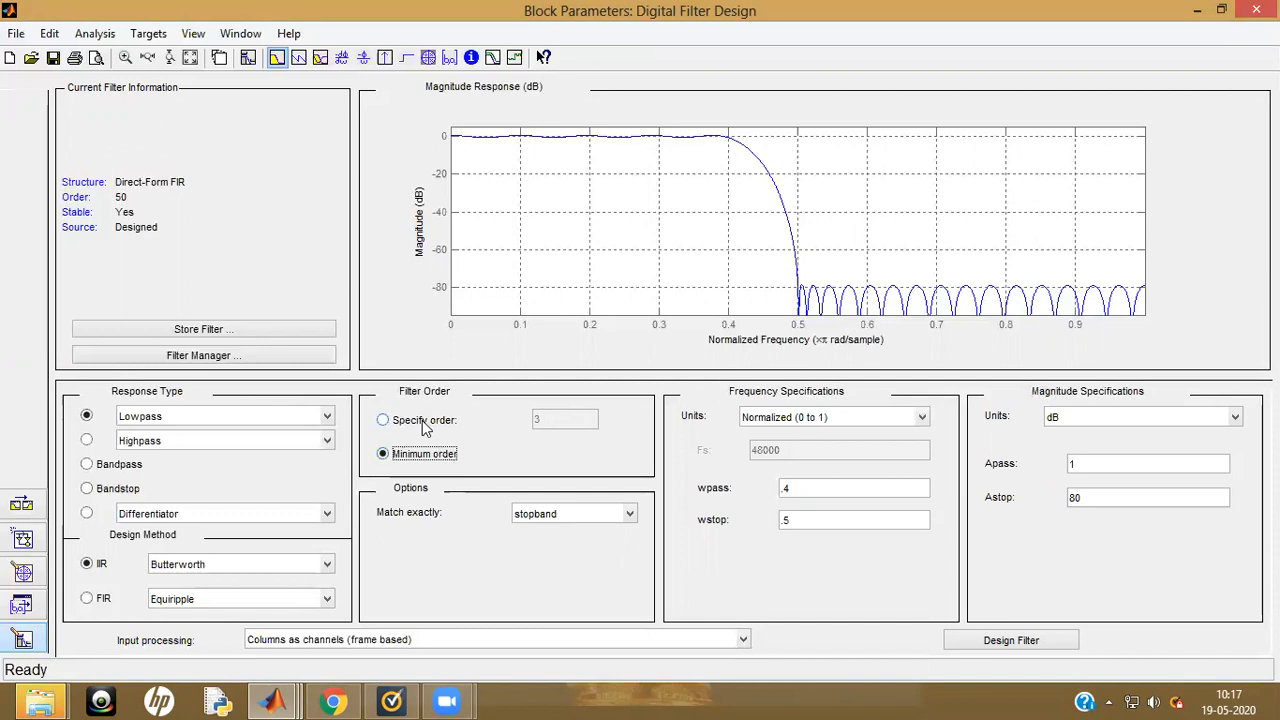
left_click(422, 420)
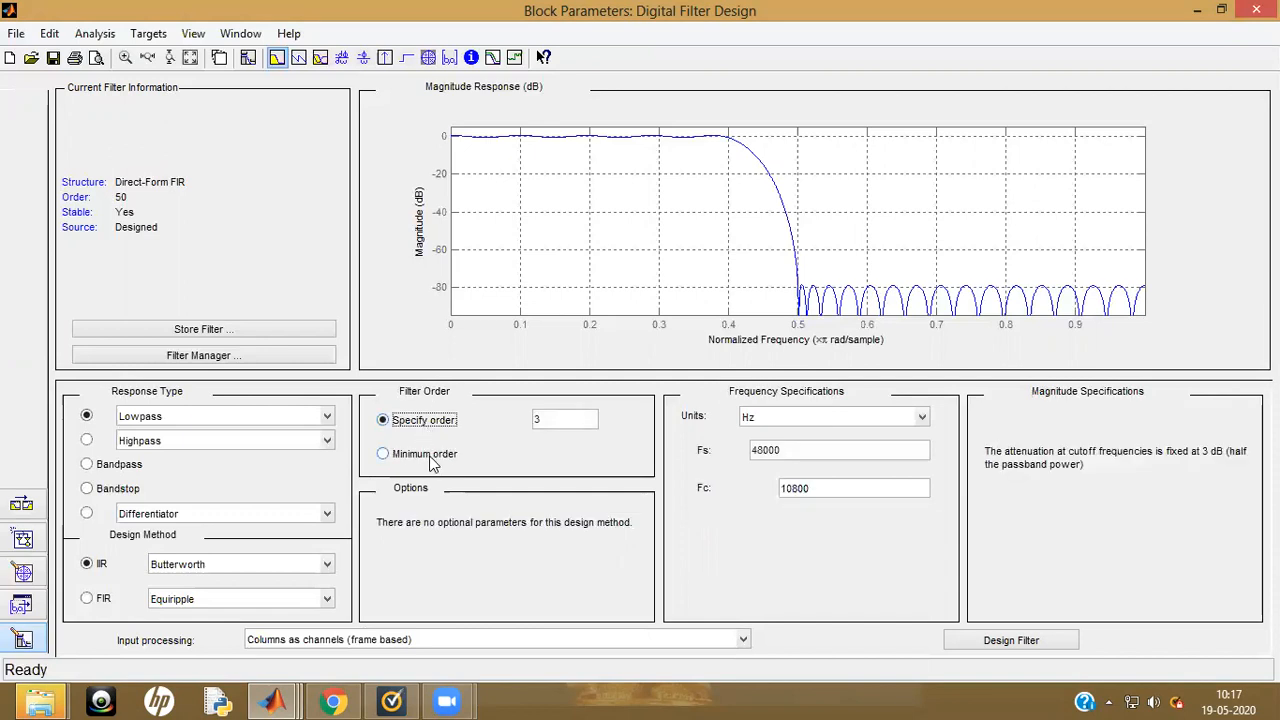
left_click(432, 463)
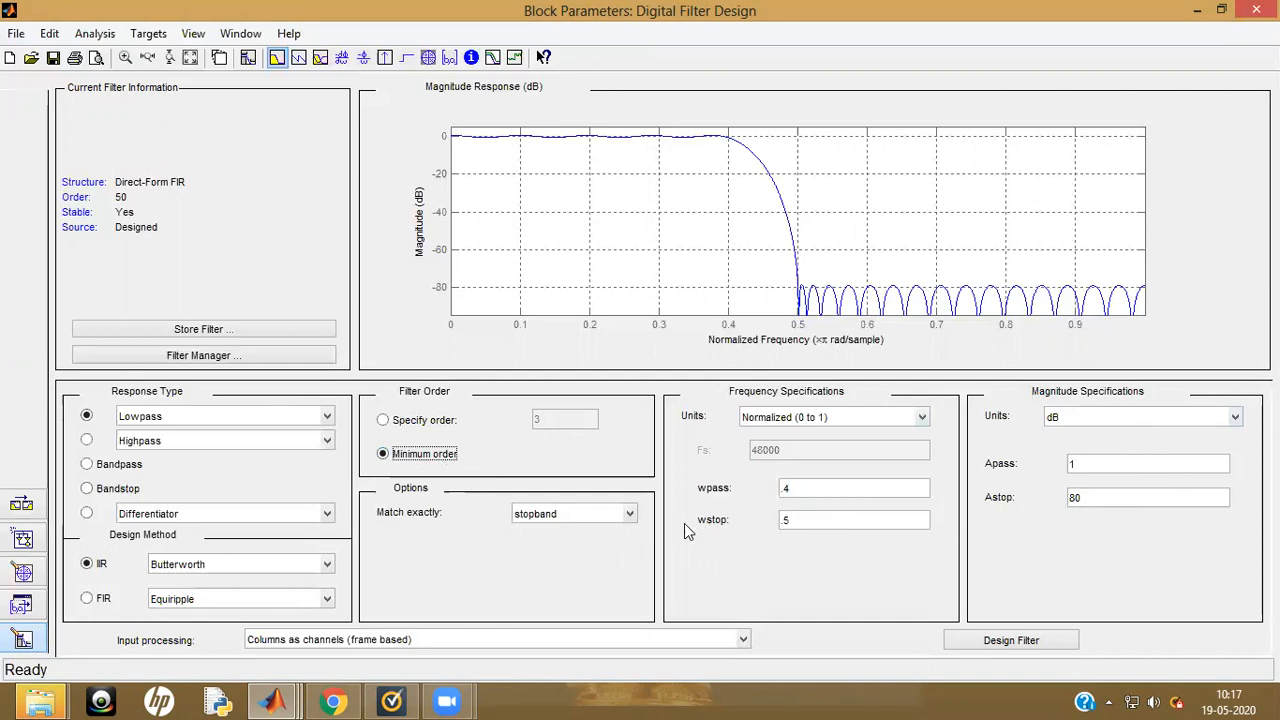
left_click(421, 458)
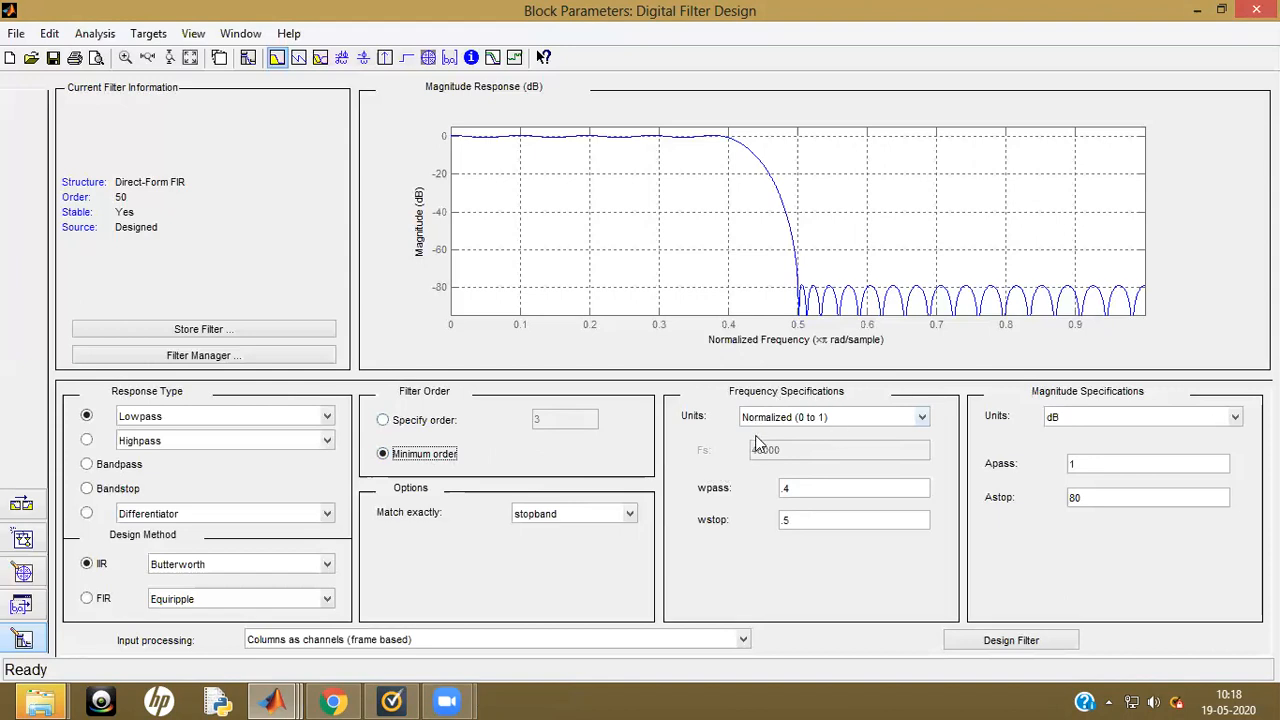
Set the frequency units to Hz, the passband frequency Fpass to 25 and the stopband frequency Fstop to 50
left_click(806, 428)
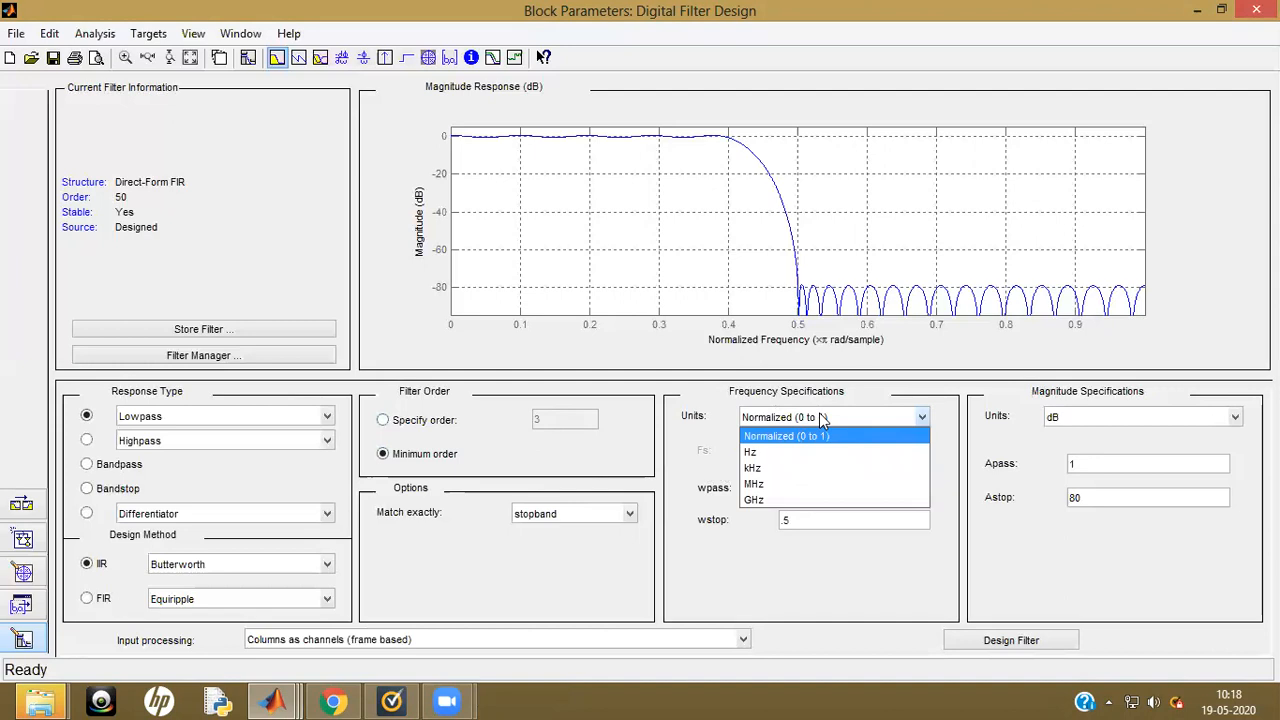
left_click(784, 455)
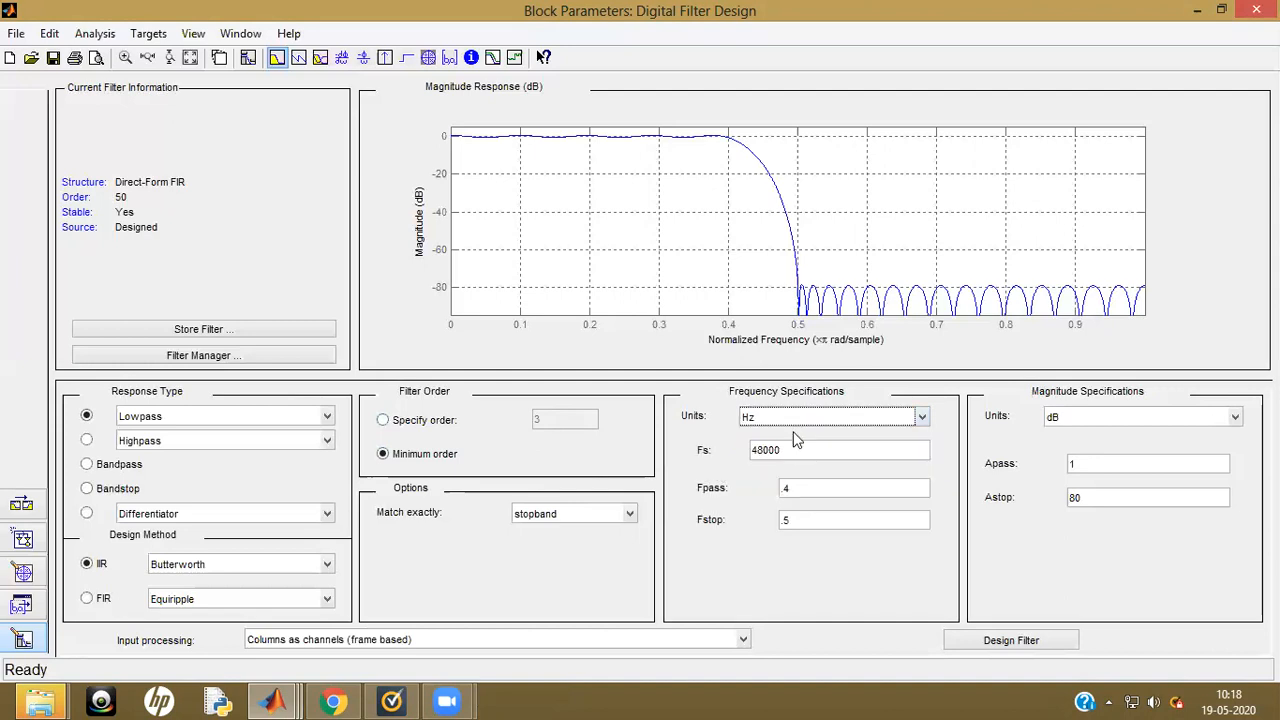
left_click(789, 449)
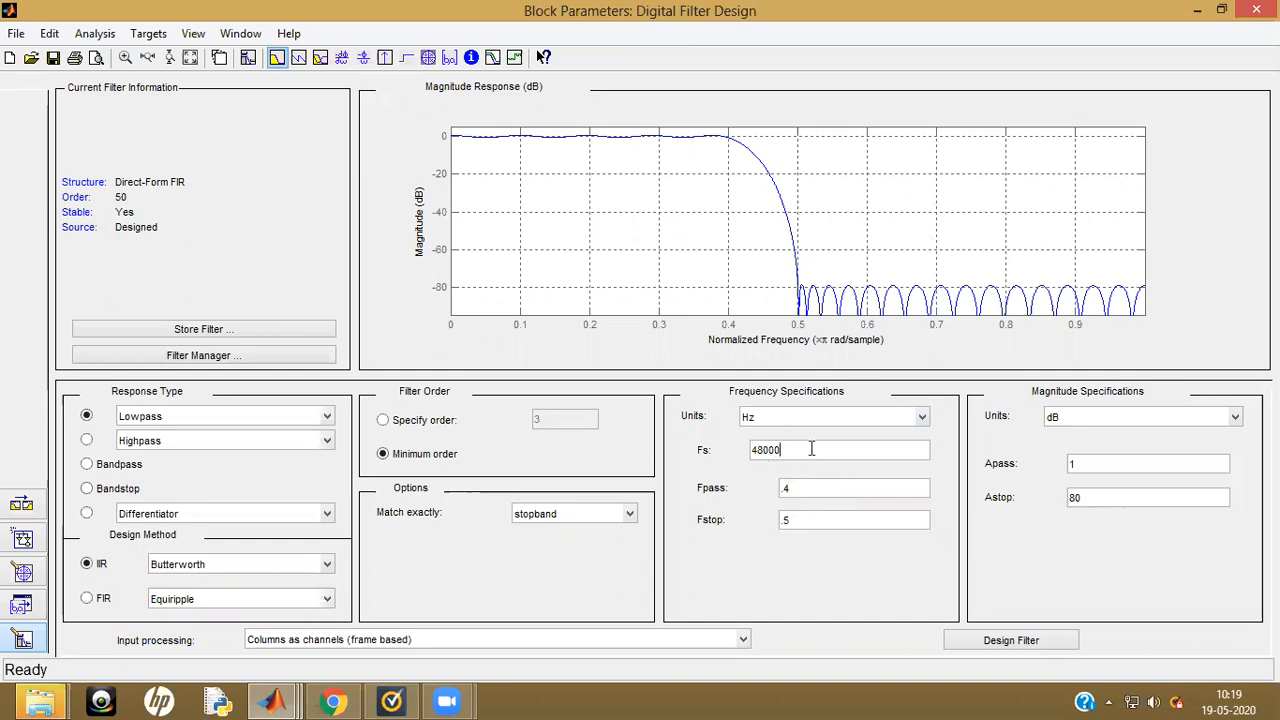
left_click(801, 488)
key("BackSpace")
key("BackSpace")
type("25")
left_click(805, 520)
key("BackSpace")
key("BackSpace")
type("50")
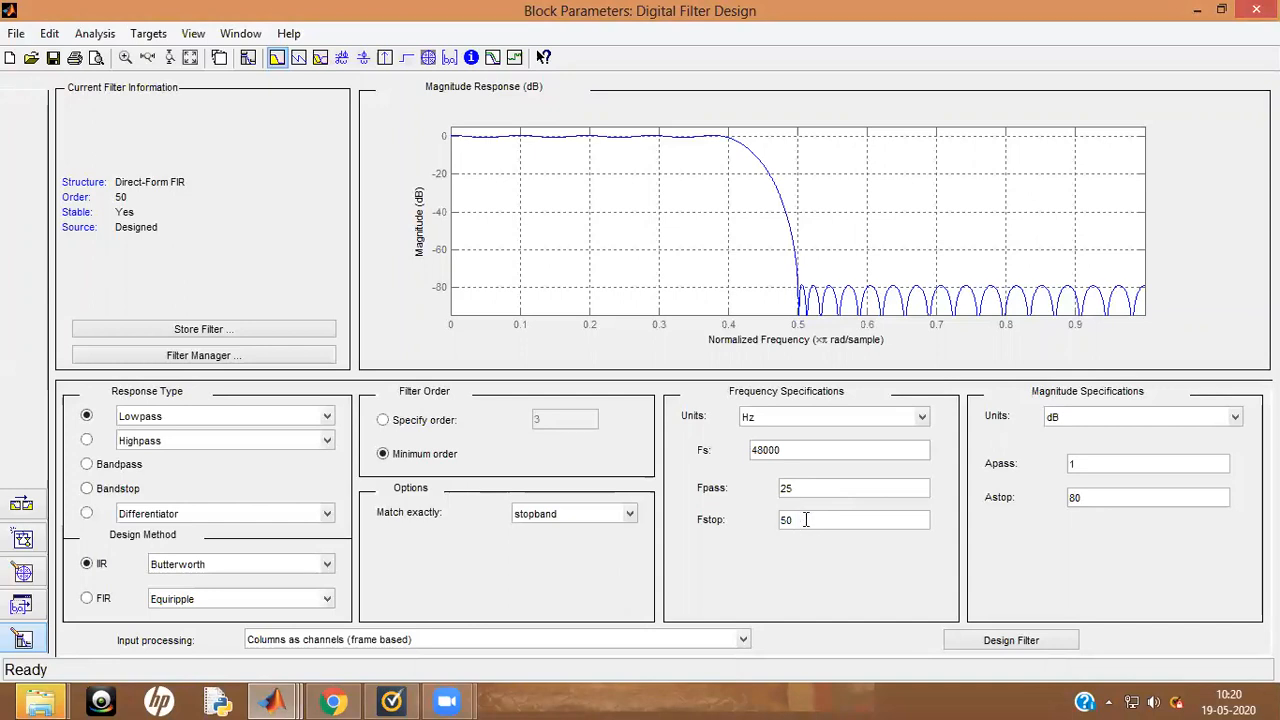
Set the sampling frequency Fs to 2000 Hz
left_click(792, 449)
key("BackSpace")
key("BackSpace")
key("BackSpace")
key("BackSpace")
key("BackSpace")
type("2000")
Set the passband attenuation Apass to 2 dB and the stopband attenuation Astop to 15 dB, and design the filter
left_click(1089, 464)
key("BackSpace")
type("2")
key("BackSpace")
key("BackSpace")
type("15")
left_click(1026, 641)
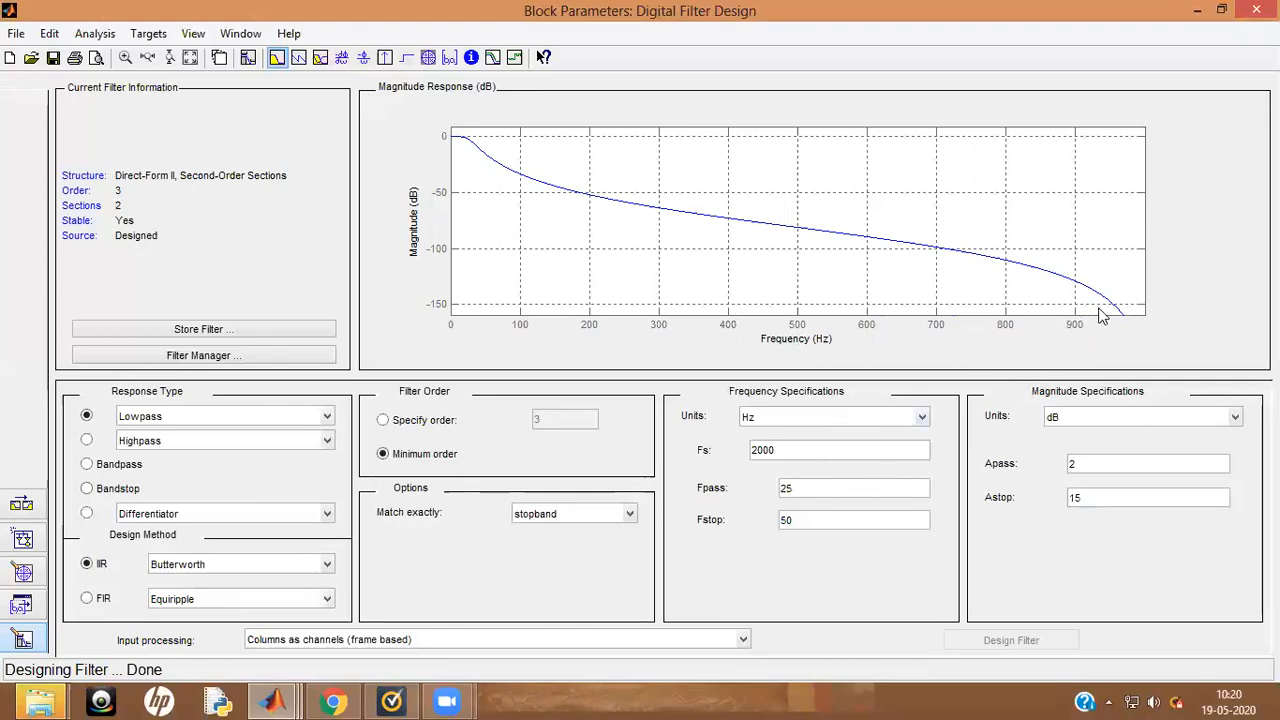
Set the sampling frequency Fs to 500 Hz and redesign the filter
left_click(759, 449)
key("BackSpace")
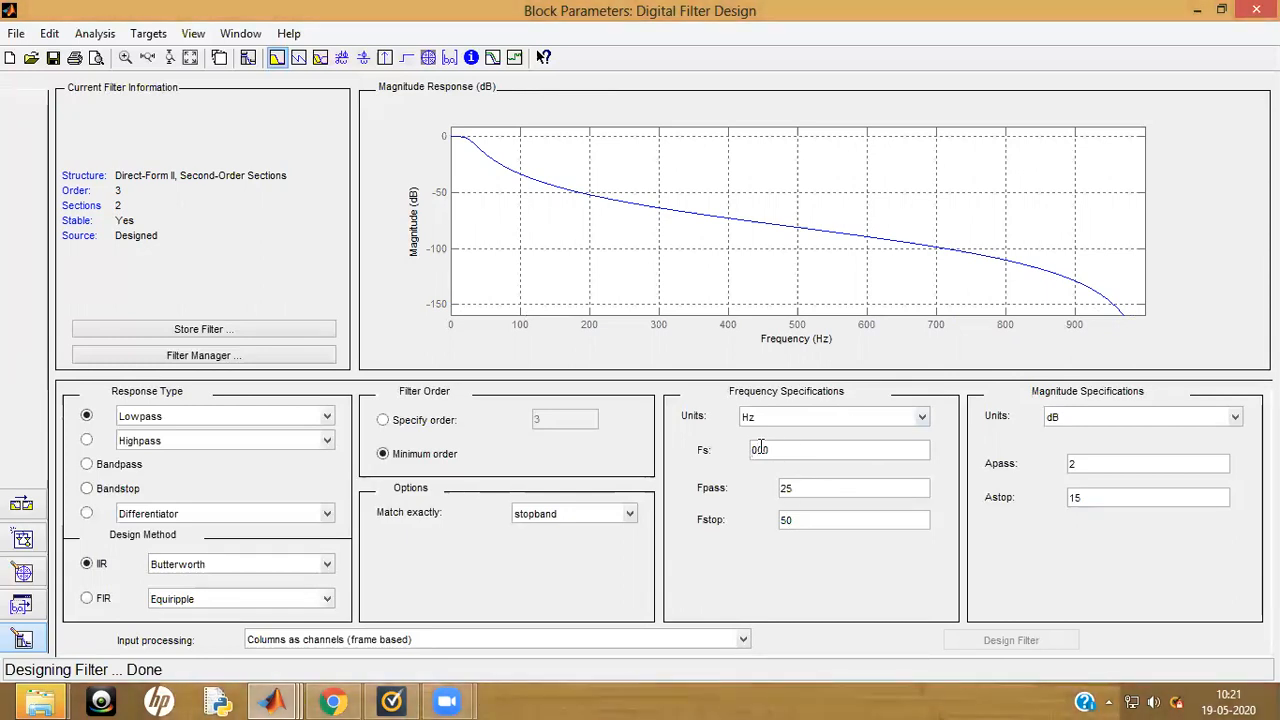
type("5")
left_click(1069, 539)
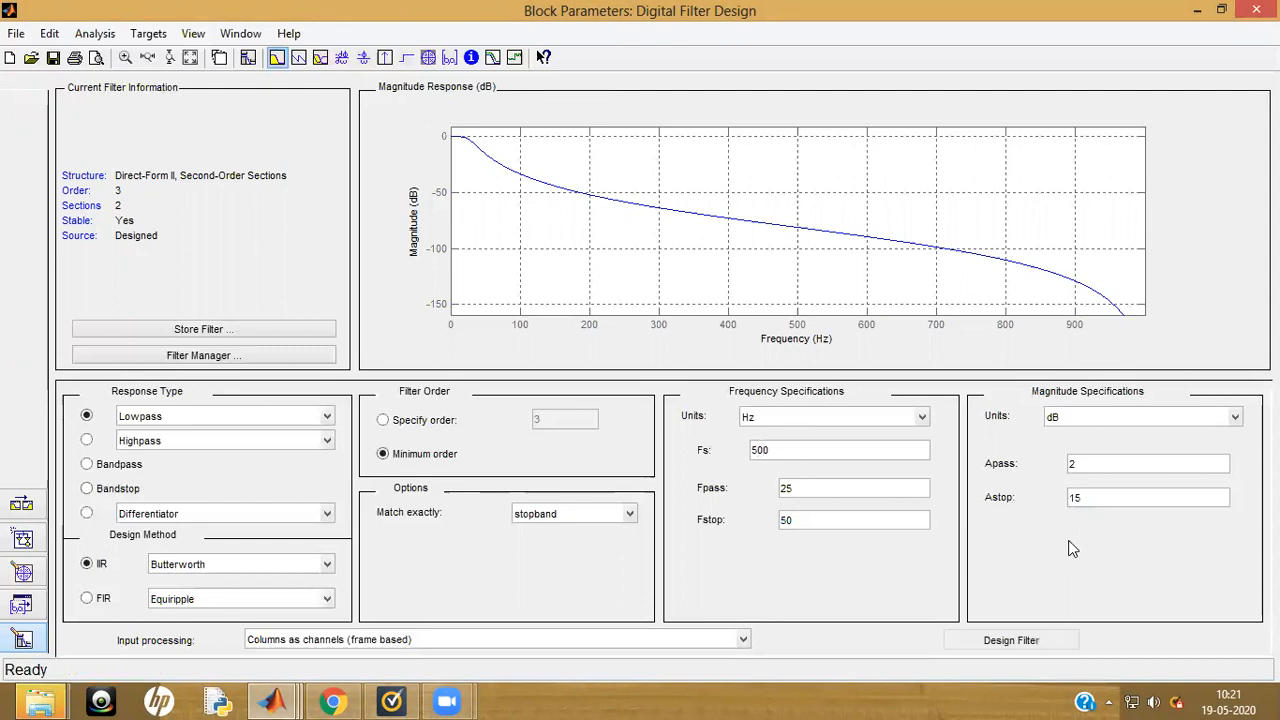
left_click(1037, 643)
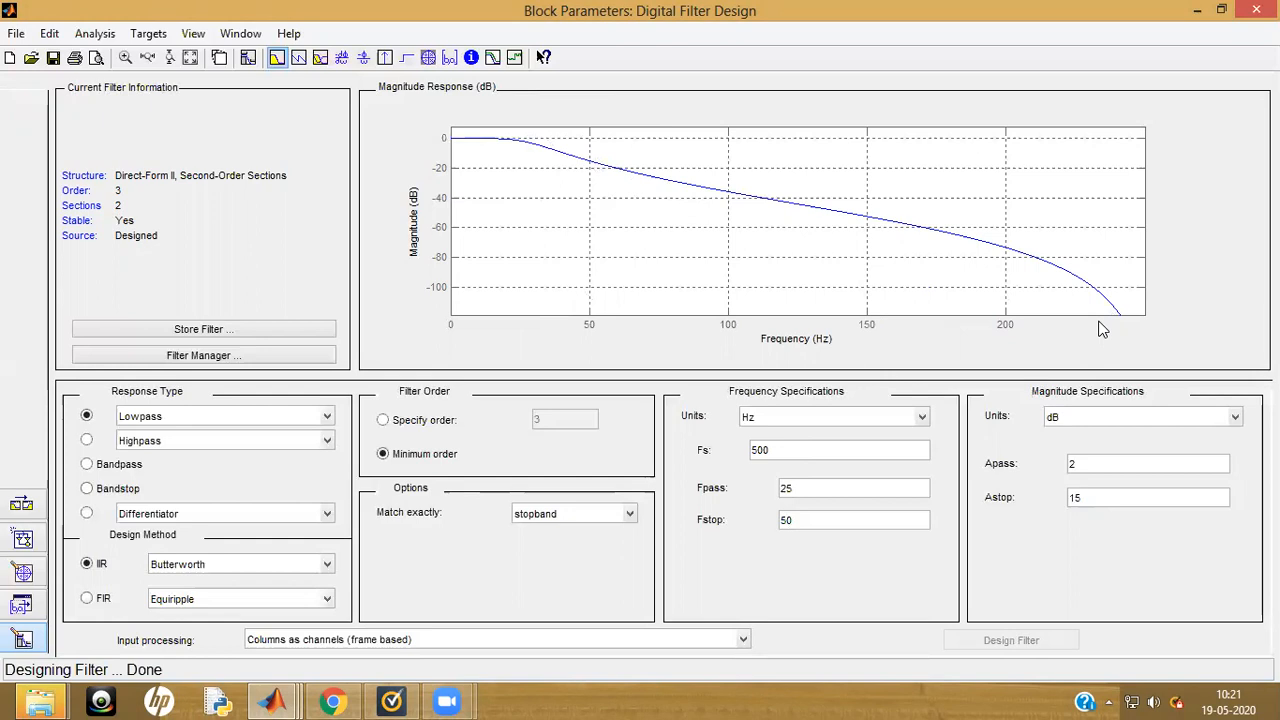
Examine the filter information report from the filter structure down through the design specifications, measurements and implementation cost
left_click(768, 452)
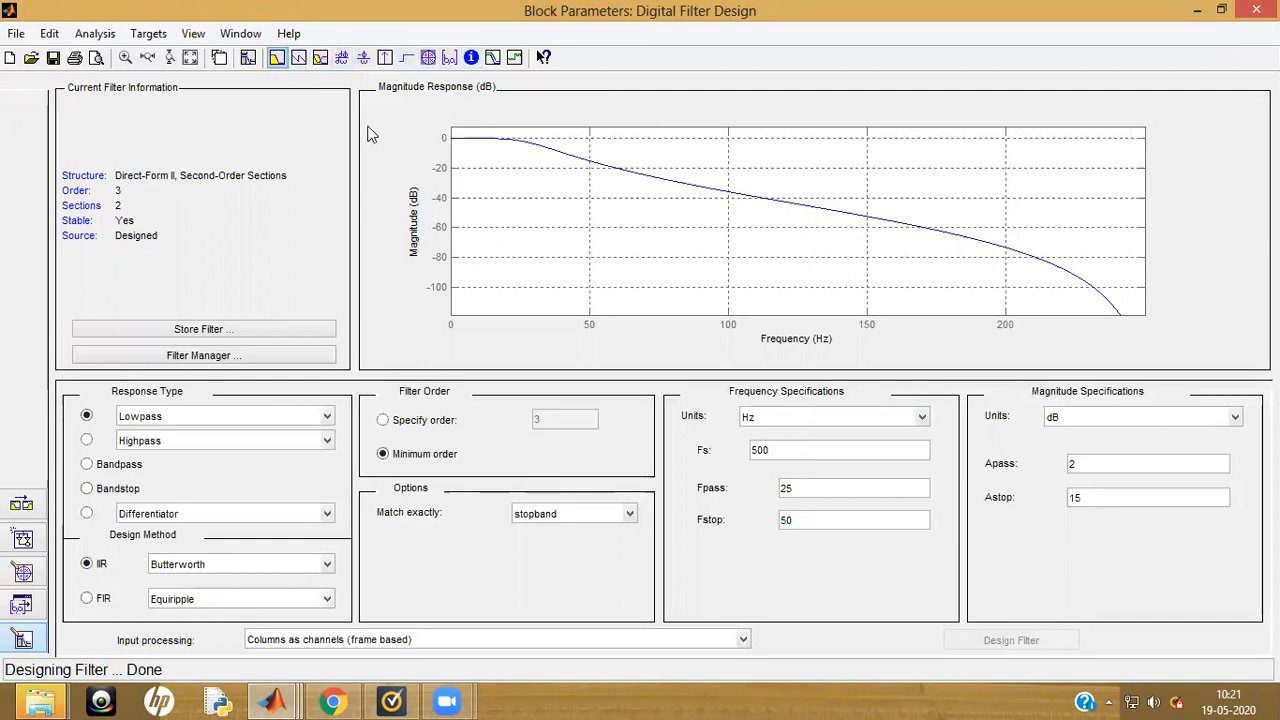
left_click(472, 62)
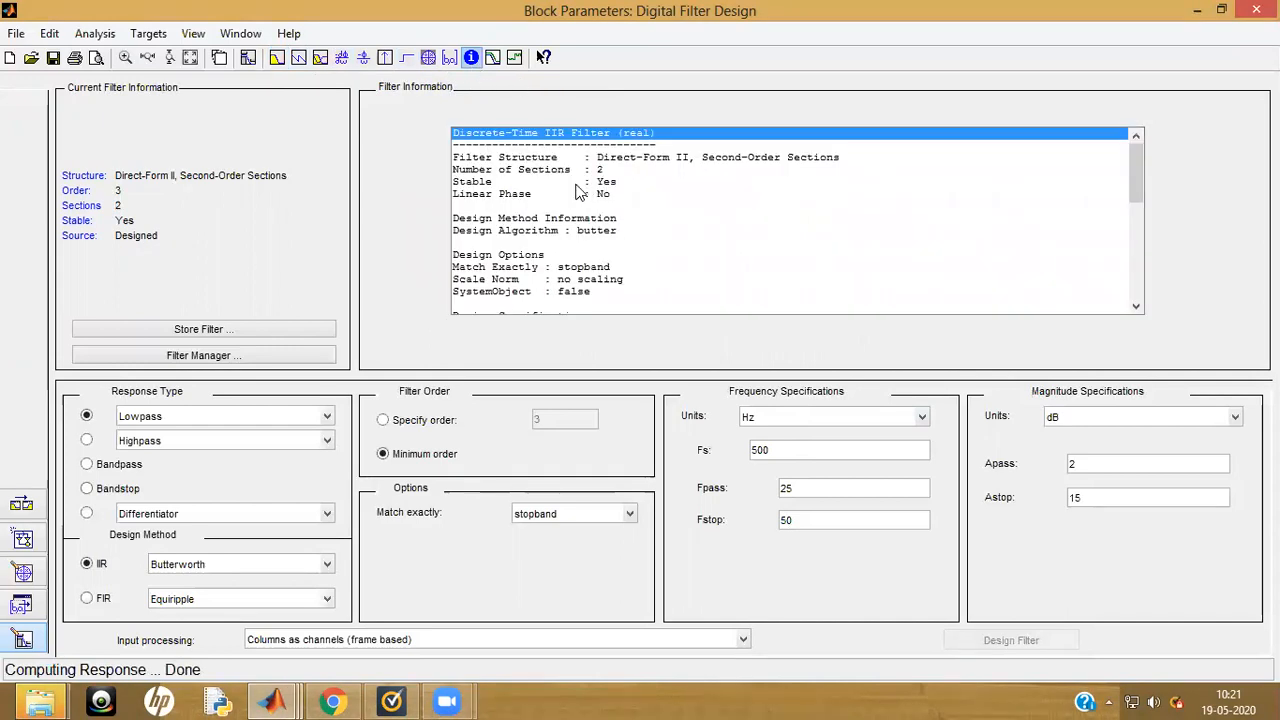
left_click(643, 197)
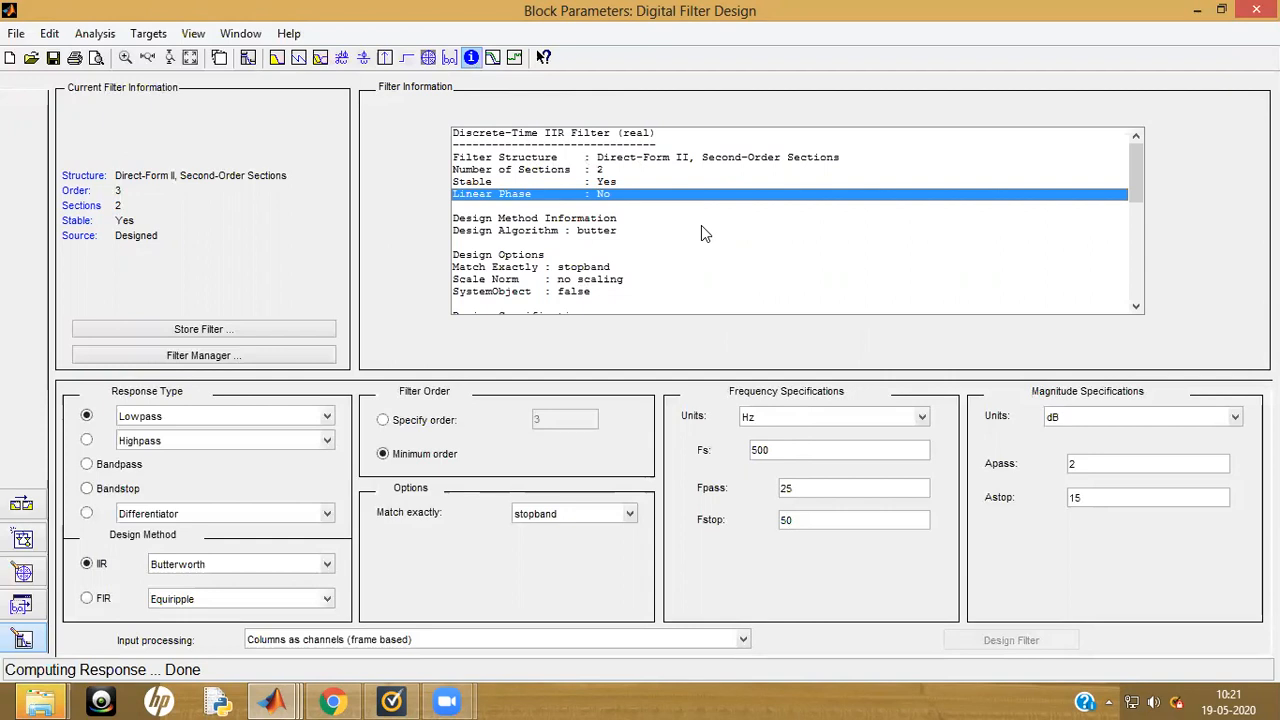
left_click(1136, 308)
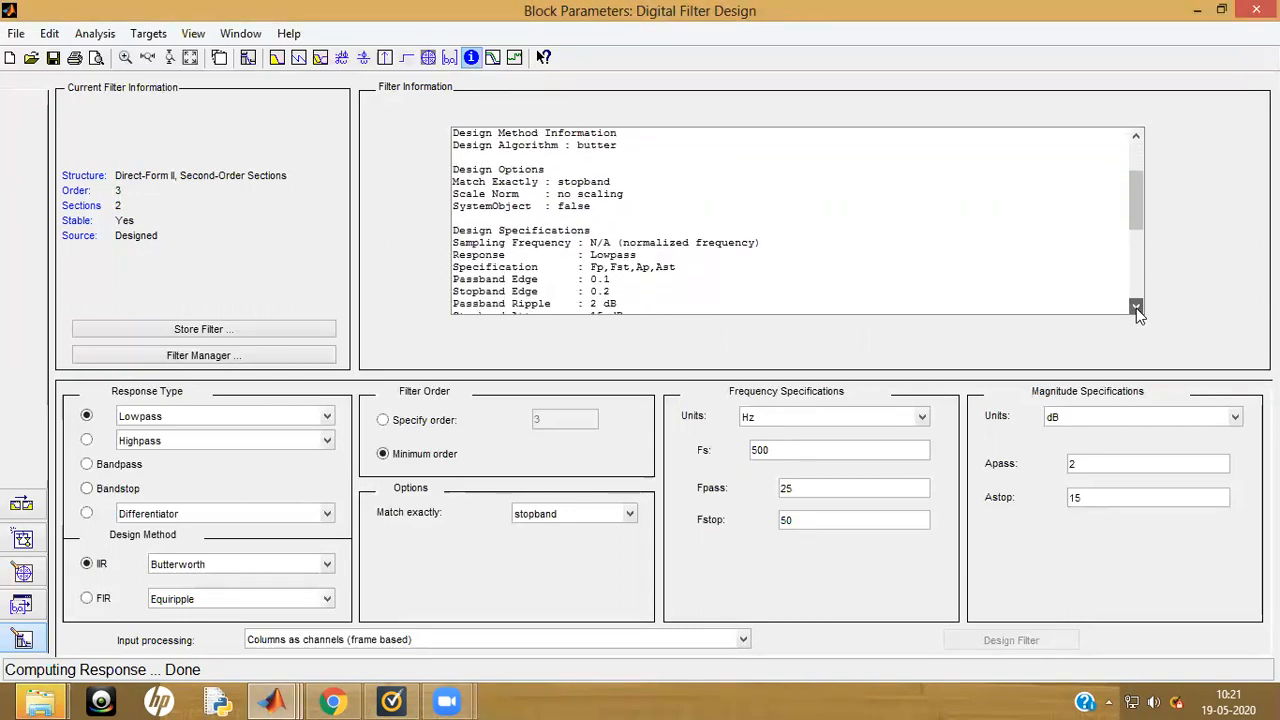
left_click(1136, 308)
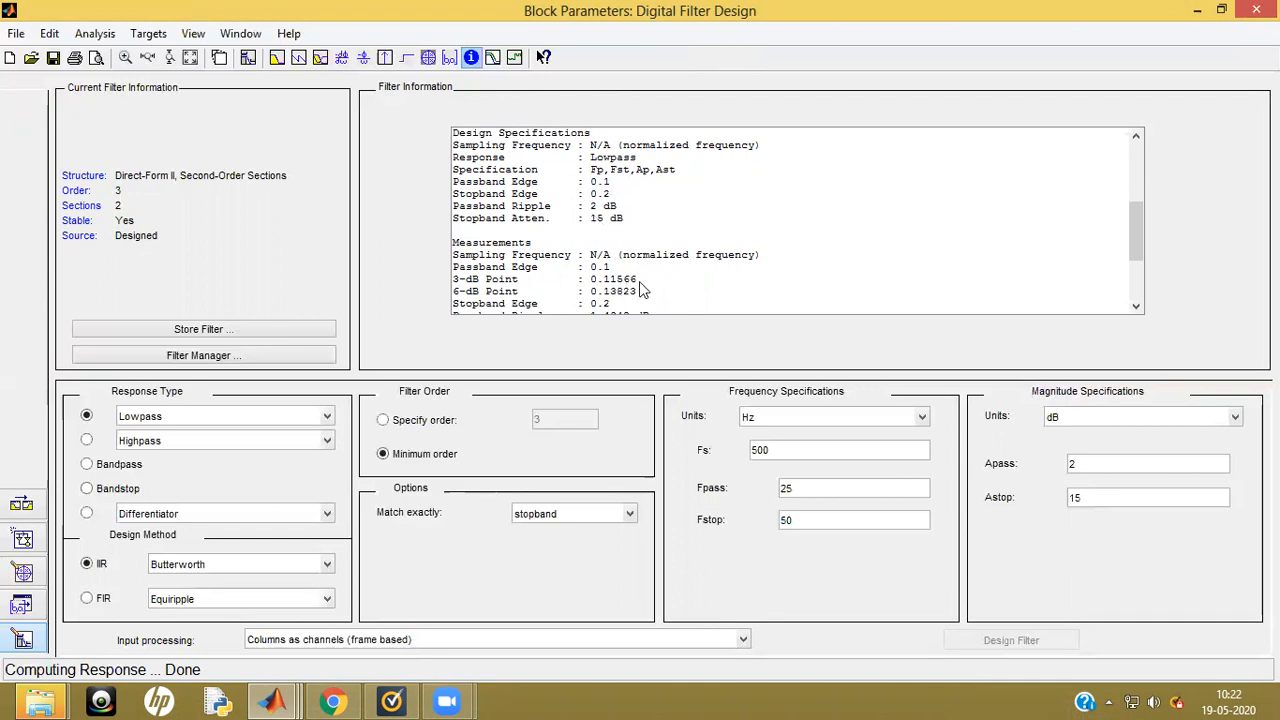
left_click(1136, 308)
left_click(1136, 308)
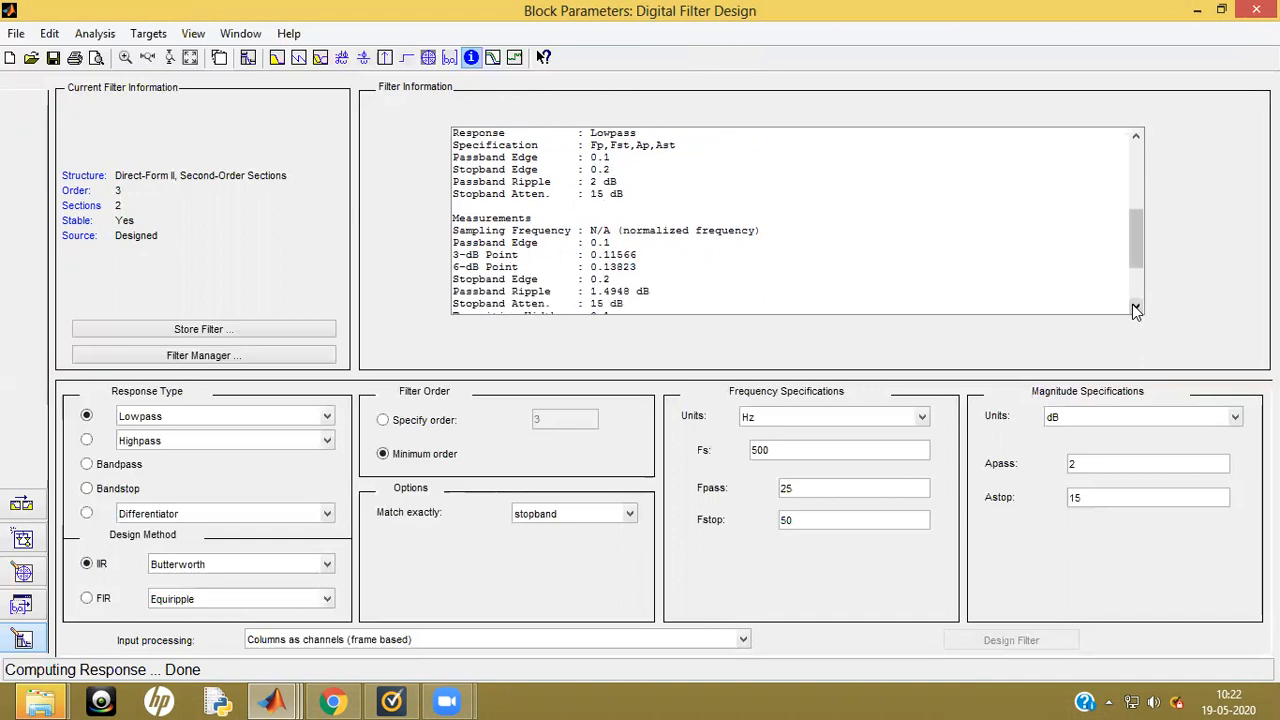
left_click(1136, 308)
left_click(1136, 308)
left_click(1136, 308)
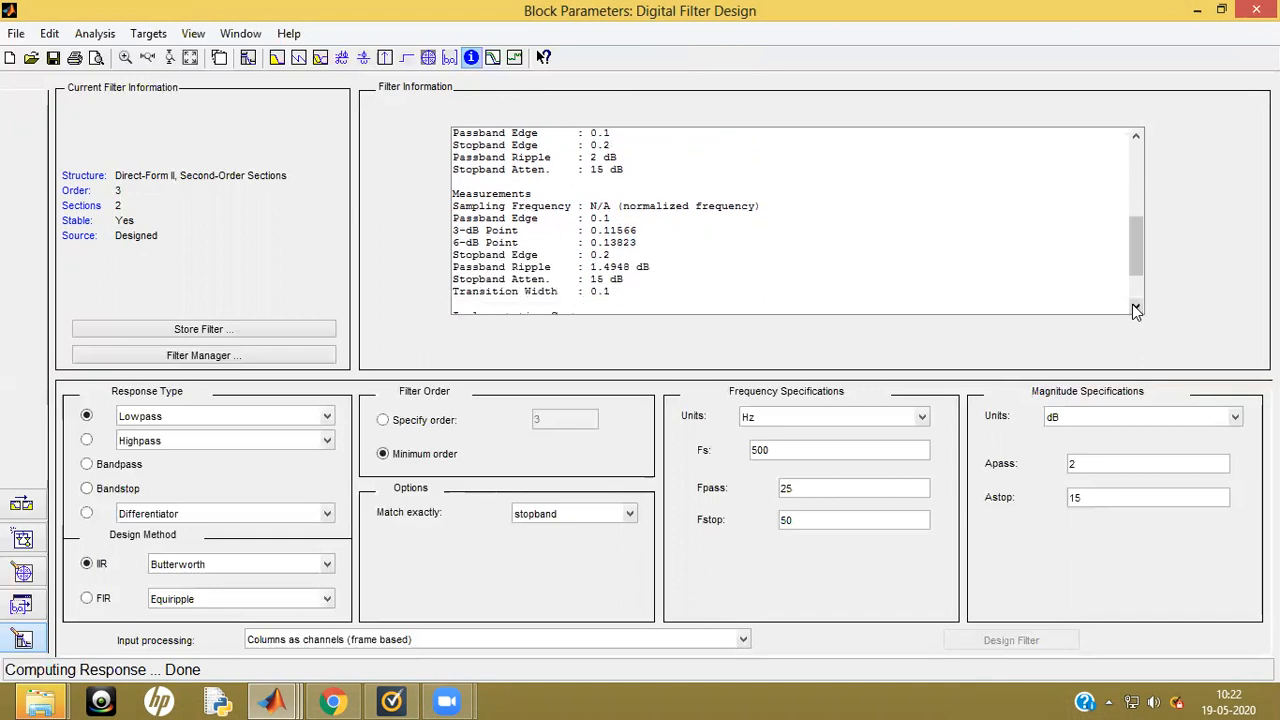
left_click(1136, 308)
left_click(1136, 308)
left_click(1136, 308)
left_click(1136, 308)
left_click(1136, 308)
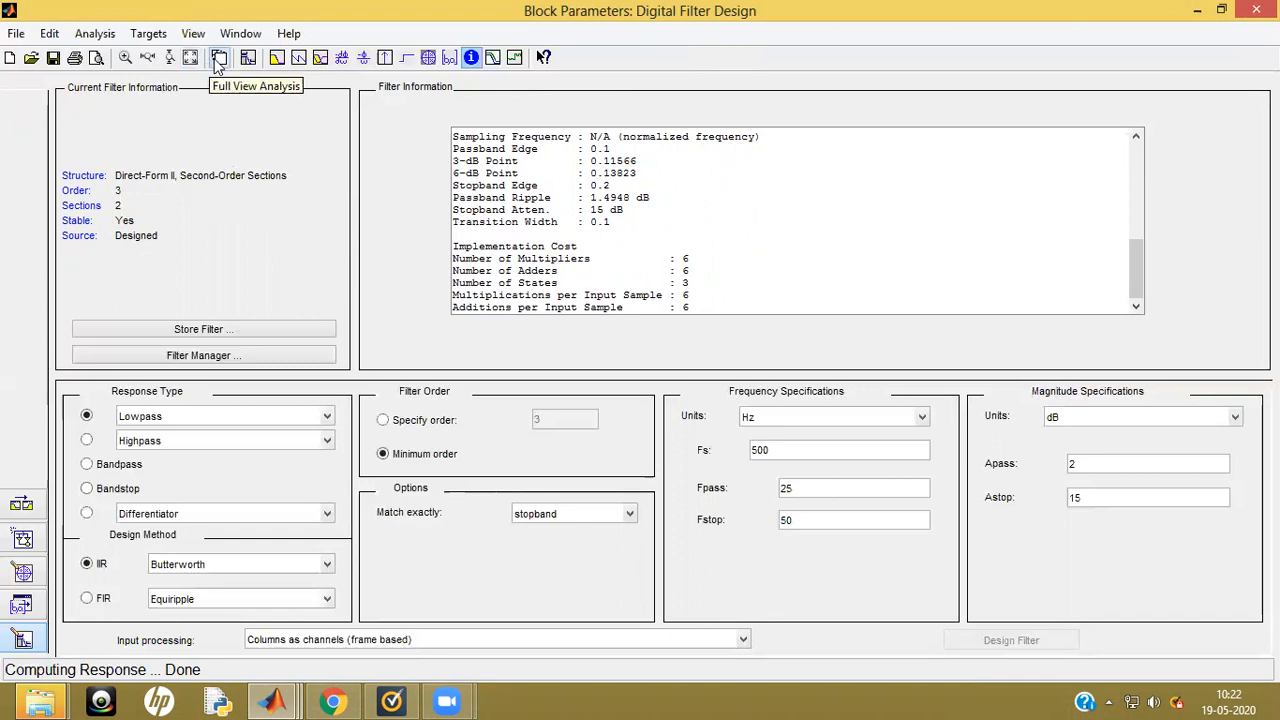
Show the magnitude response again, open it in the full view analysis window and maximize that window
left_click(277, 57)
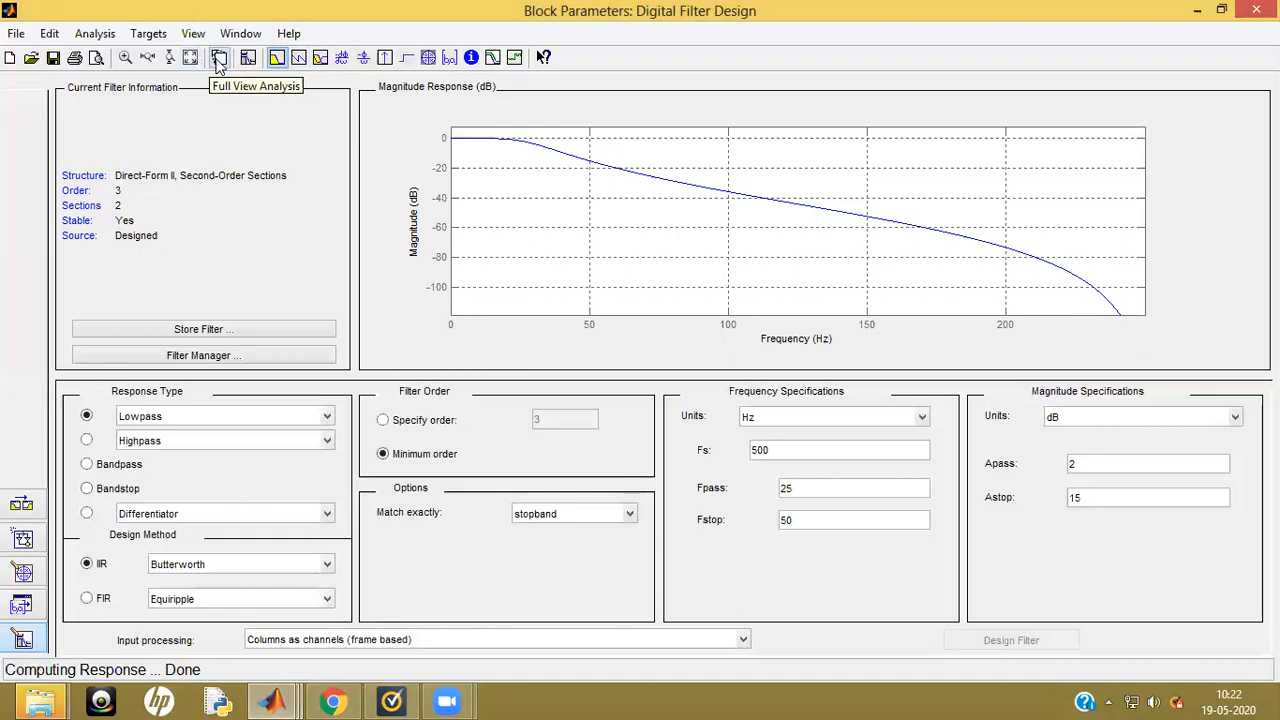
left_click(219, 58)
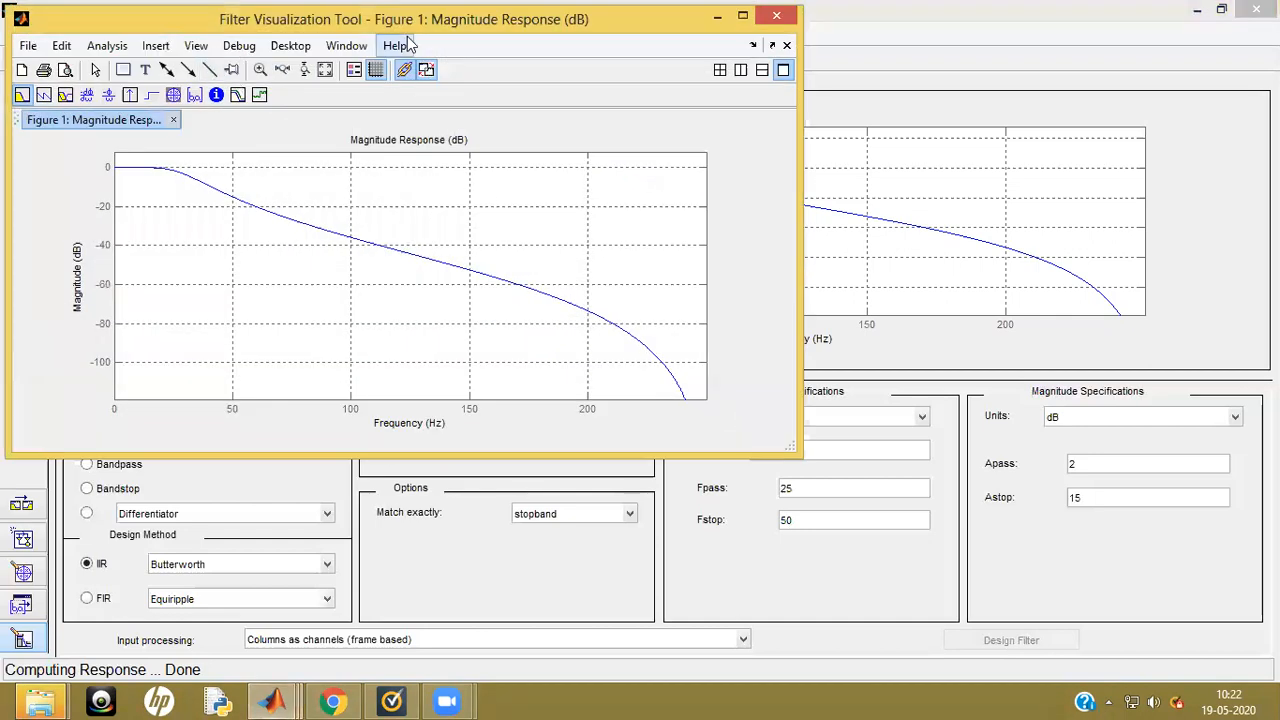
left_click_drag(359, 13, 699, 124)
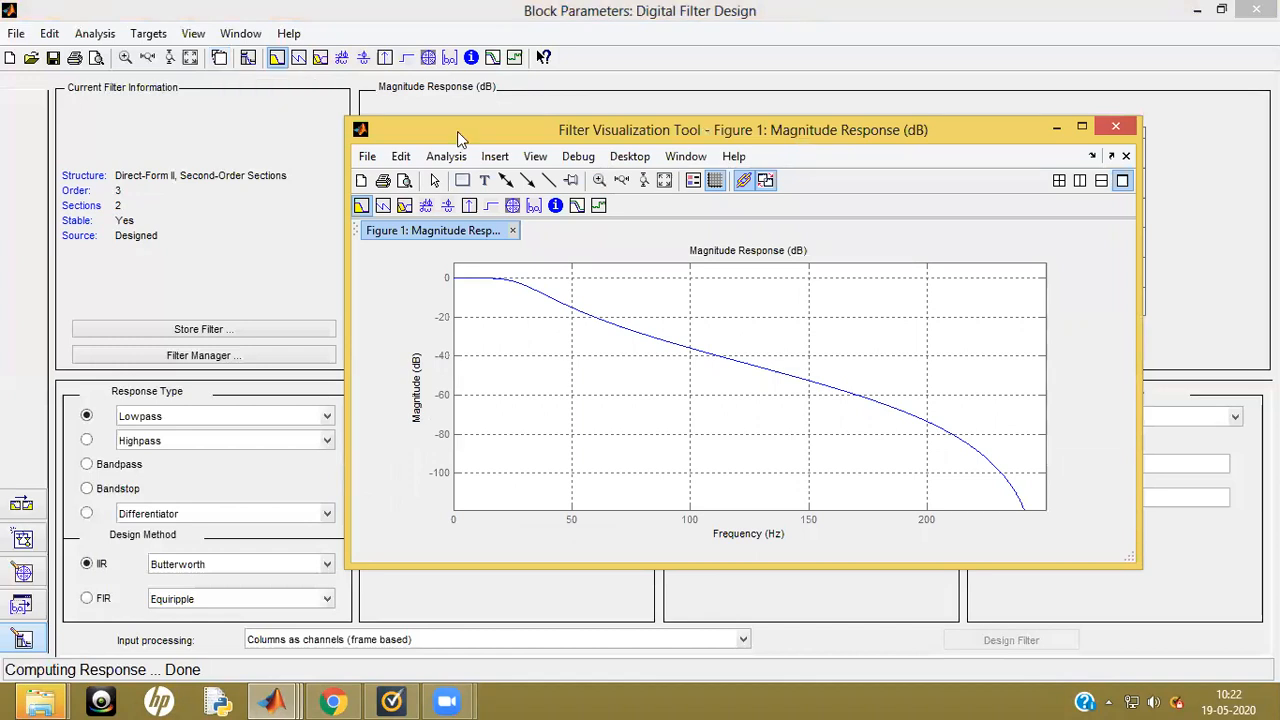
left_click_drag(572, 130, 514, 100)
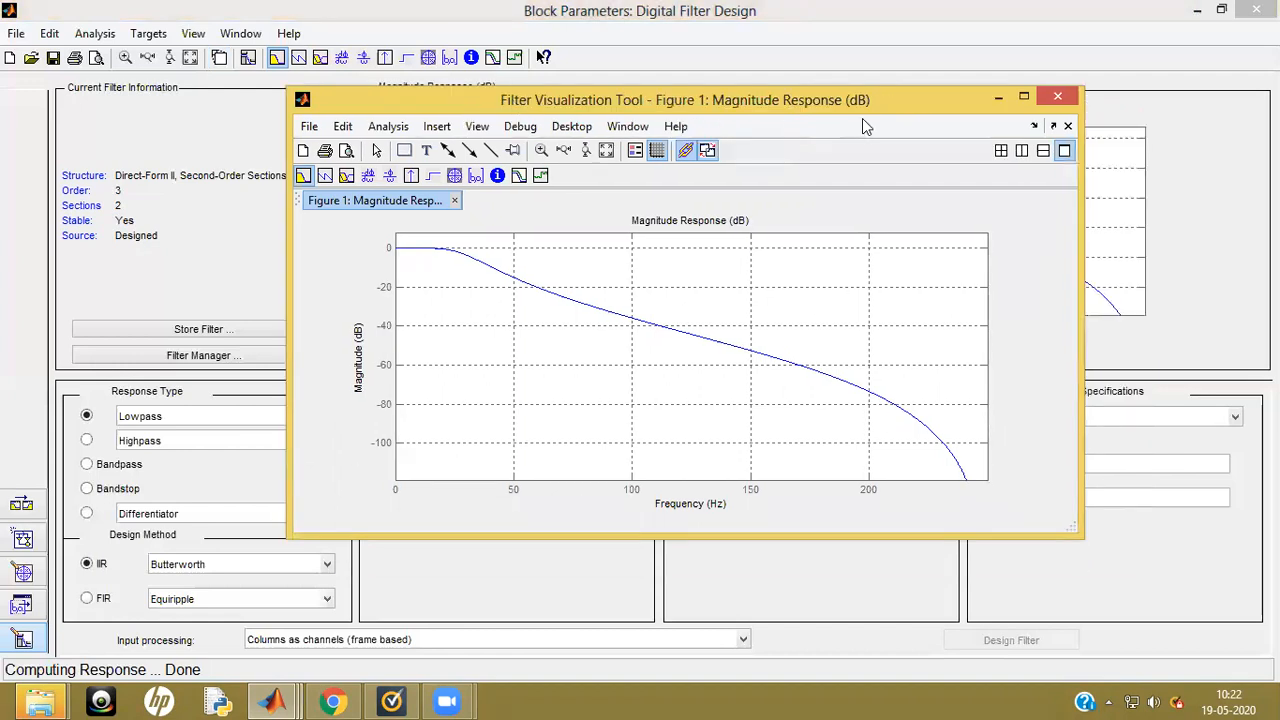
left_click(1023, 97)
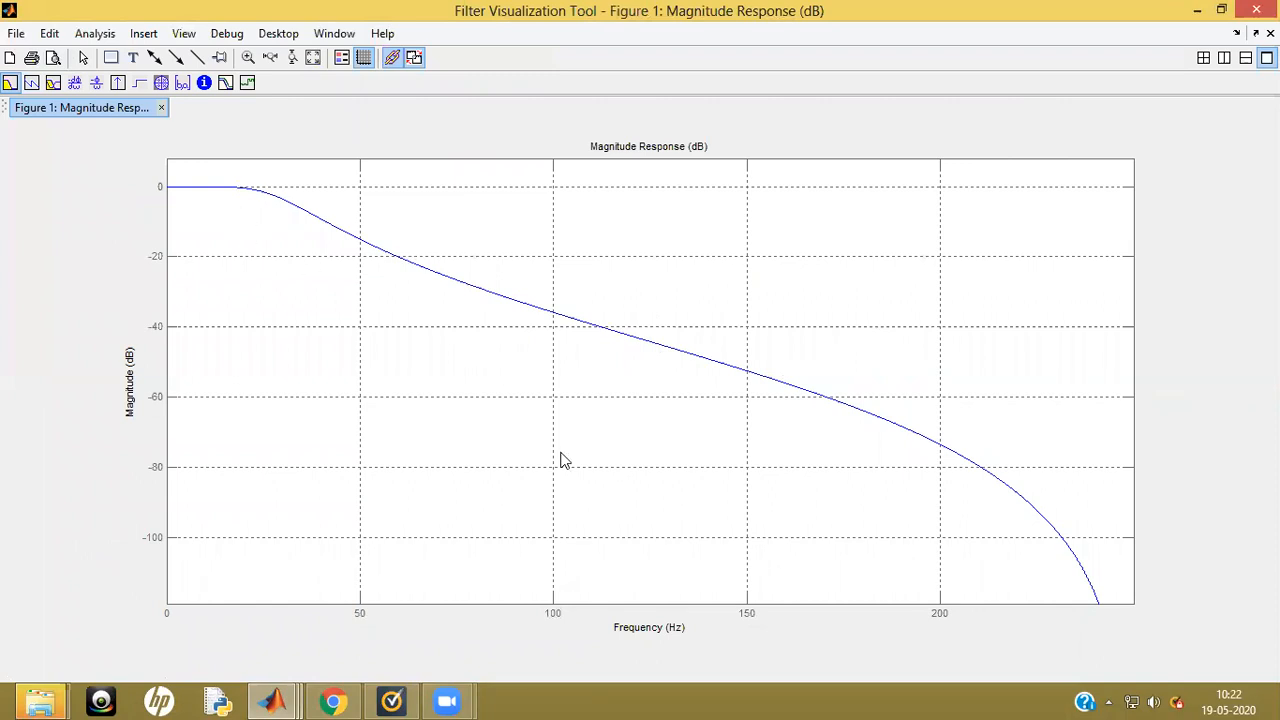
Place data markers along the magnitude curve at about 13, 66, 83, 104, 146, 184, 201 and 224 Hz
left_click(216, 188)
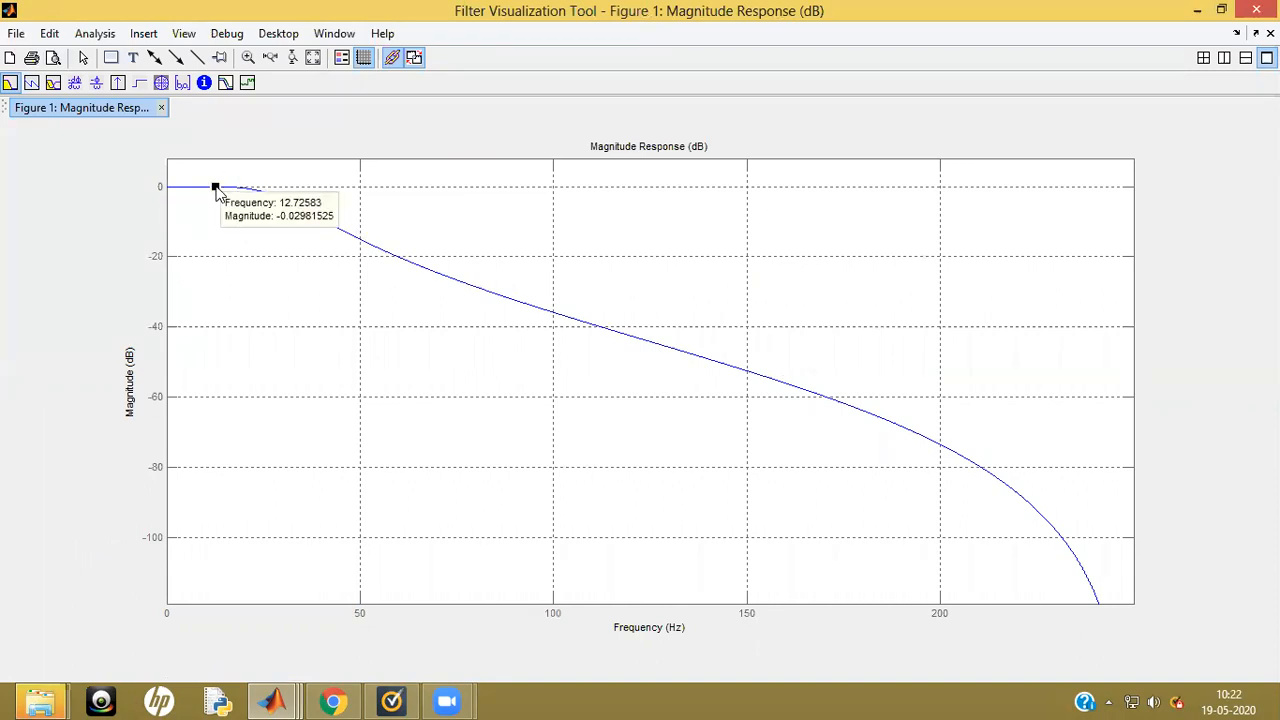
left_click(422, 268)
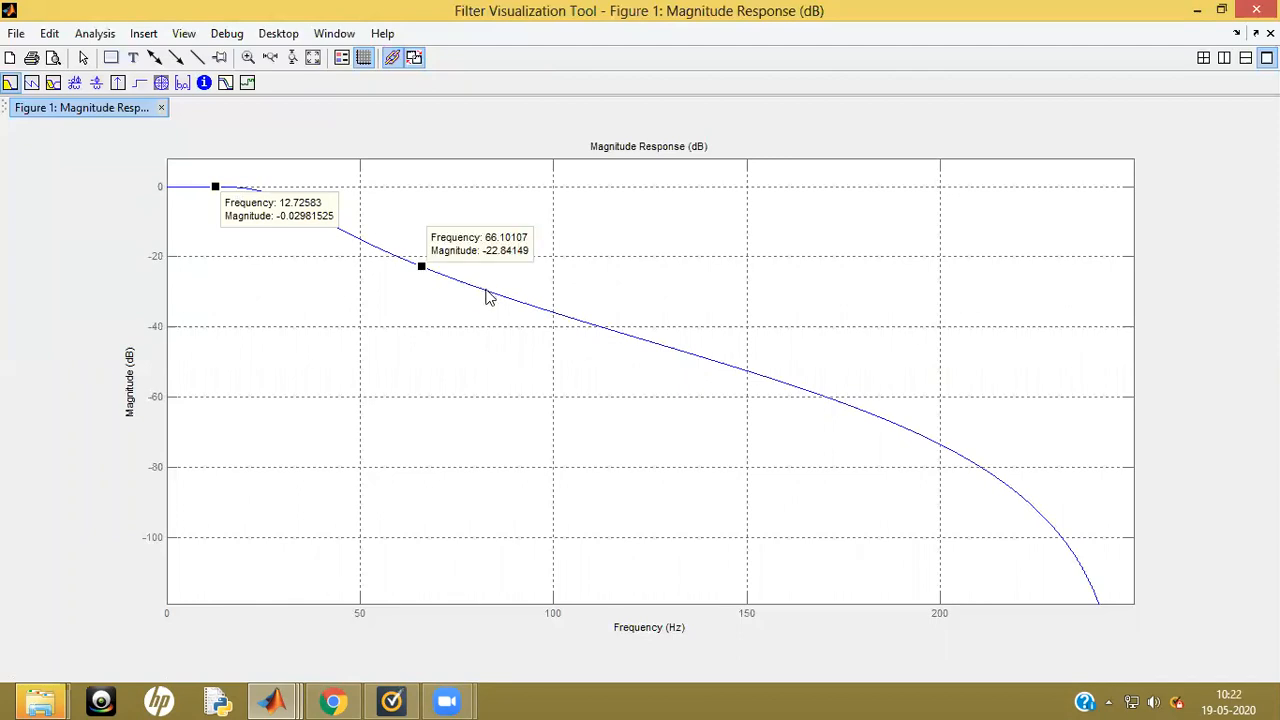
left_click(486, 291)
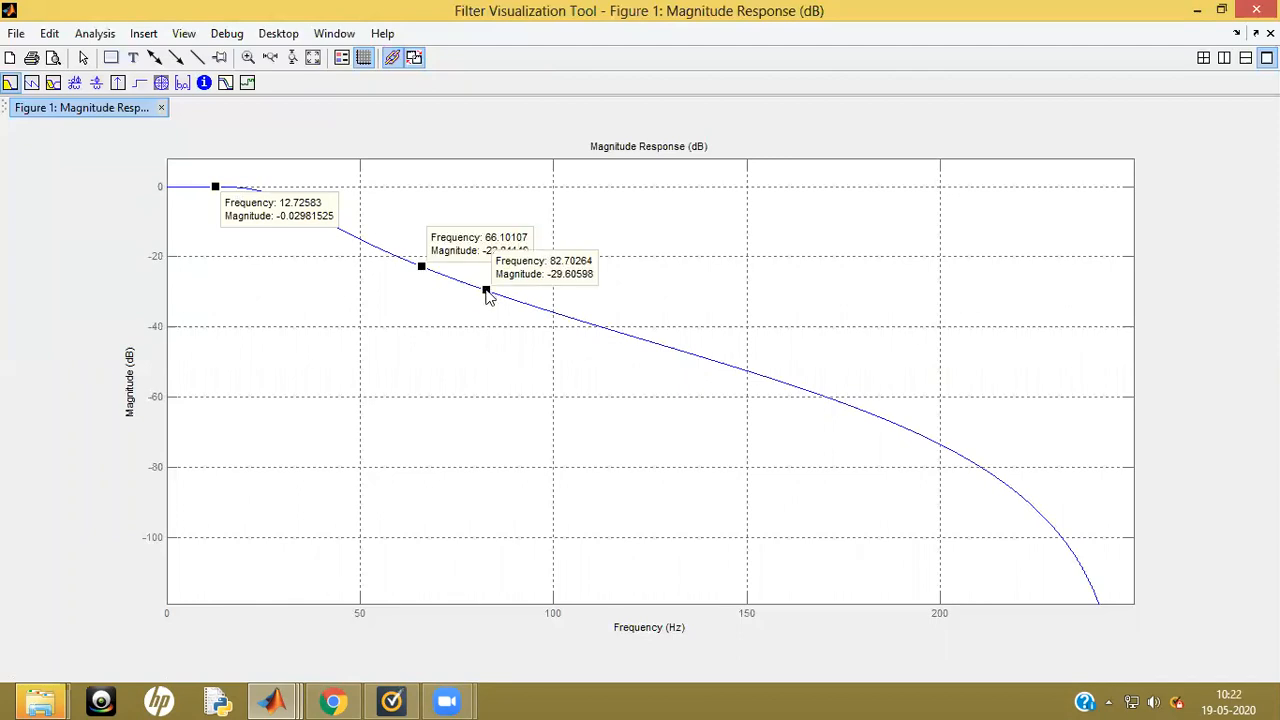
left_click(570, 318)
left_click(730, 367)
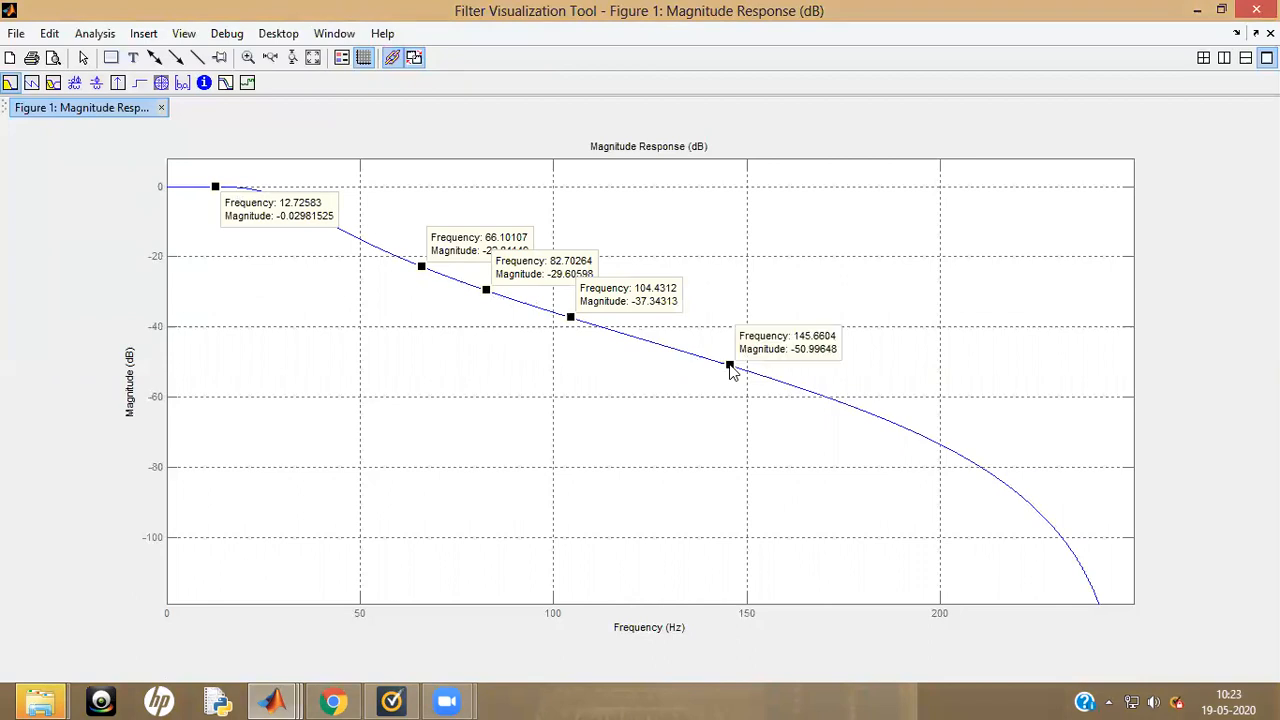
left_click(876, 422)
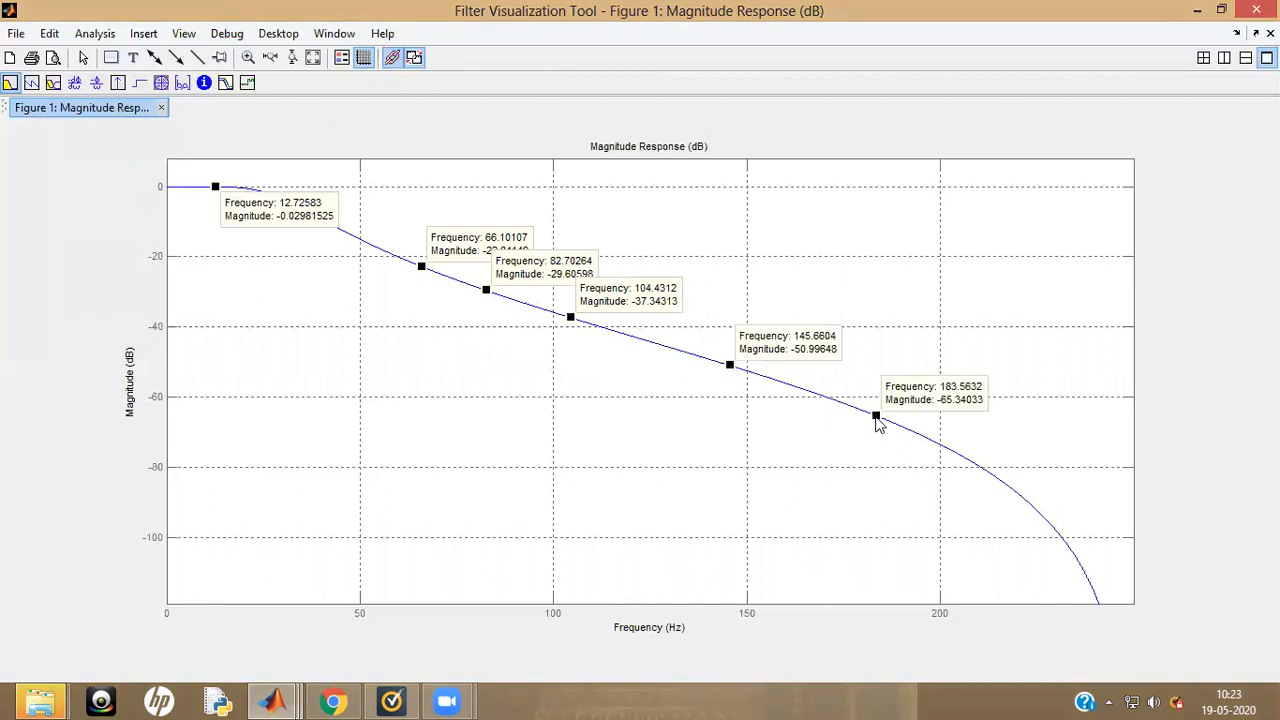
left_click(943, 447)
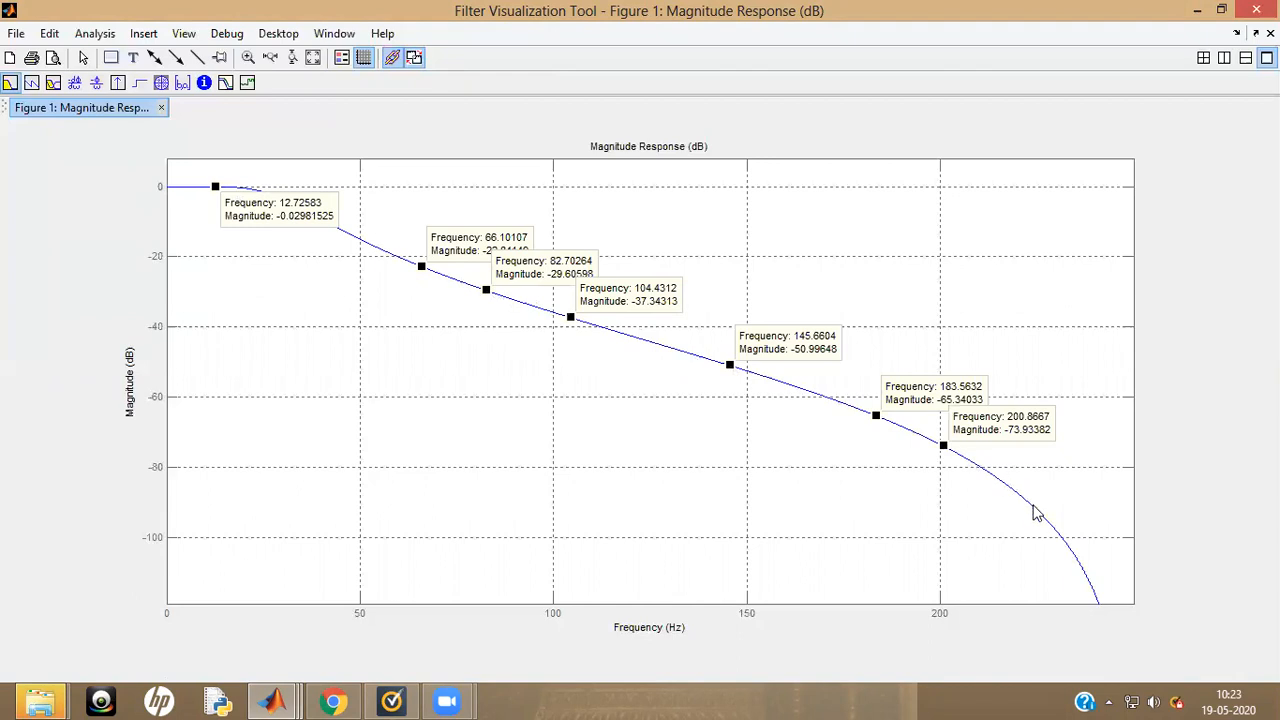
left_click(1035, 509)
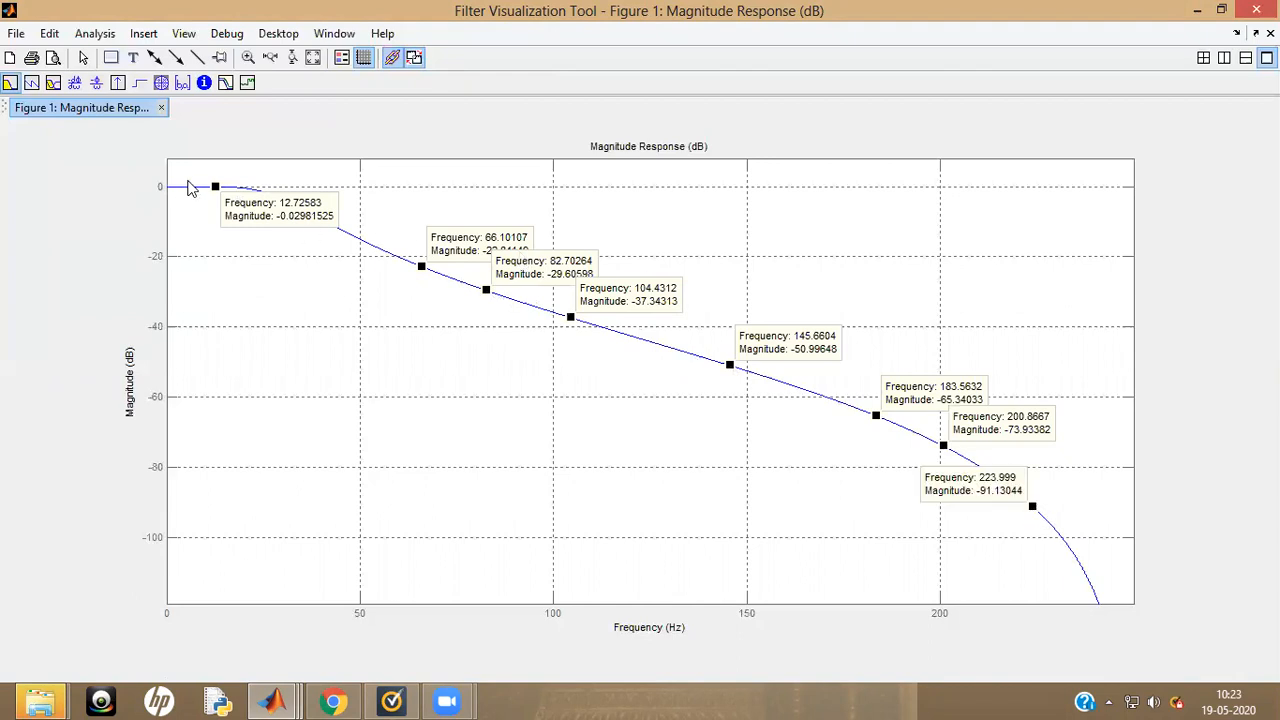
Shift the first data marker to about 29 Hz, add another at about 20 Hz, and close the visualization window
left_click_drag(216, 189, 277, 198)
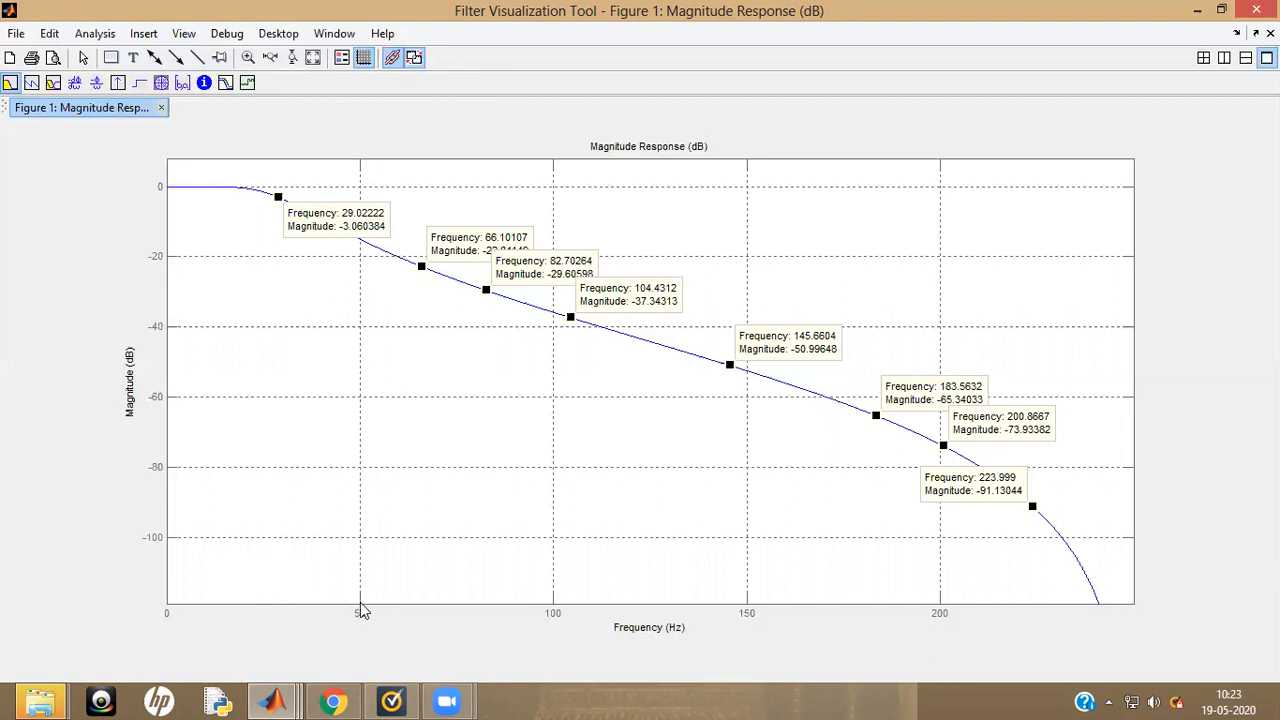
left_click(237, 190)
mouse_move(236, 190)
left_mouse_down()
mouse_move(252, 192)
mouse_move(242, 187)
left_mouse_up()
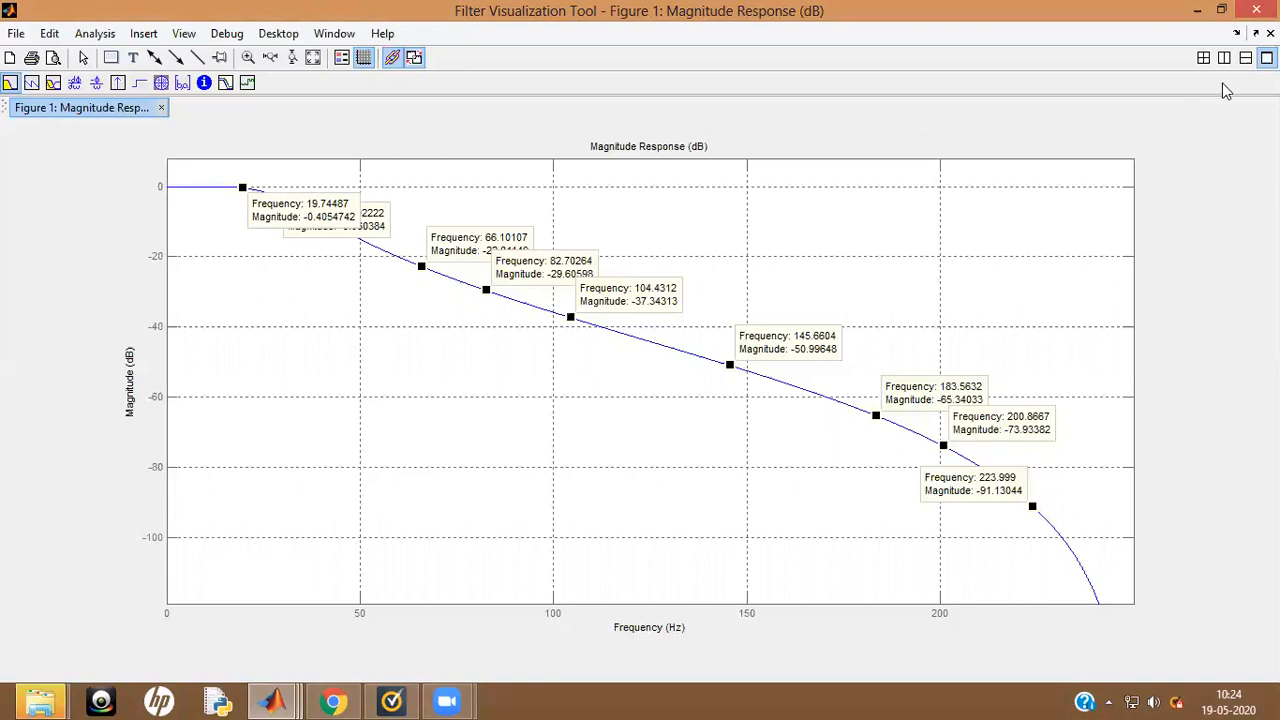
left_click(1230, 10)
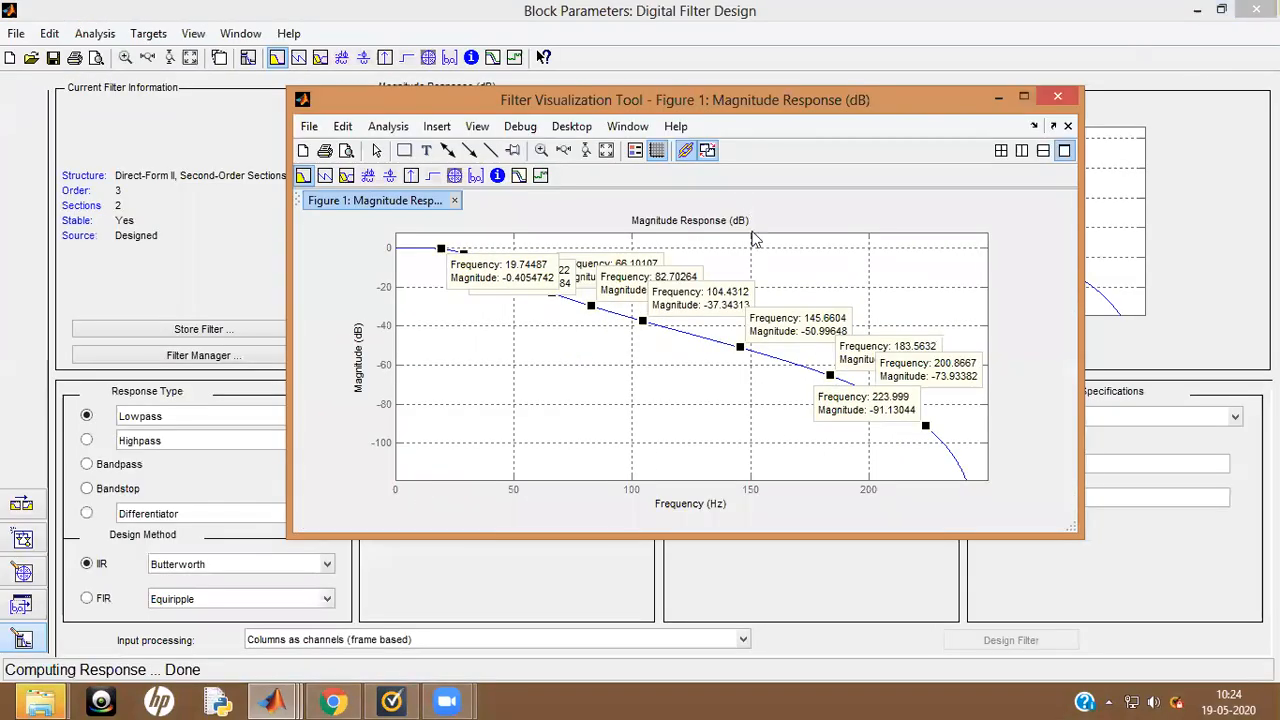
left_click(1060, 99)
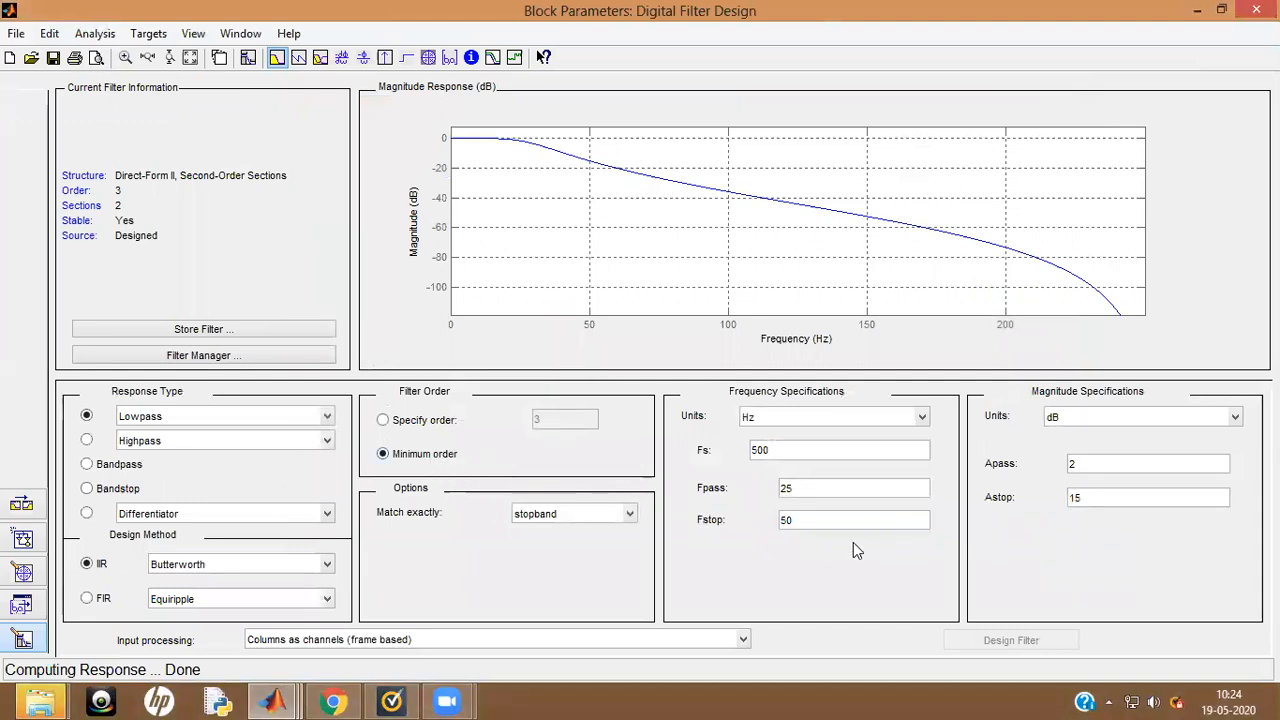
Switch the filter order from minimum to a specified order of 8
left_click(390, 420)
left_click(547, 425)
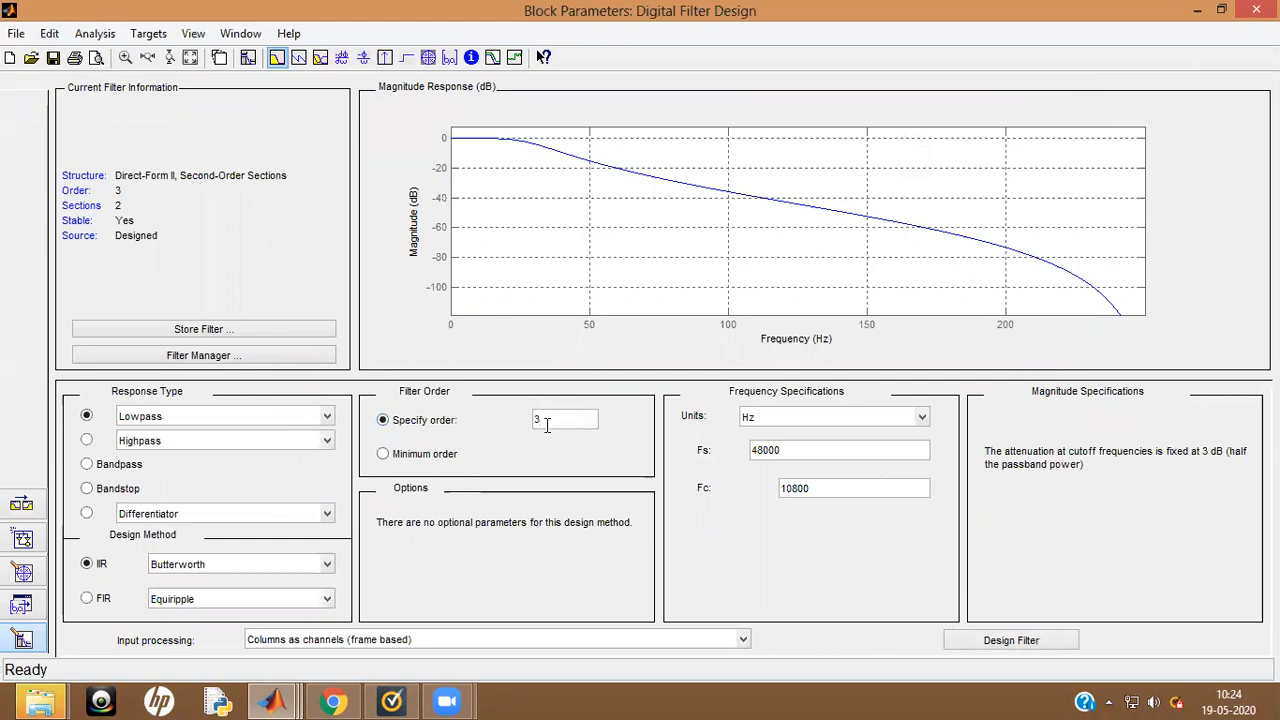
key("BackSpace")
type("8")
Set the cutoff frequency Fc to 25 Hz
key("BackSpace")
key("BackSpace")
key("BackSpace")
key("BackSpace")
key("BackSpace")
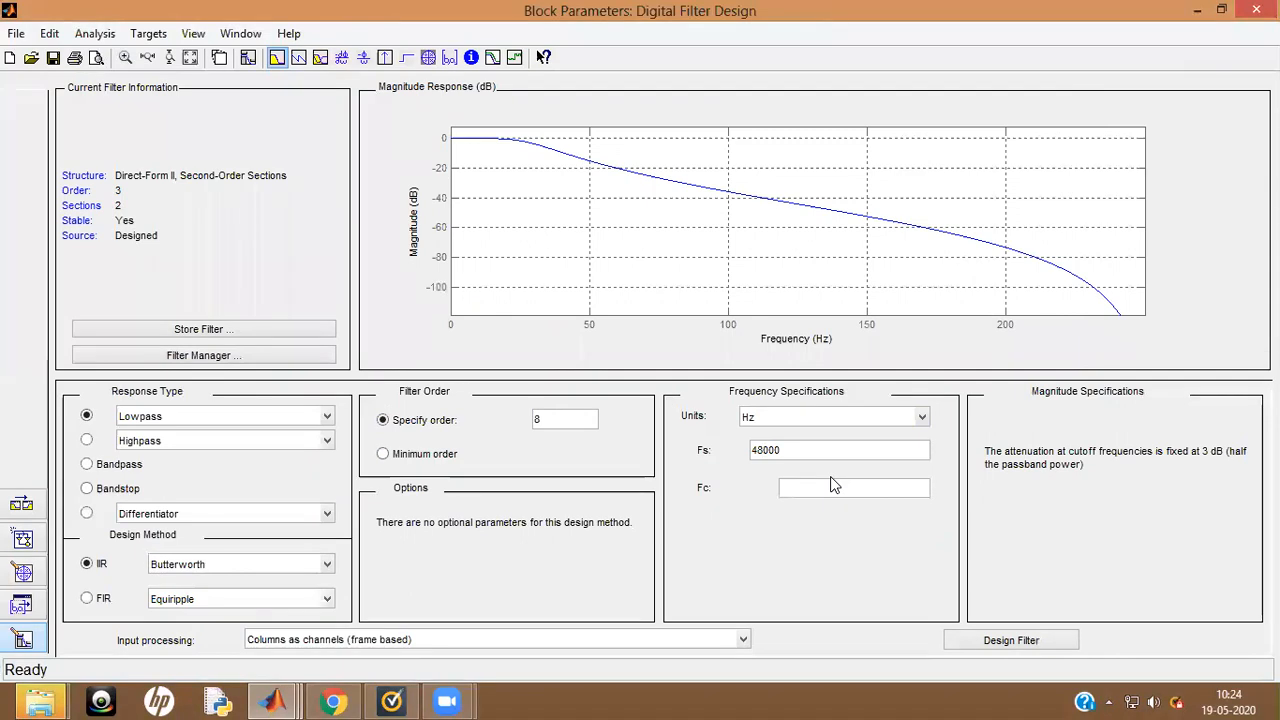
type("2")
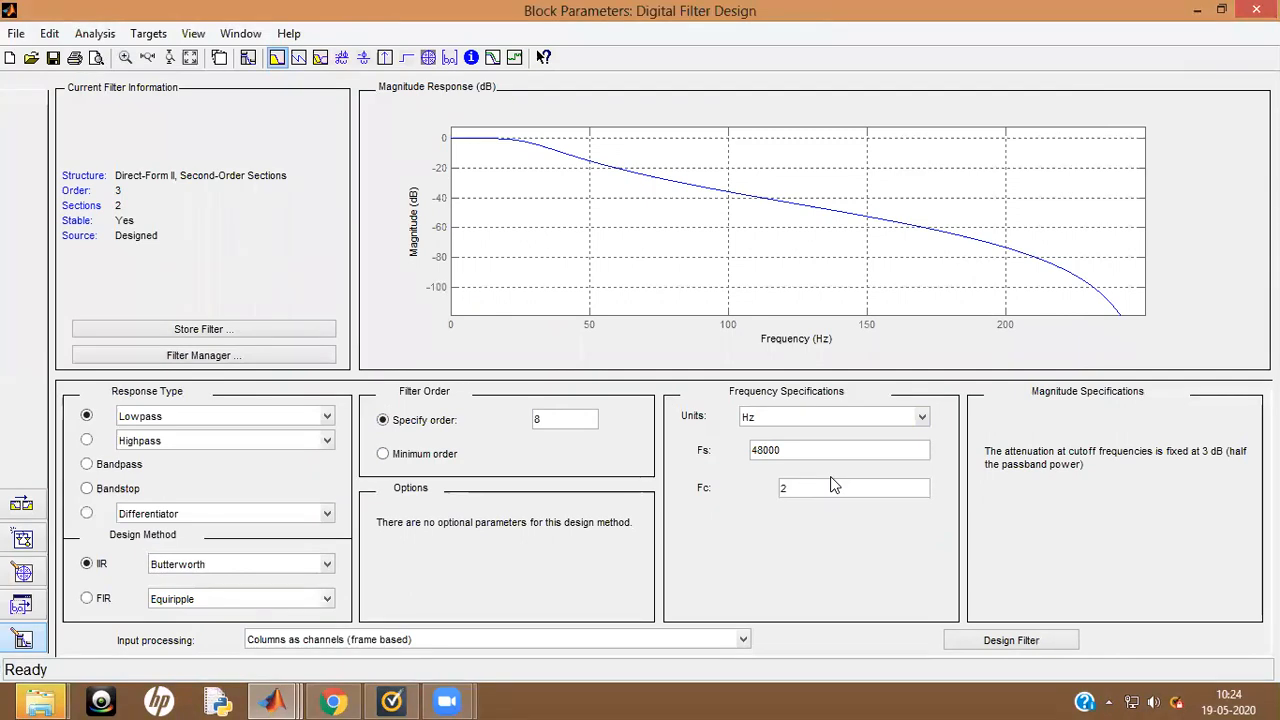
type("5")
Set the sampling frequency Fs to 250 Hz and design the filter
left_click(795, 450)
key("BackSpace")
key("BackSpace")
key("BackSpace")
key("BackSpace")
key("BackSpace")
type("250")
left_click(1016, 640)
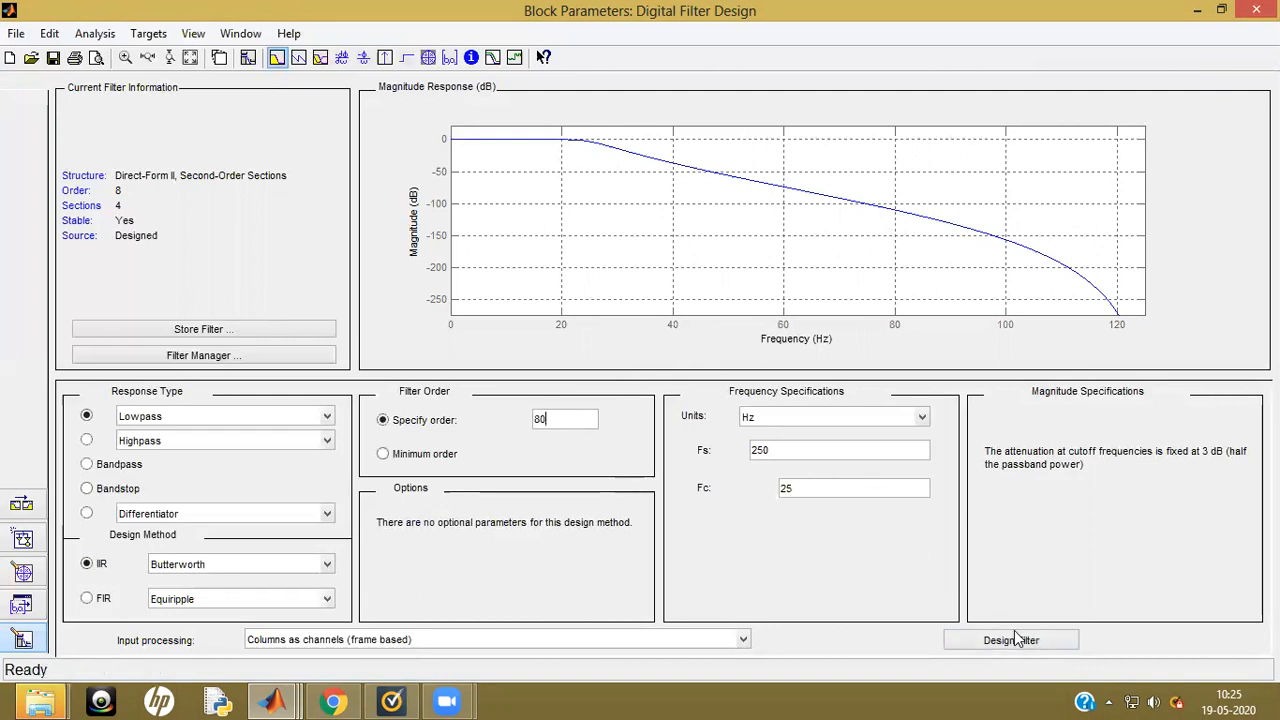
Set the specified filter order to 80 and redesign the filter
left_click(1014, 636)
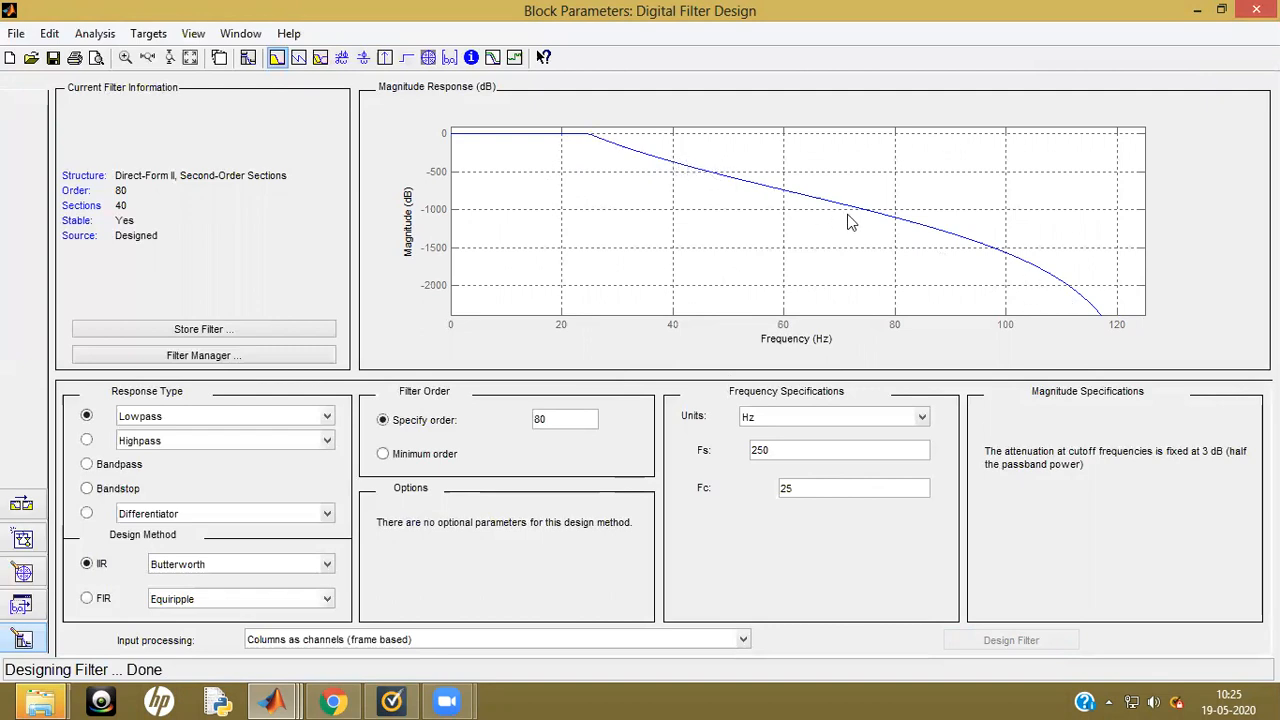
Read the magnitude with data markers at about 25 Hz and 8 Hz, and move the 25 Hz marker to about 29 Hz
left_click(589, 136)
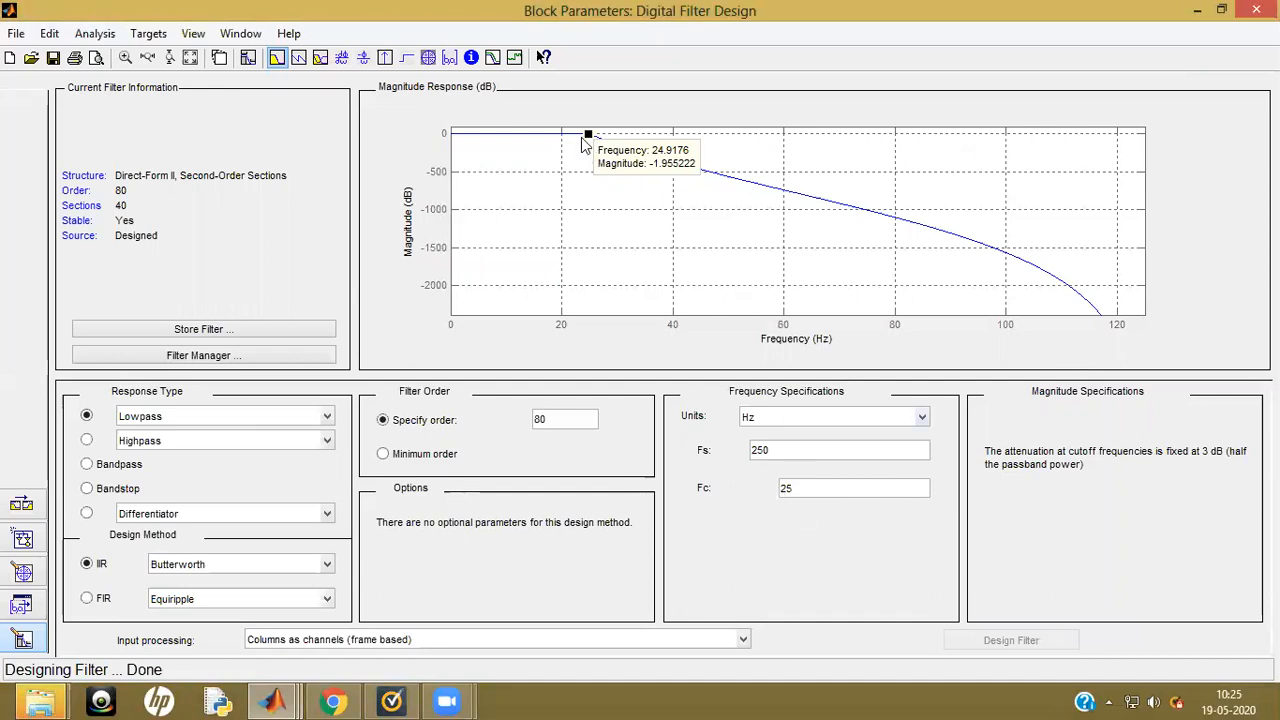
left_click_drag(588, 134, 590, 133)
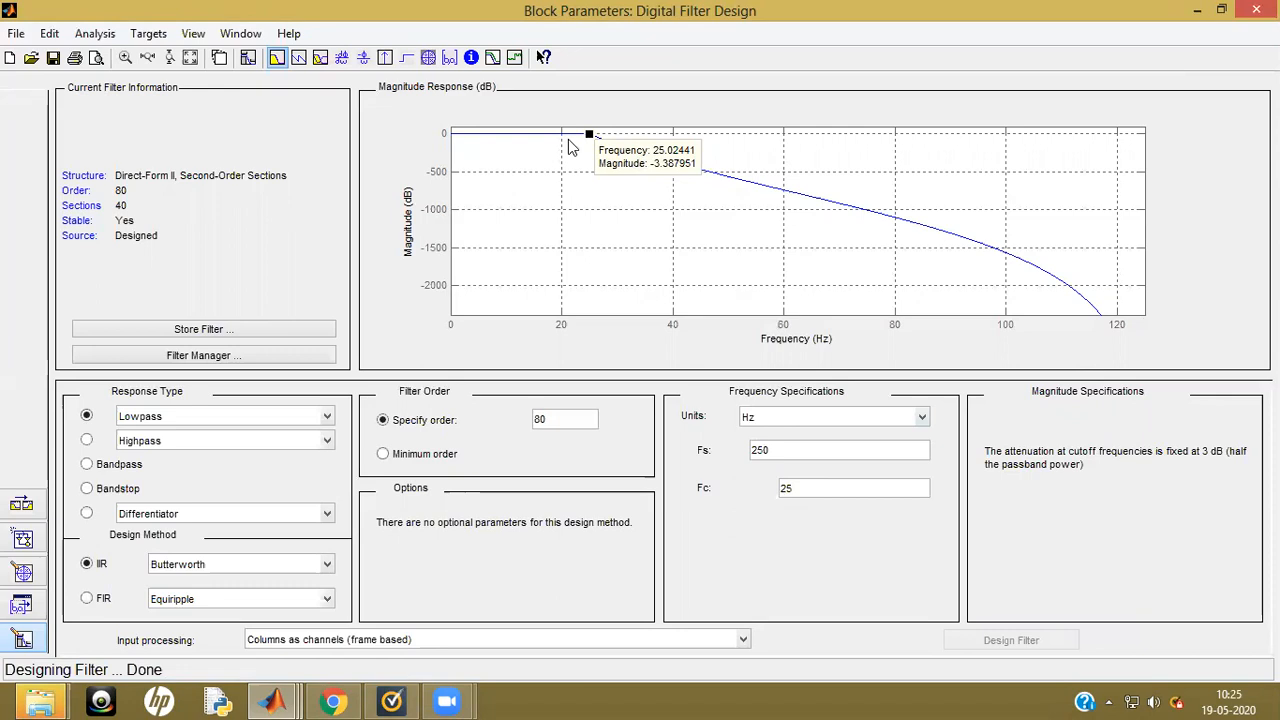
left_click(497, 134)
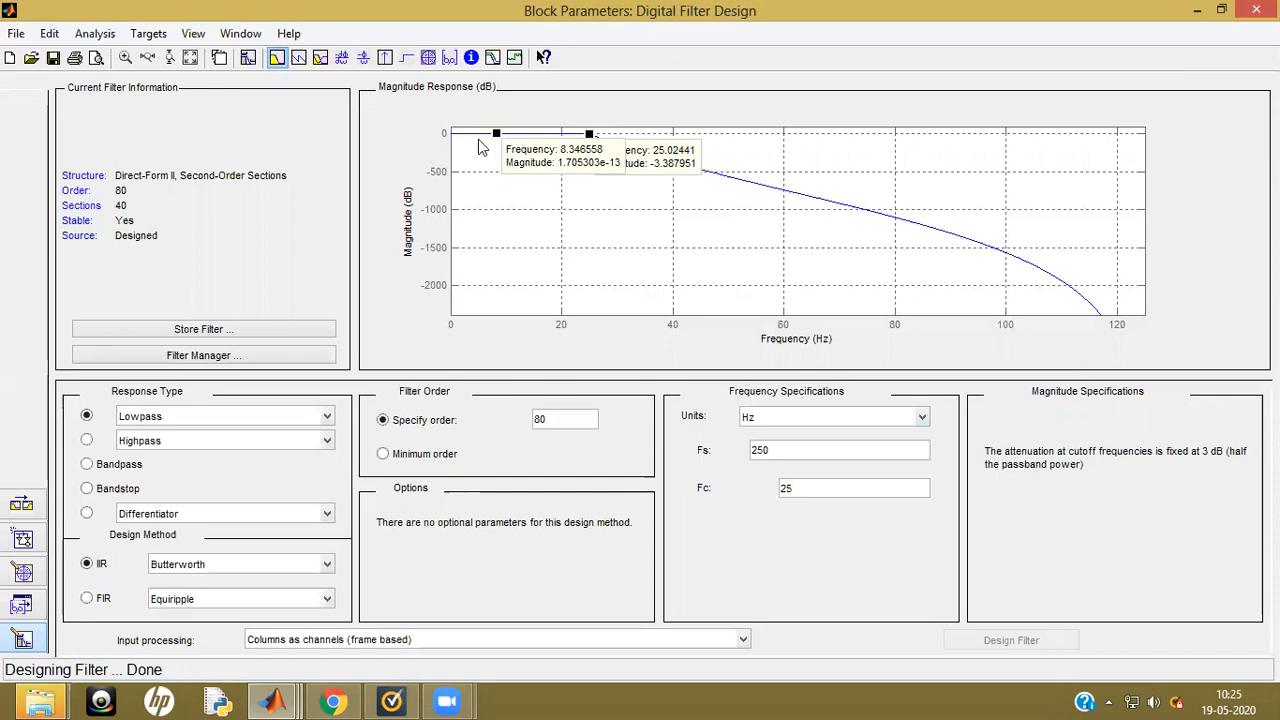
left_click(588, 133)
mouse_move(588, 133)
left_mouse_down()
mouse_move(676, 162)
mouse_move(723, 197)
mouse_move(777, 202)
mouse_move(1044, 346)
mouse_move(854, 240)
mouse_move(613, 150)
left_mouse_up()
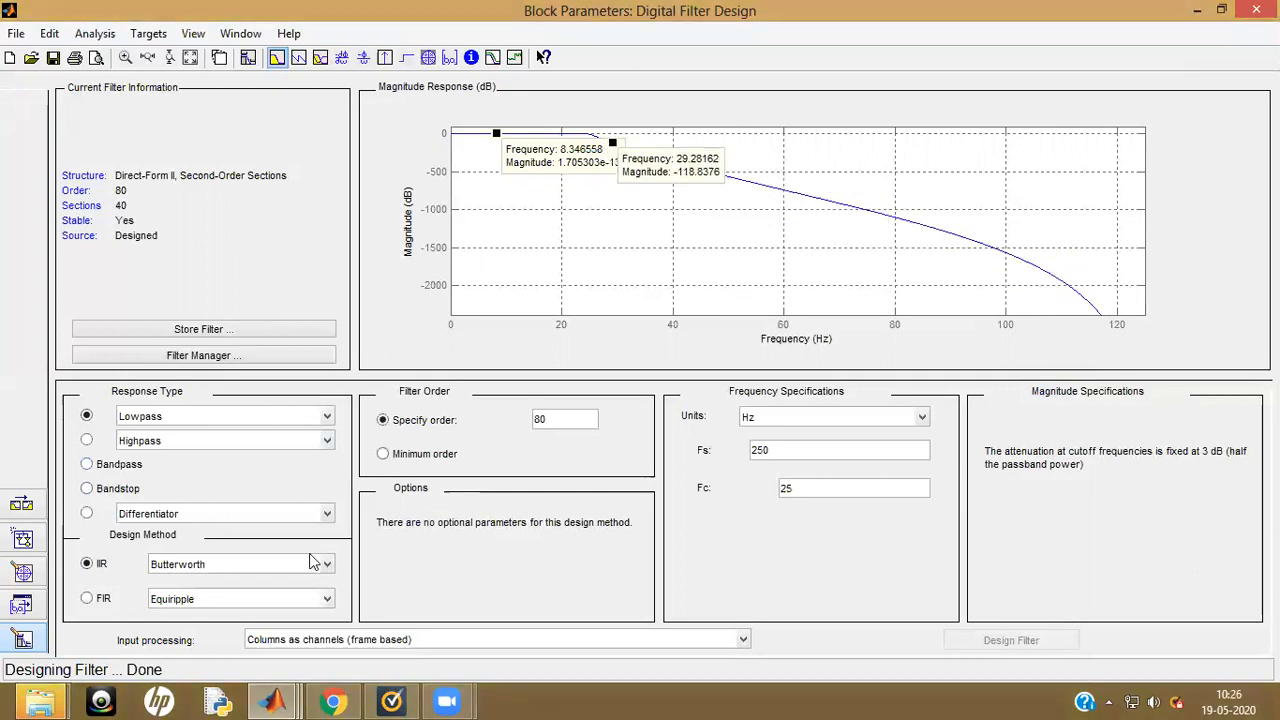
Change the IIR design method to Chebyshev Type II
left_click(233, 566)
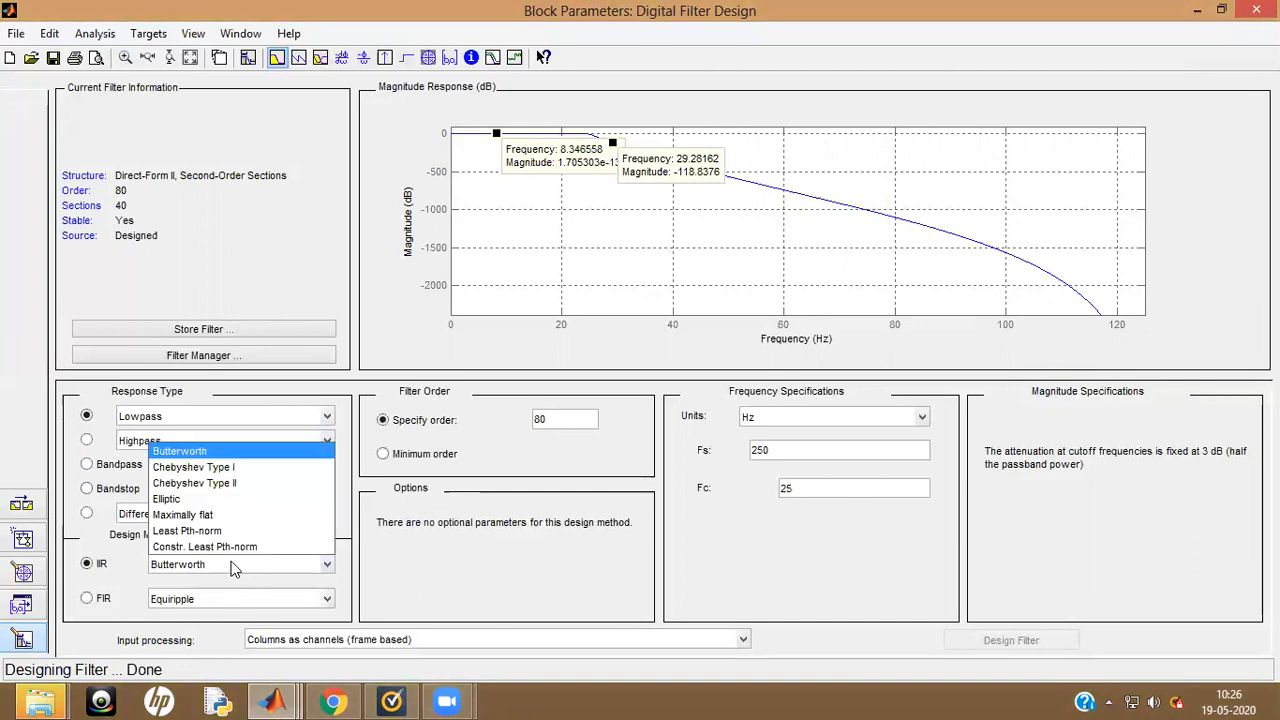
left_click(244, 484)
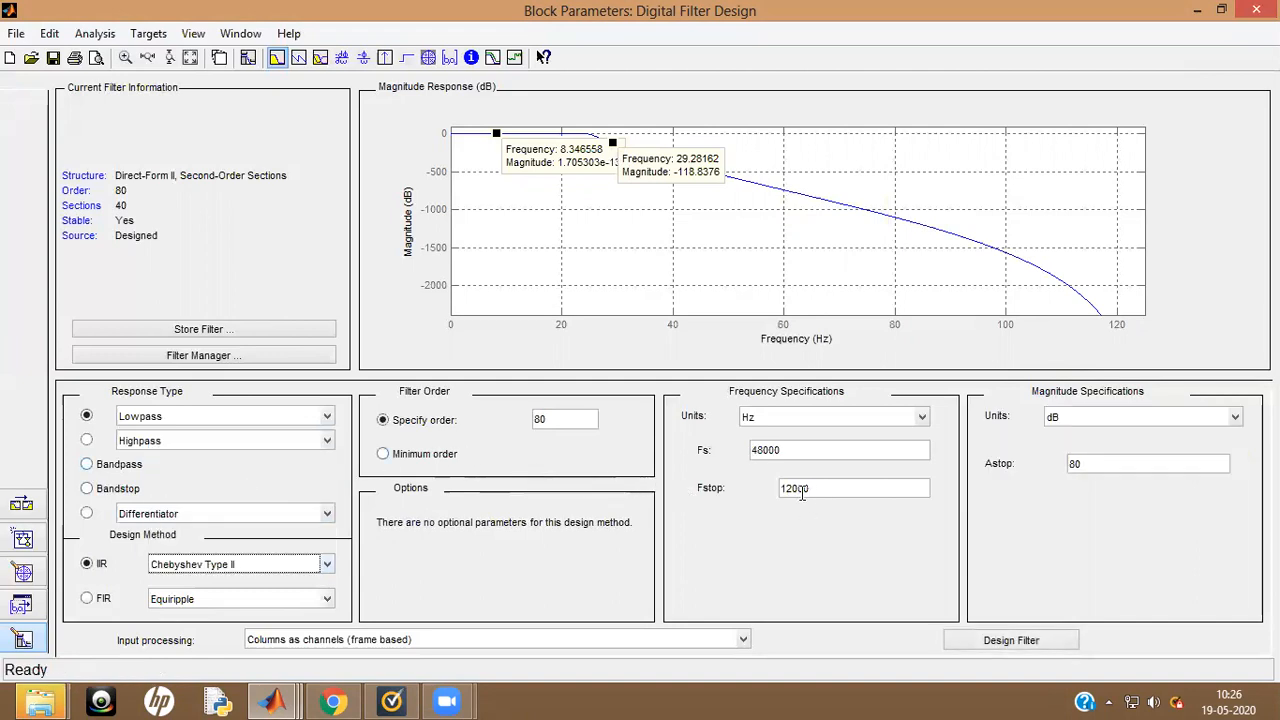
Set the stopband frequency Fstop to 120 Hz and design the Chebyshev Type II filter
left_click(810, 489)
key("BackSpace")
key("BackSpace")
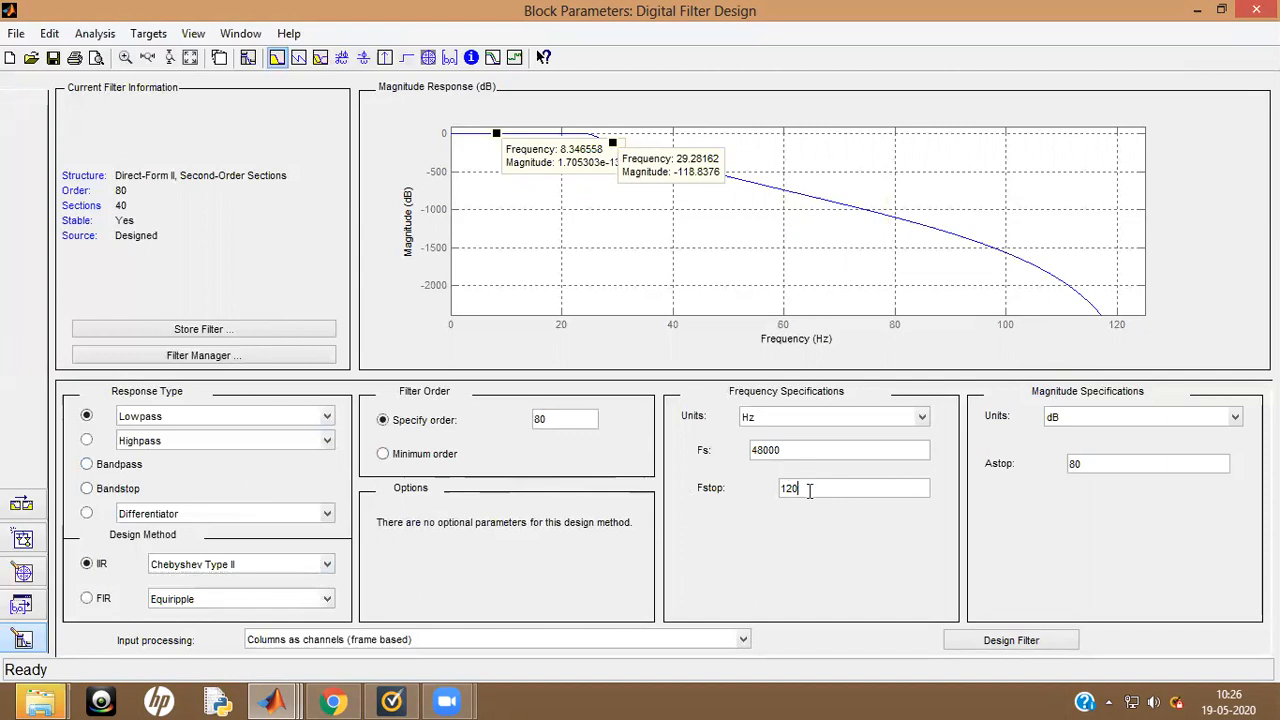
left_click(1033, 638)
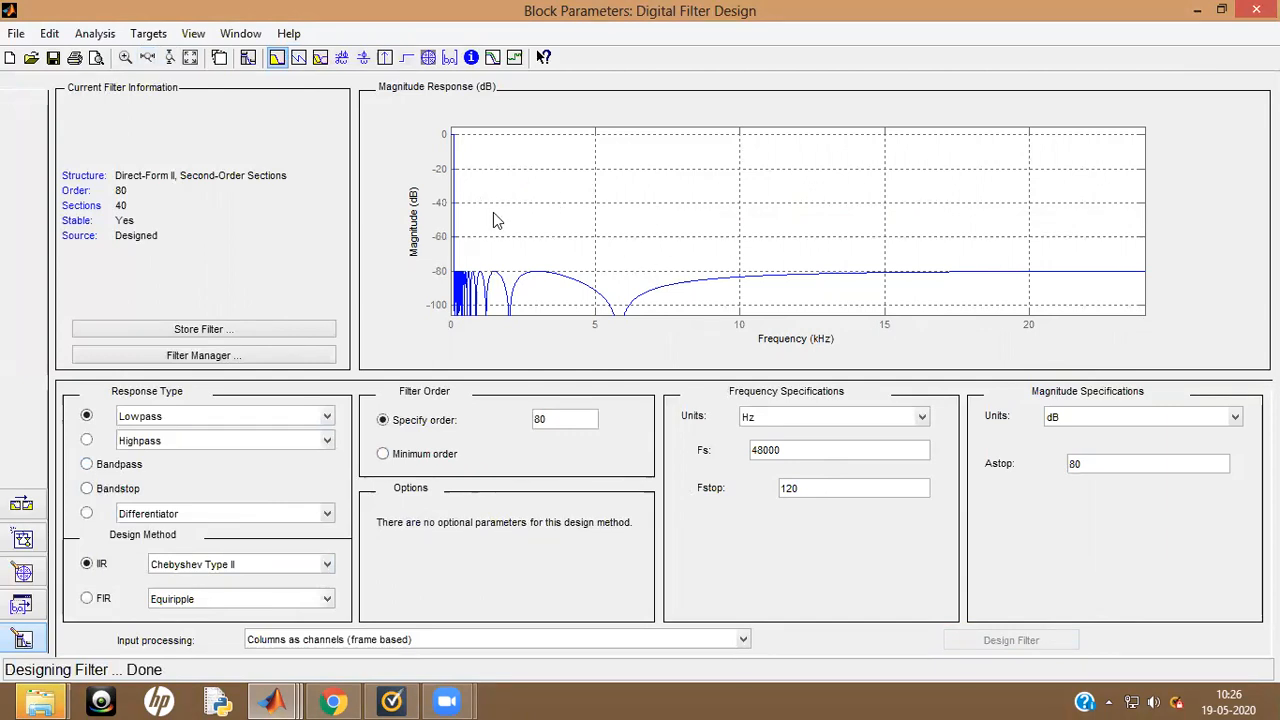
Examine the sharp transition and the stopband ripples of the magnitude response along the frequency axis, below about 0.4 kHz
left_click(153, 60)
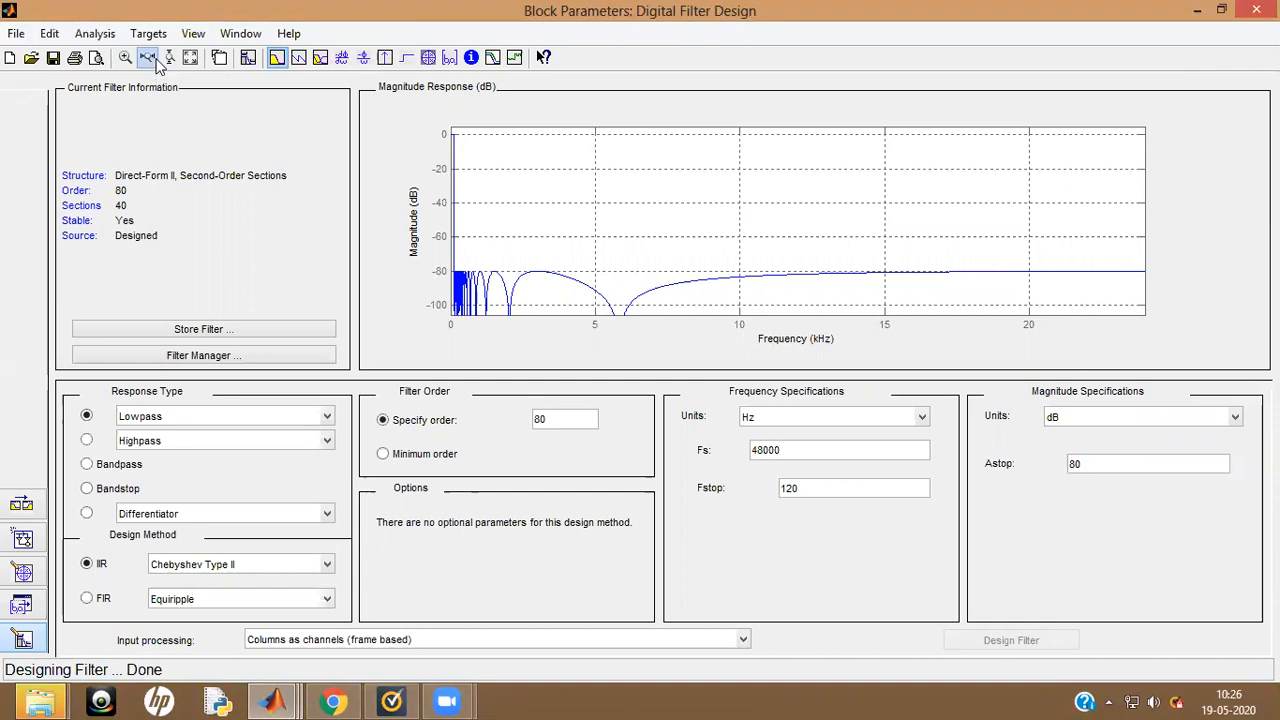
left_click(455, 192)
left_click(467, 221)
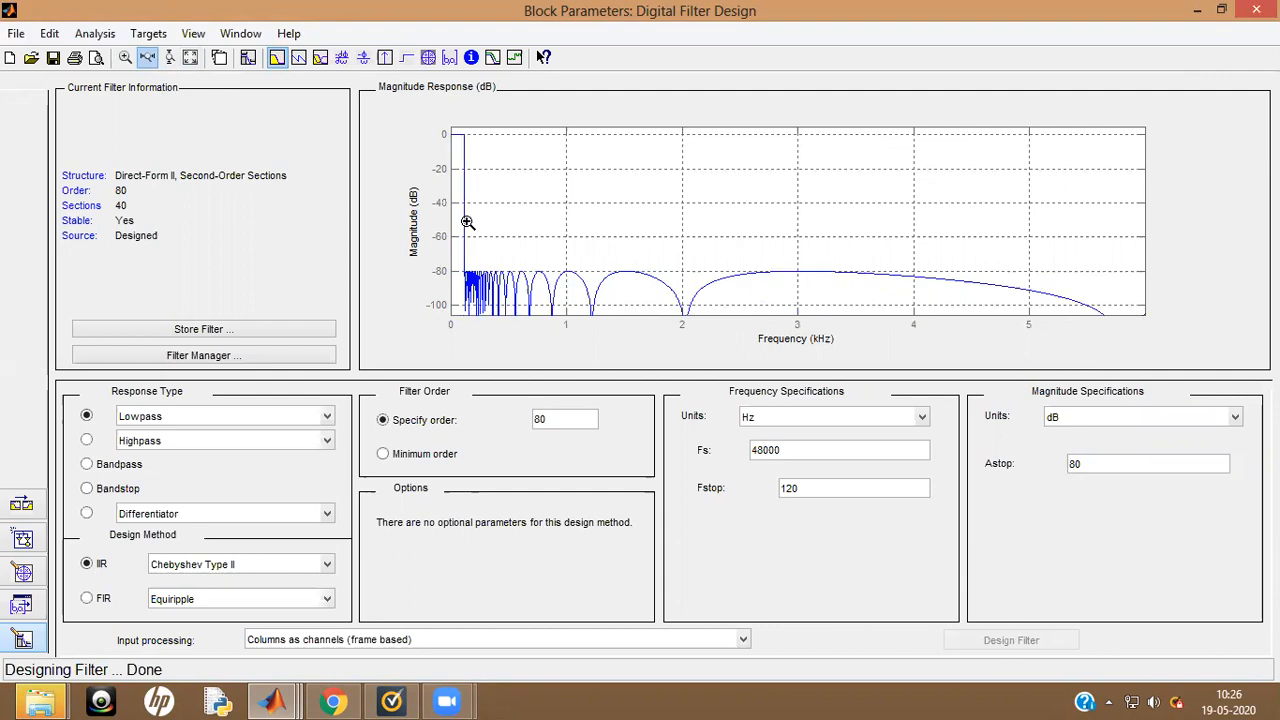
left_click(467, 221)
left_click(467, 221)
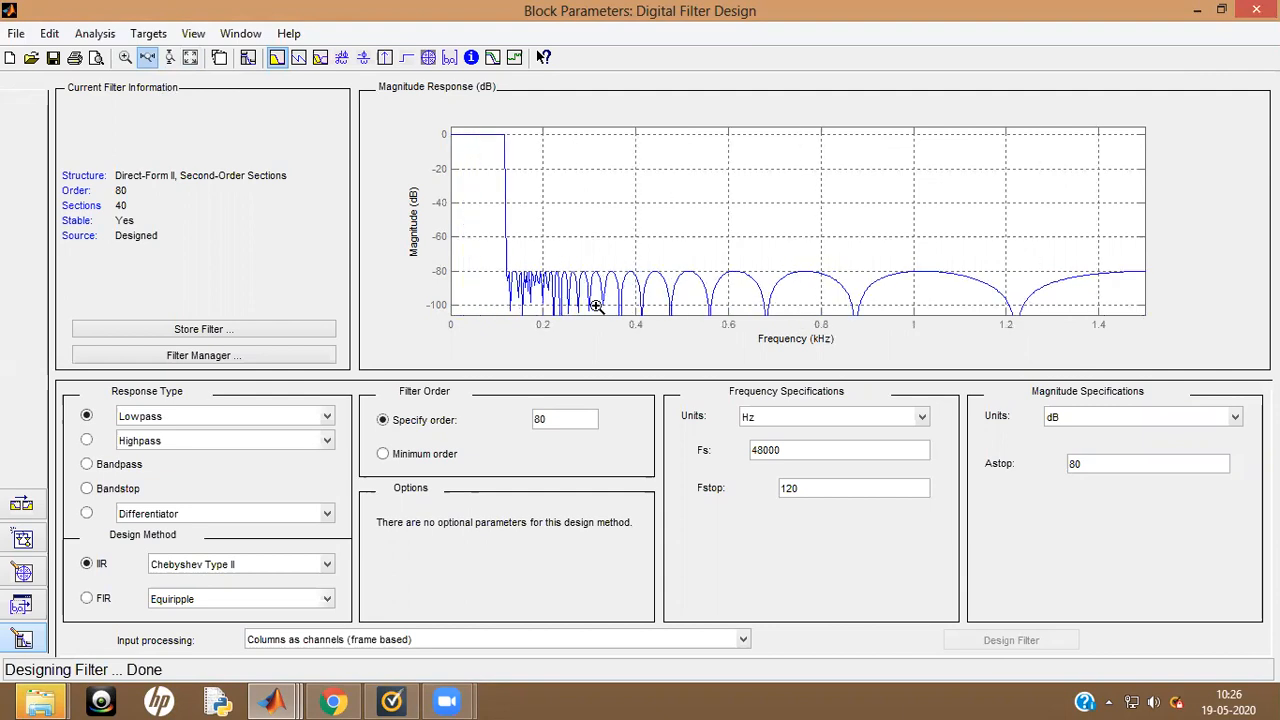
left_click(596, 306)
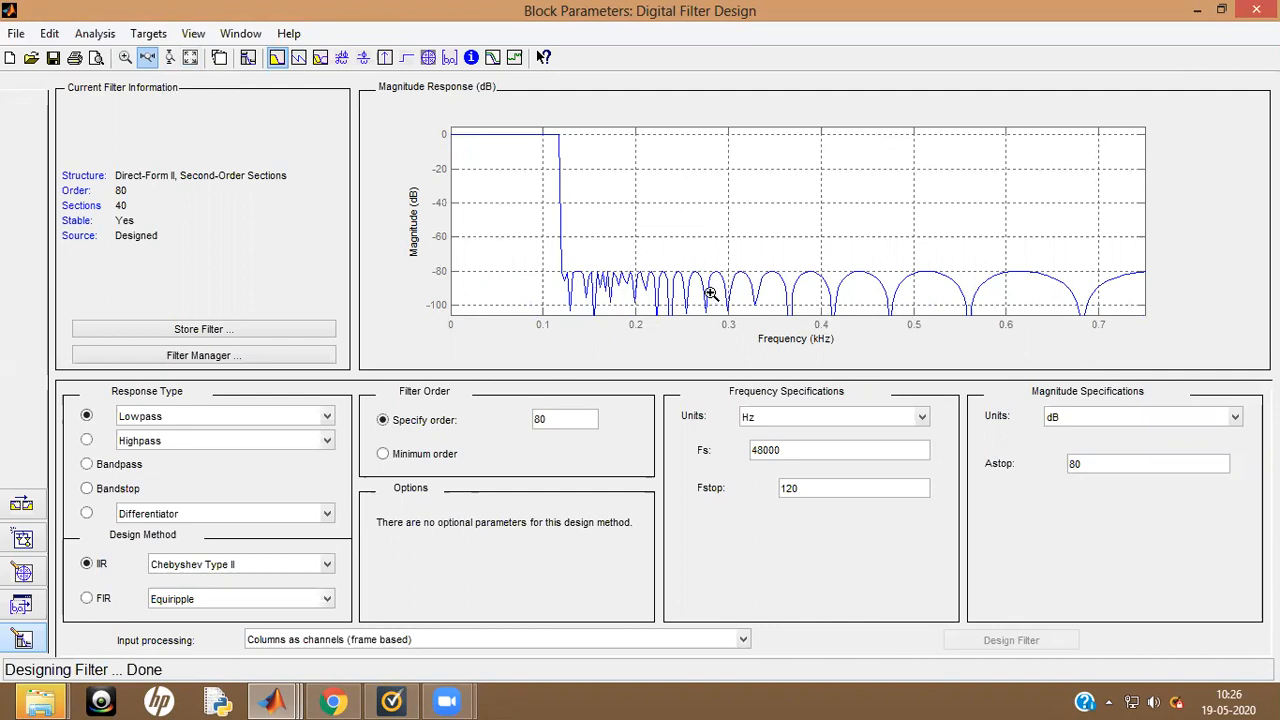
left_click(586, 240)
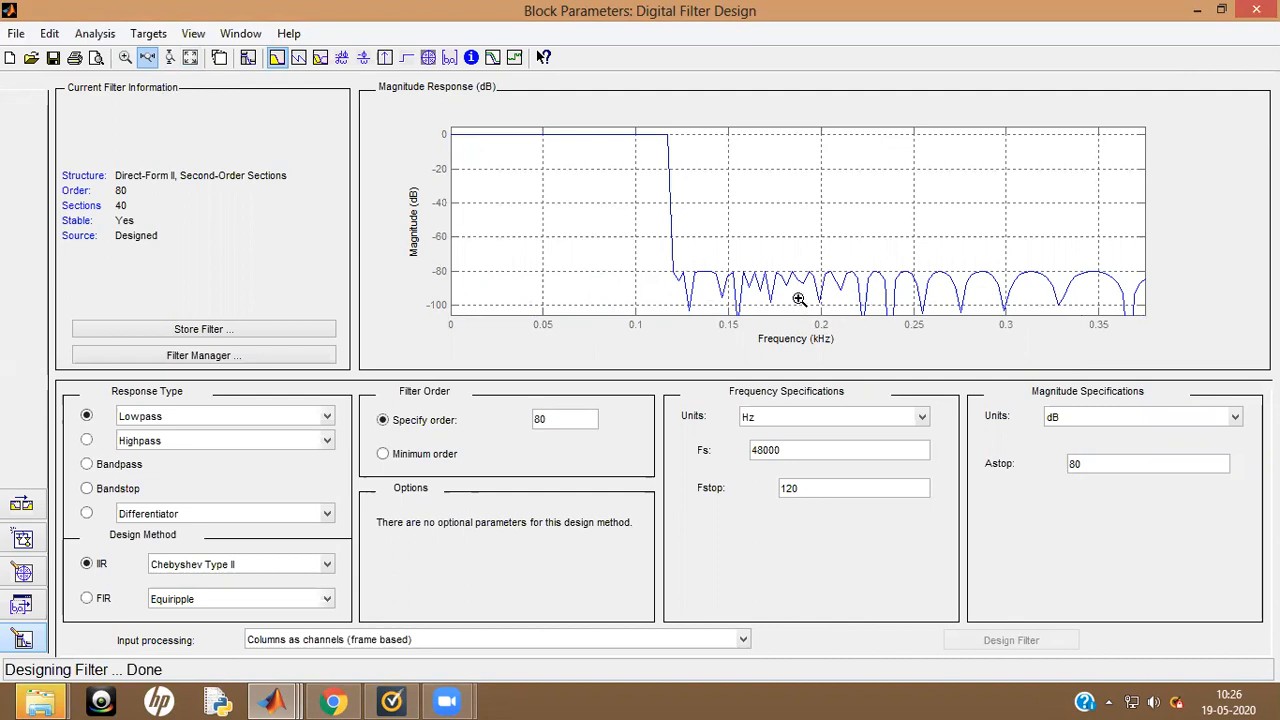
Change the IIR design method to Chebyshev Type I and design the filter with Fpass at 9600 Hz
left_click(240, 565)
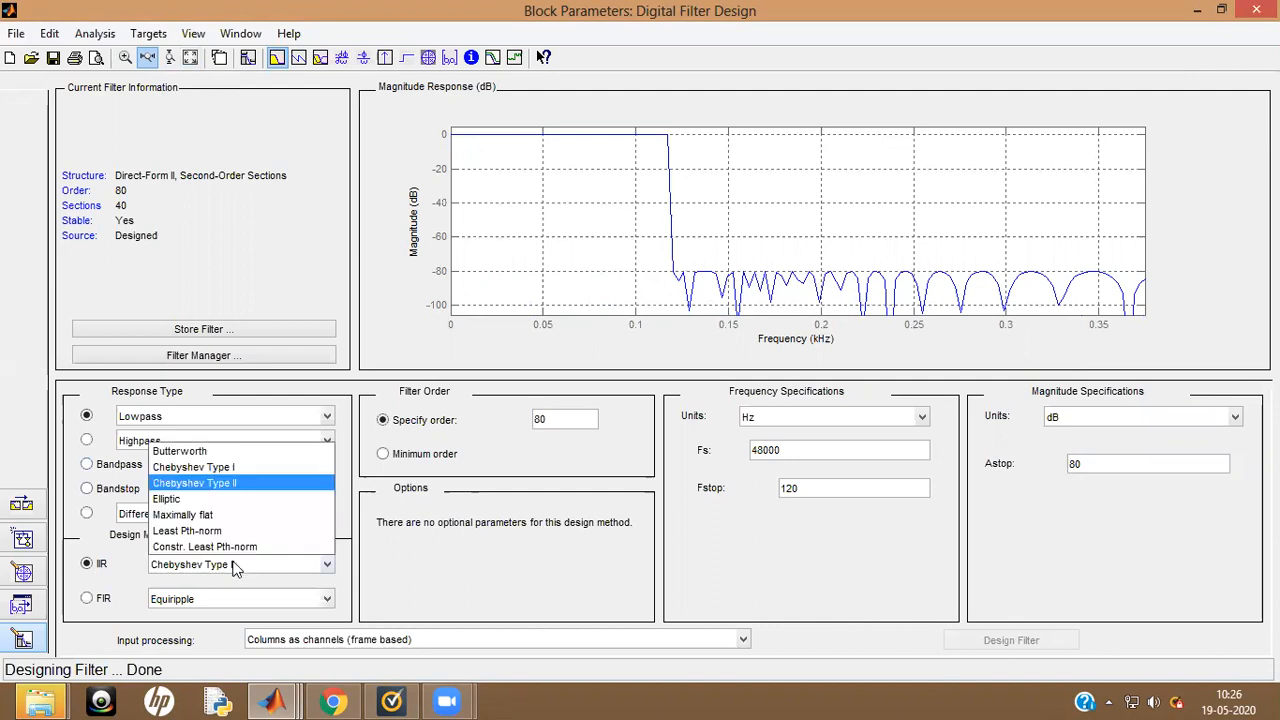
left_click(252, 465)
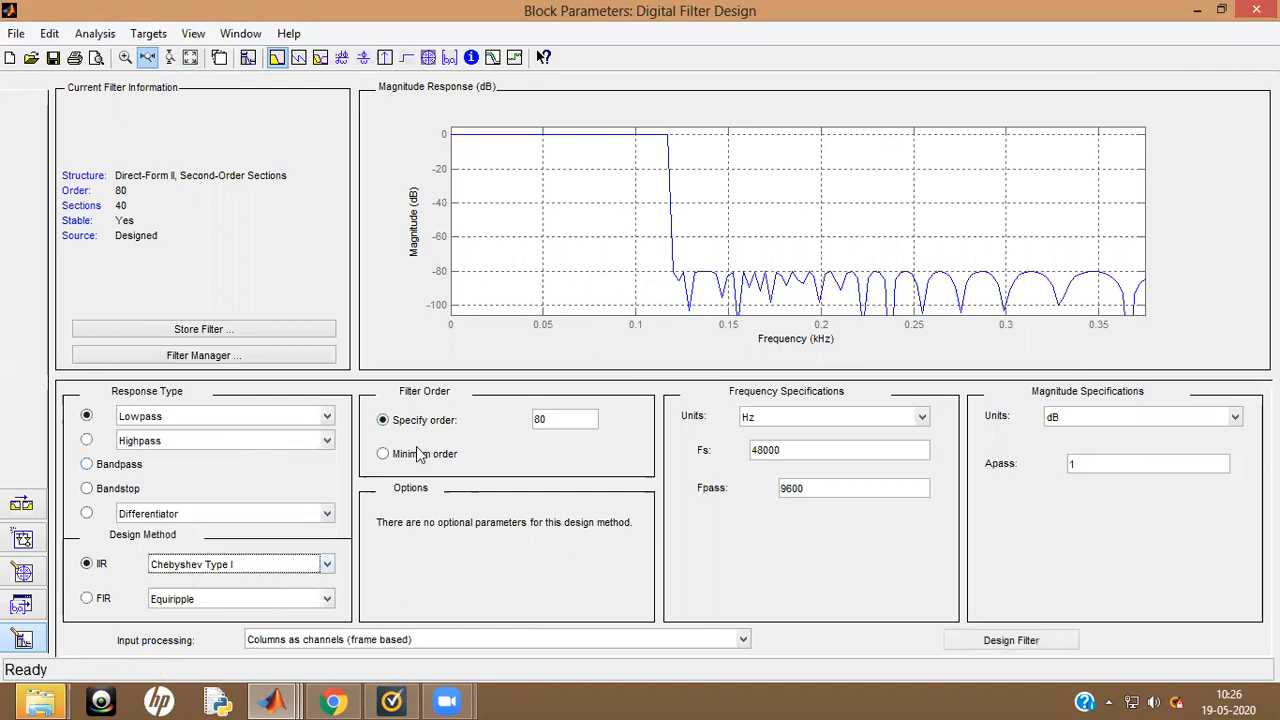
left_click(818, 490)
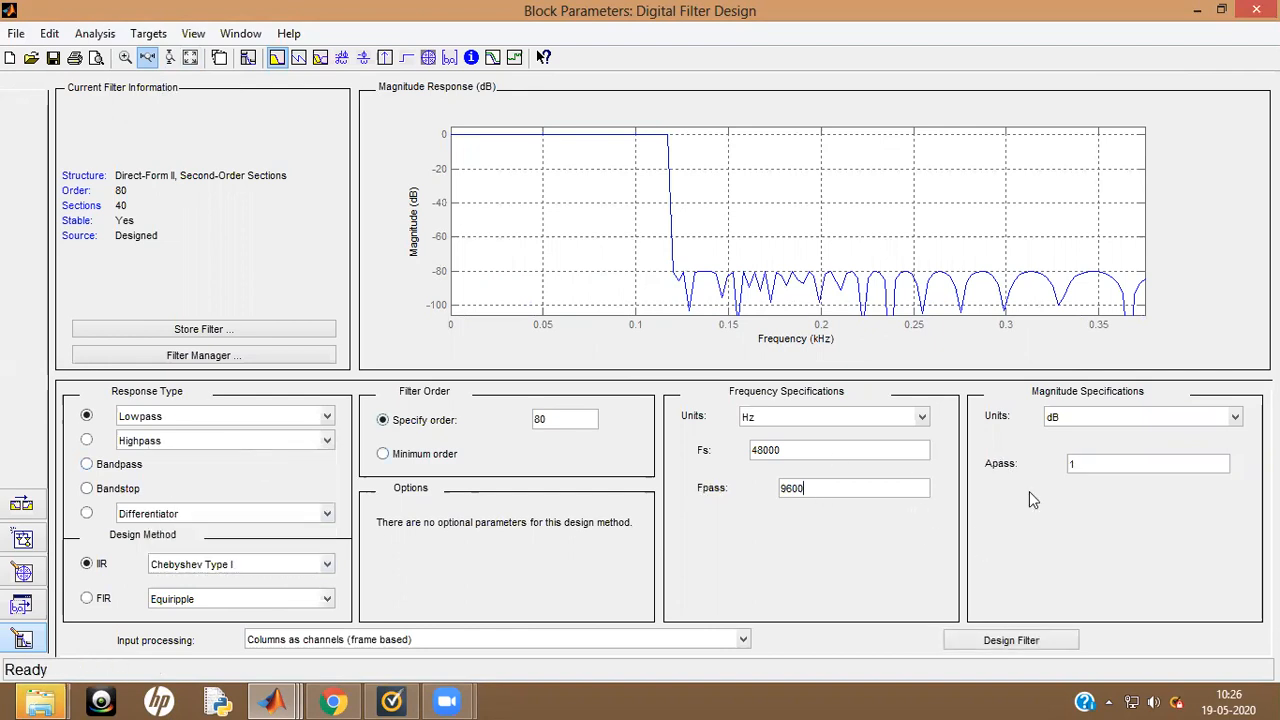
left_click(1025, 640)
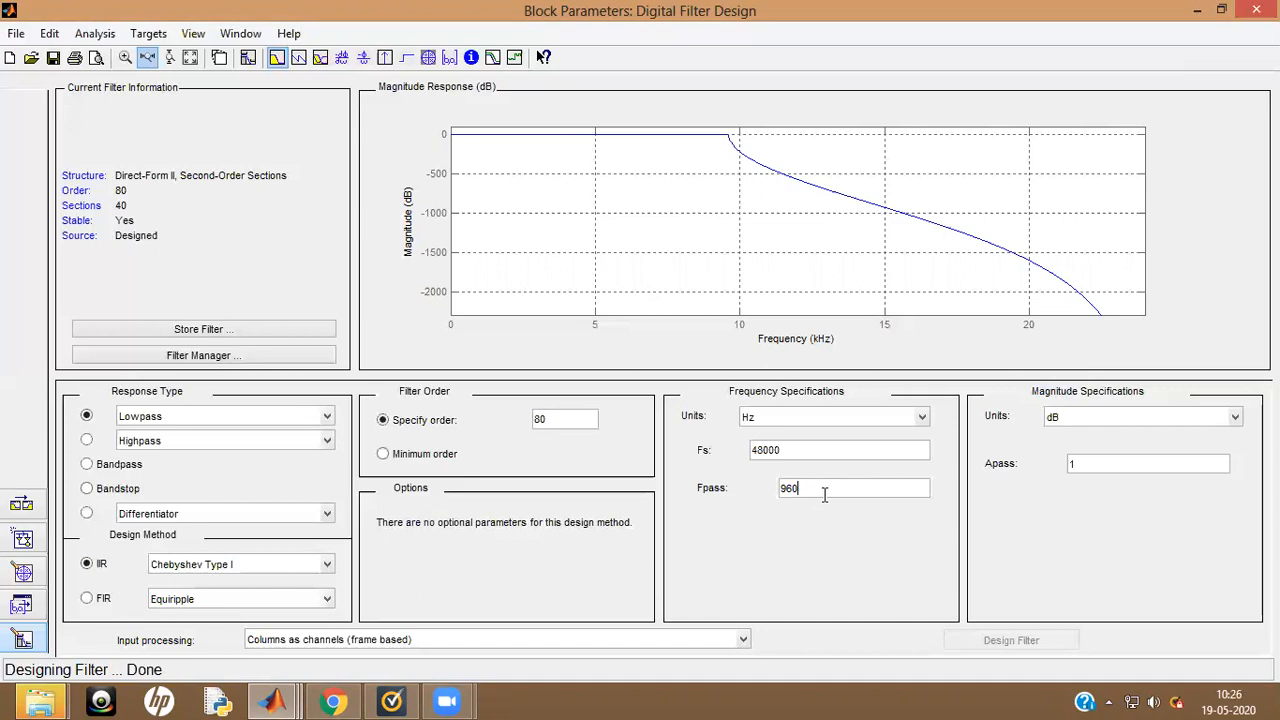
Set Fpass to 960 Hz and Fs to 4800 Hz, redesign the filter and inspect its passband along the frequency axis
left_click(778, 451)
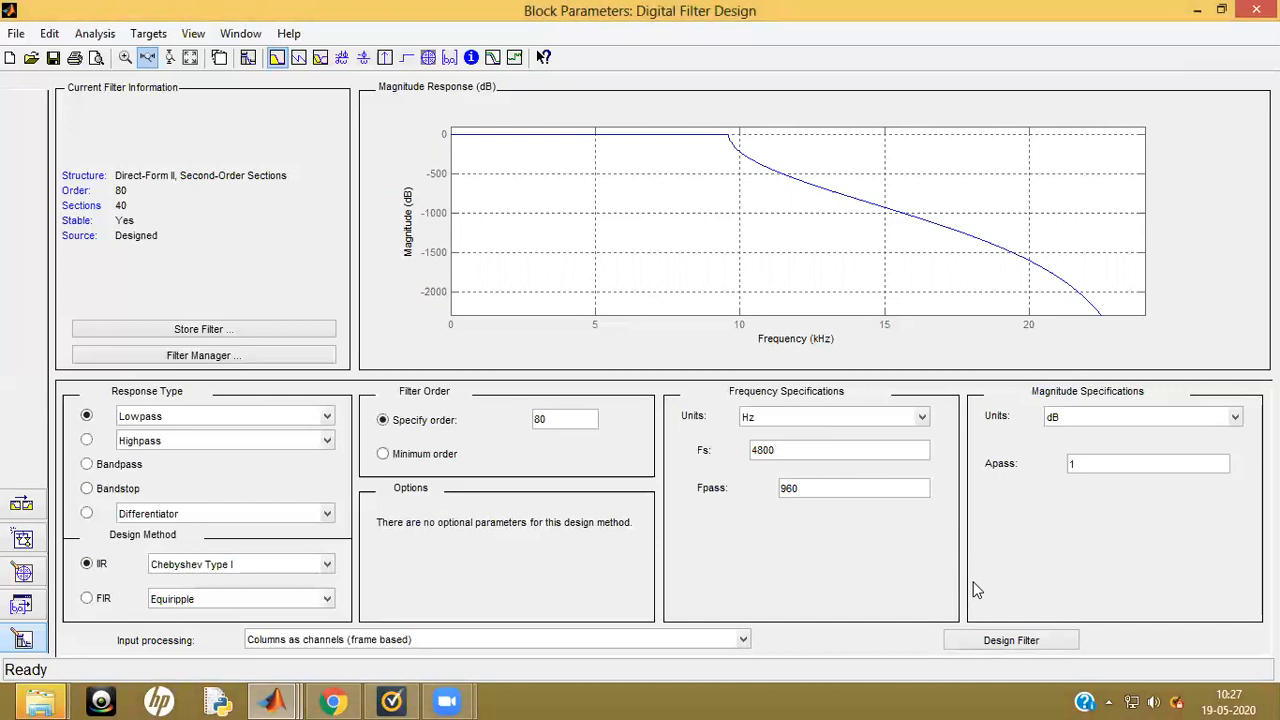
left_click(1025, 645)
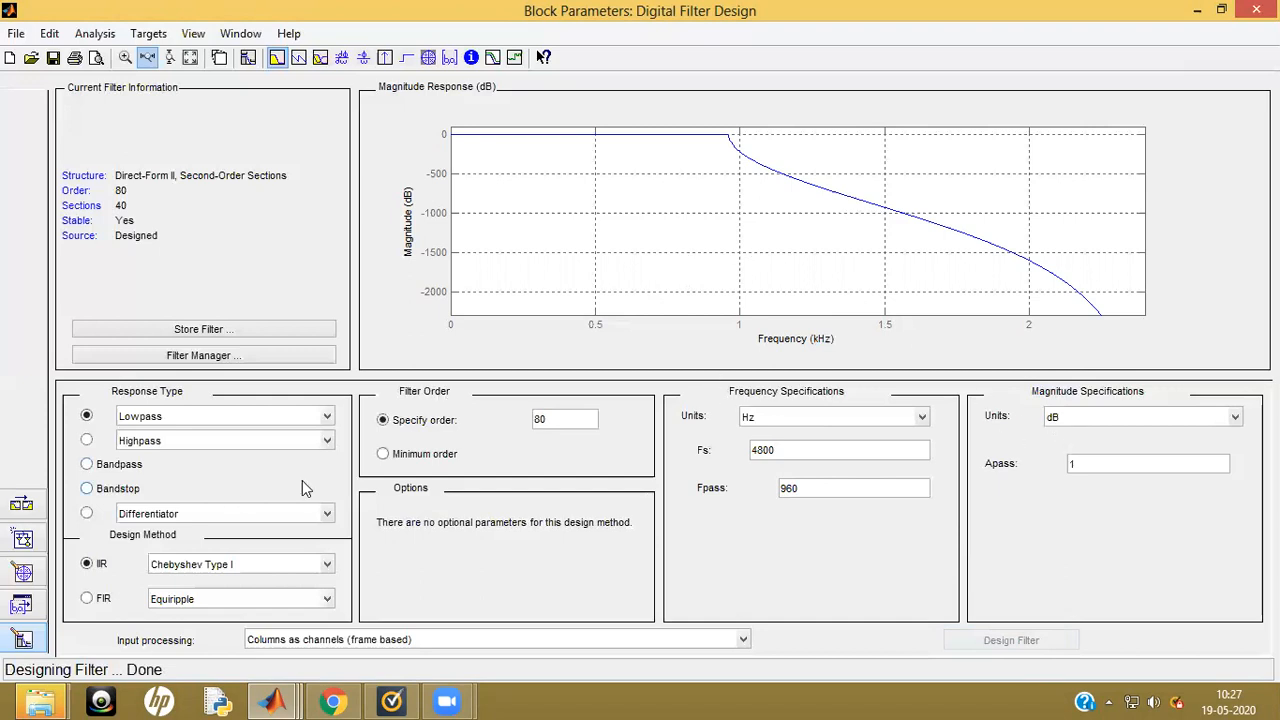
left_click(589, 139)
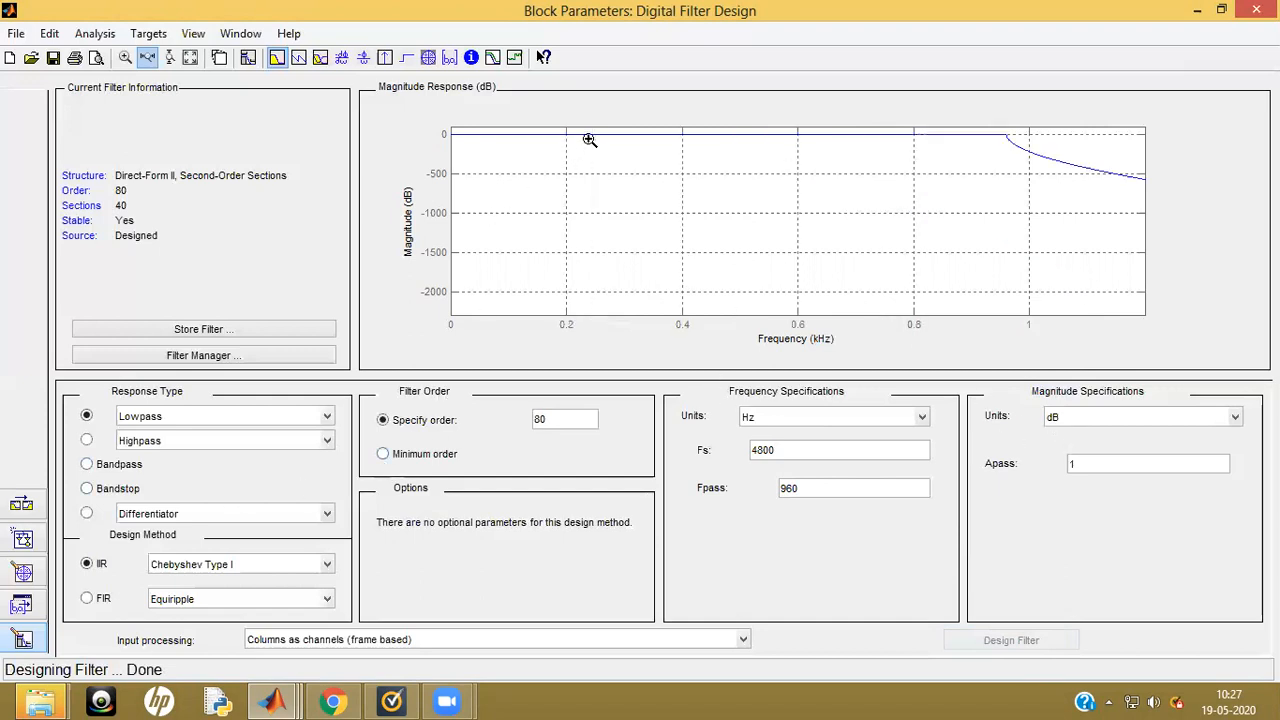
left_click(589, 139)
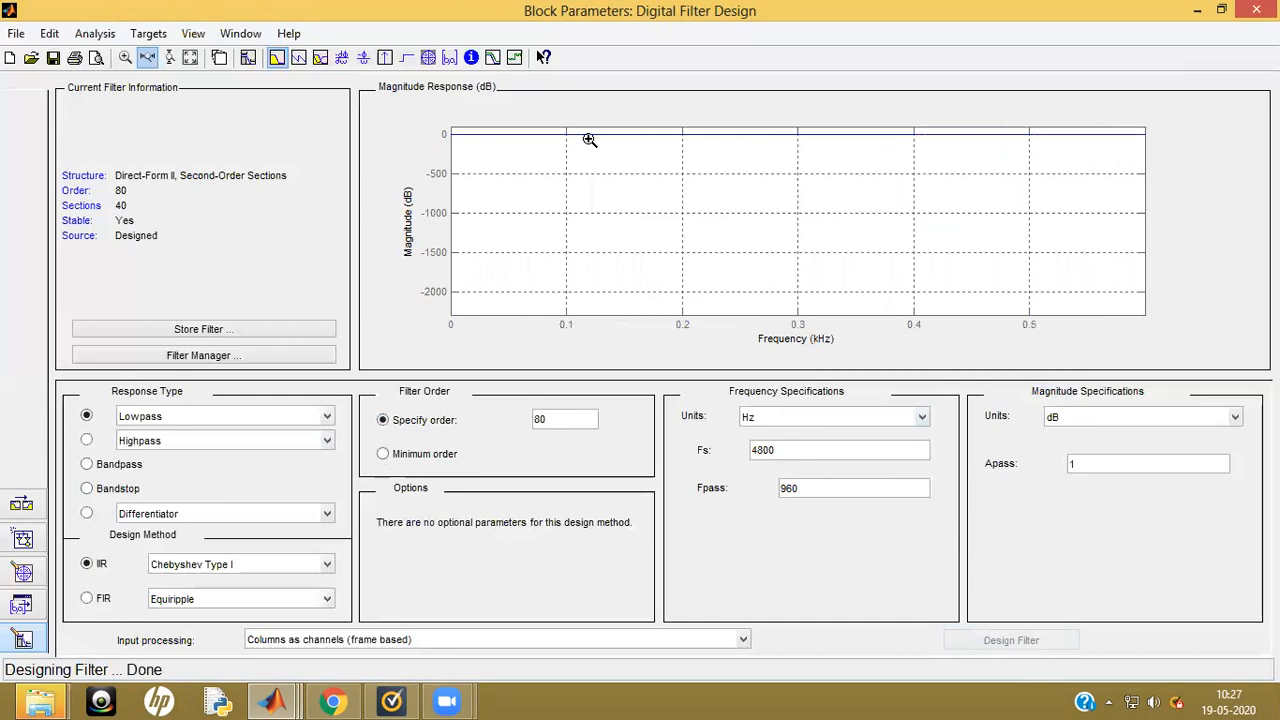
Set the passband frequency Fpass to 500 Hz and redesign the filter
left_click(147, 60)
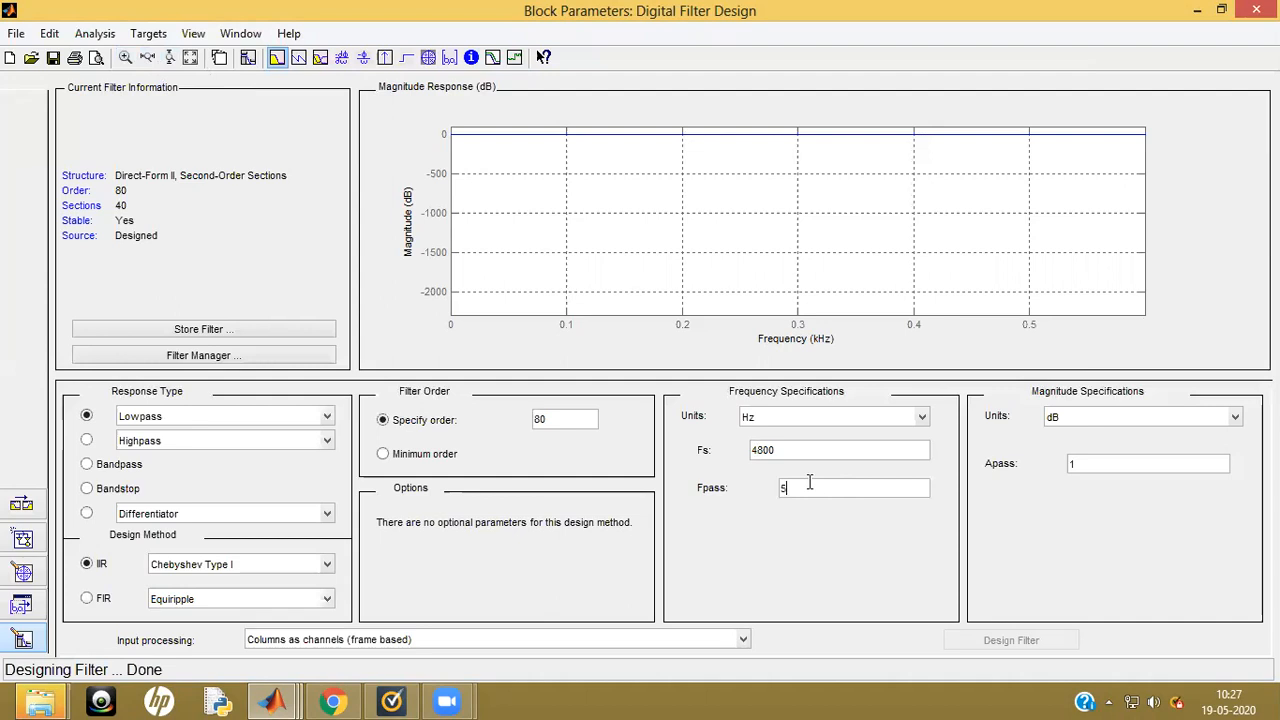
left_click(830, 517)
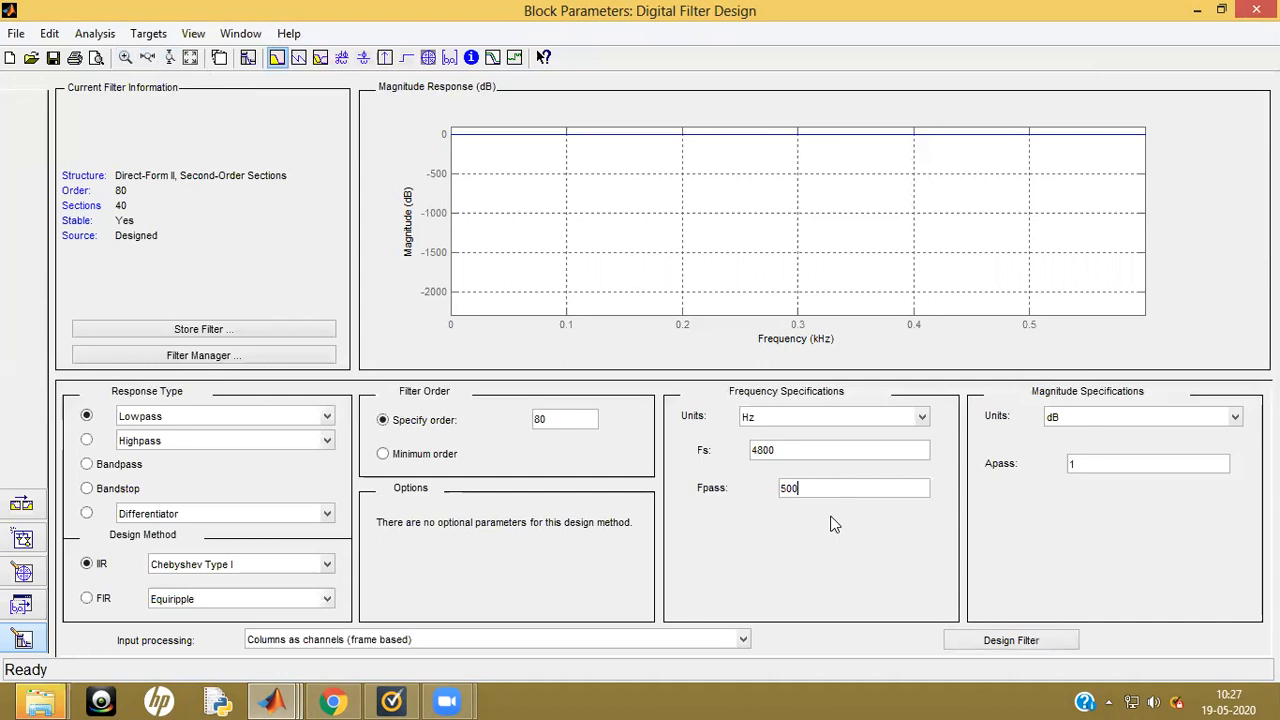
left_click(995, 642)
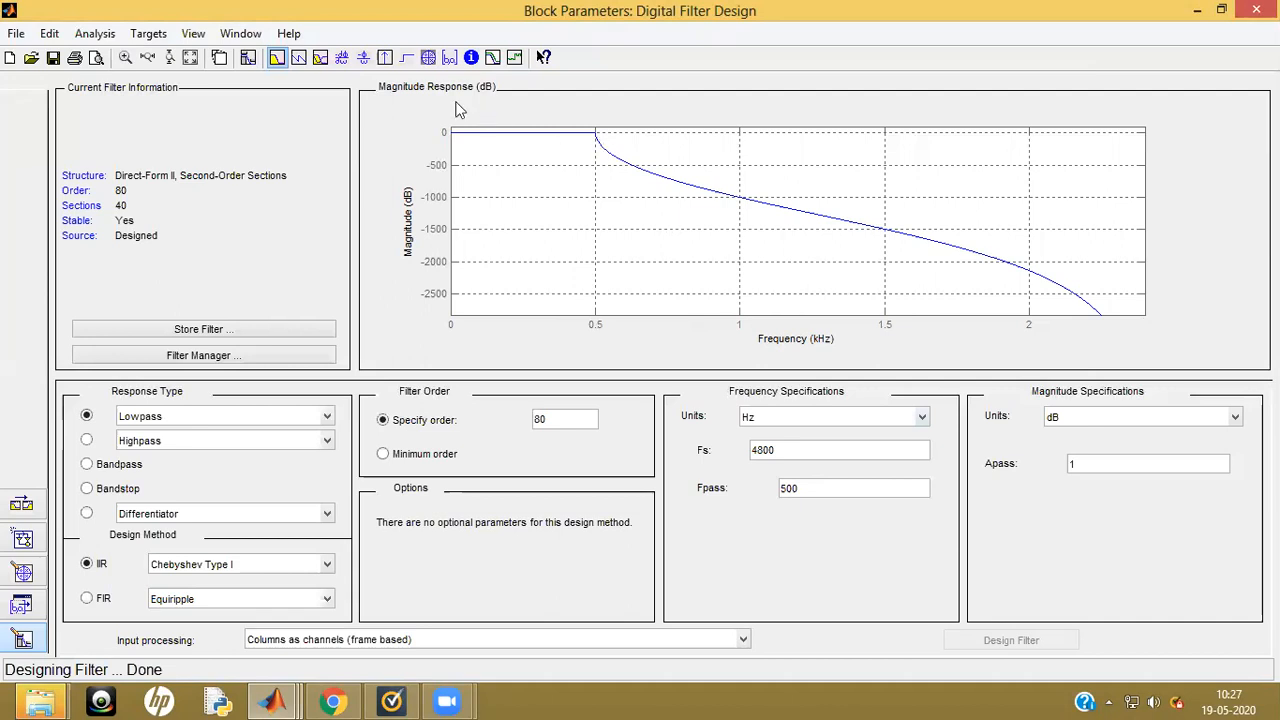
Examine the passband ripple of the Chebyshev Type I response near 0 dB at a magnified magnitude scale
left_click(170, 58)
left_click(543, 136)
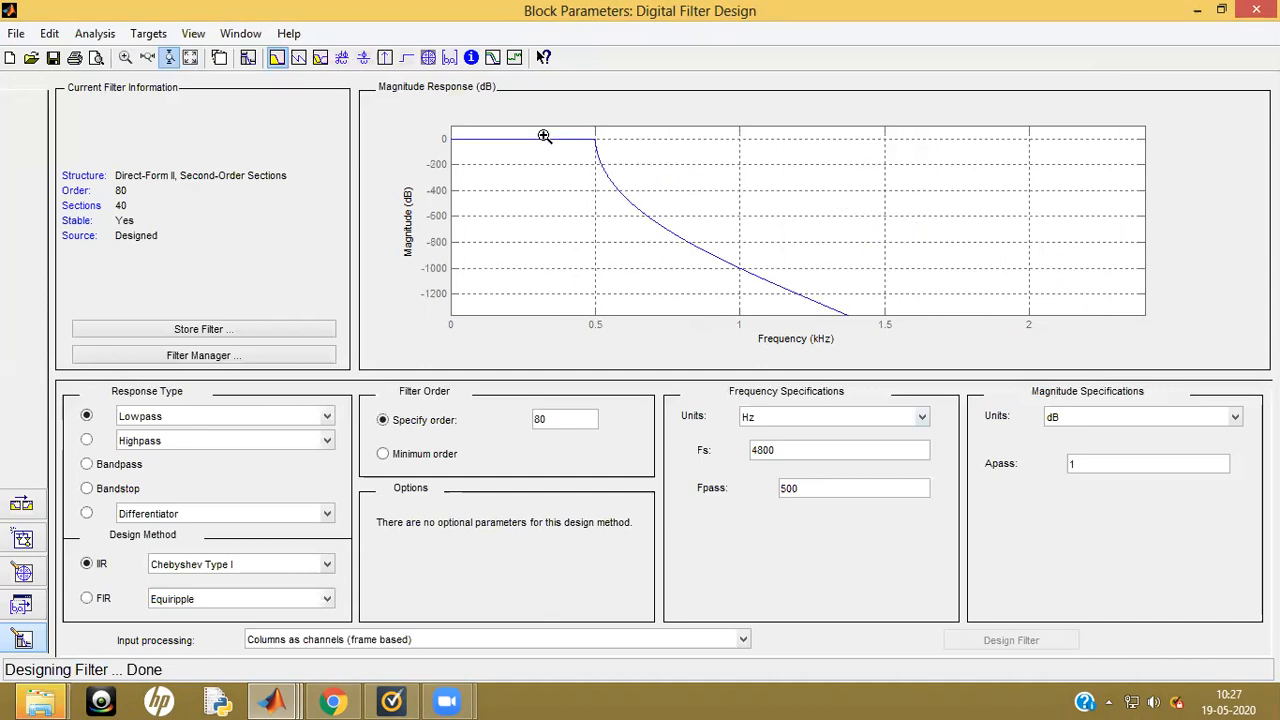
left_click(543, 136)
left_click(541, 157)
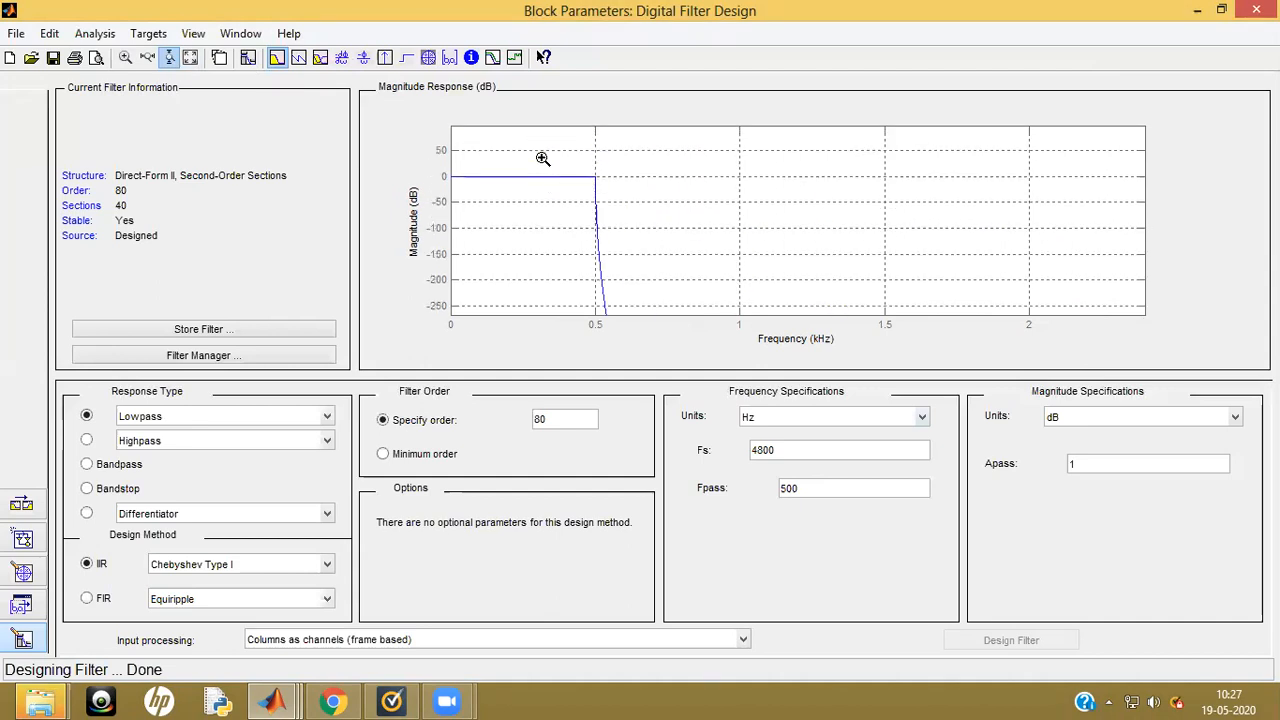
left_click(543, 178)
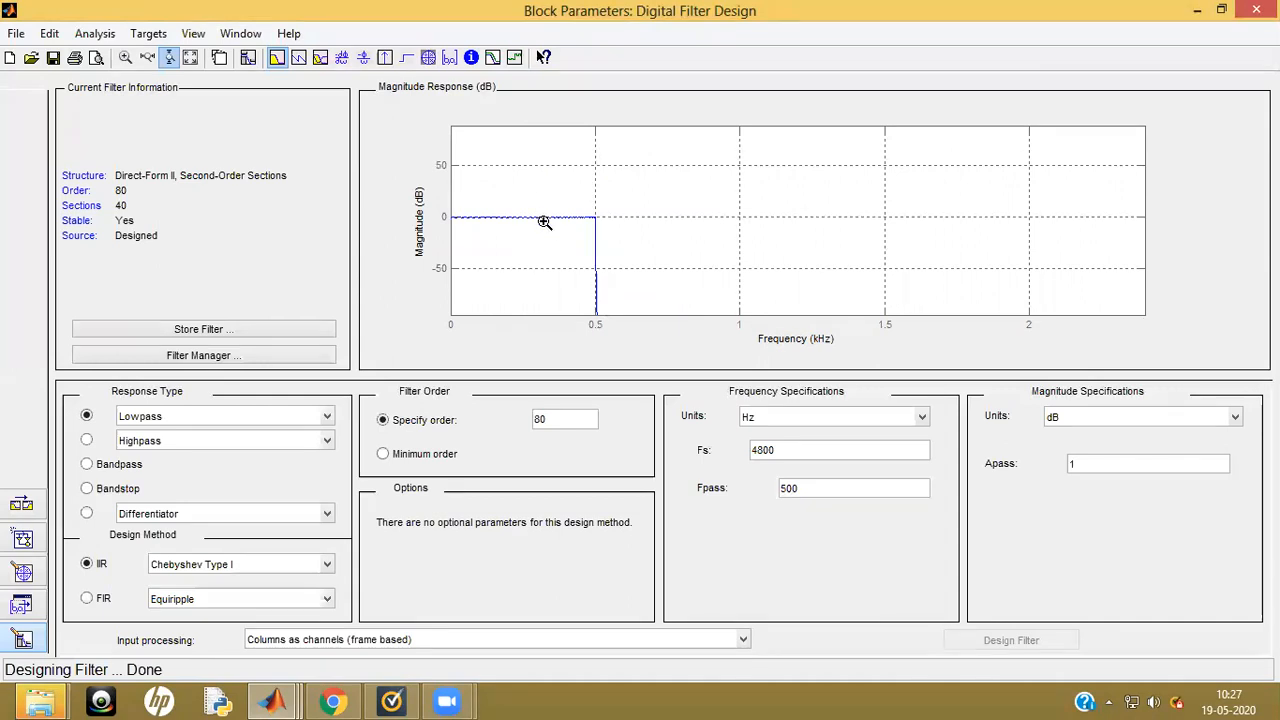
left_click(544, 221)
left_click(542, 211)
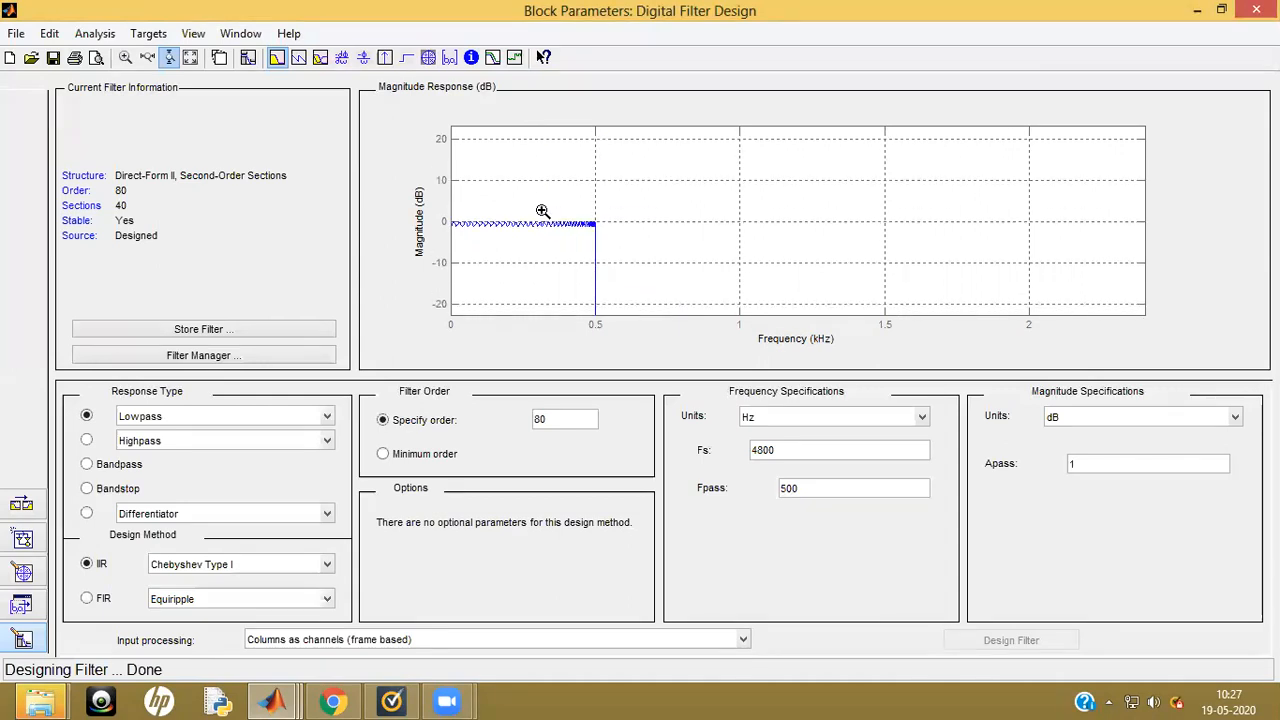
left_click(542, 223)
left_click(542, 225)
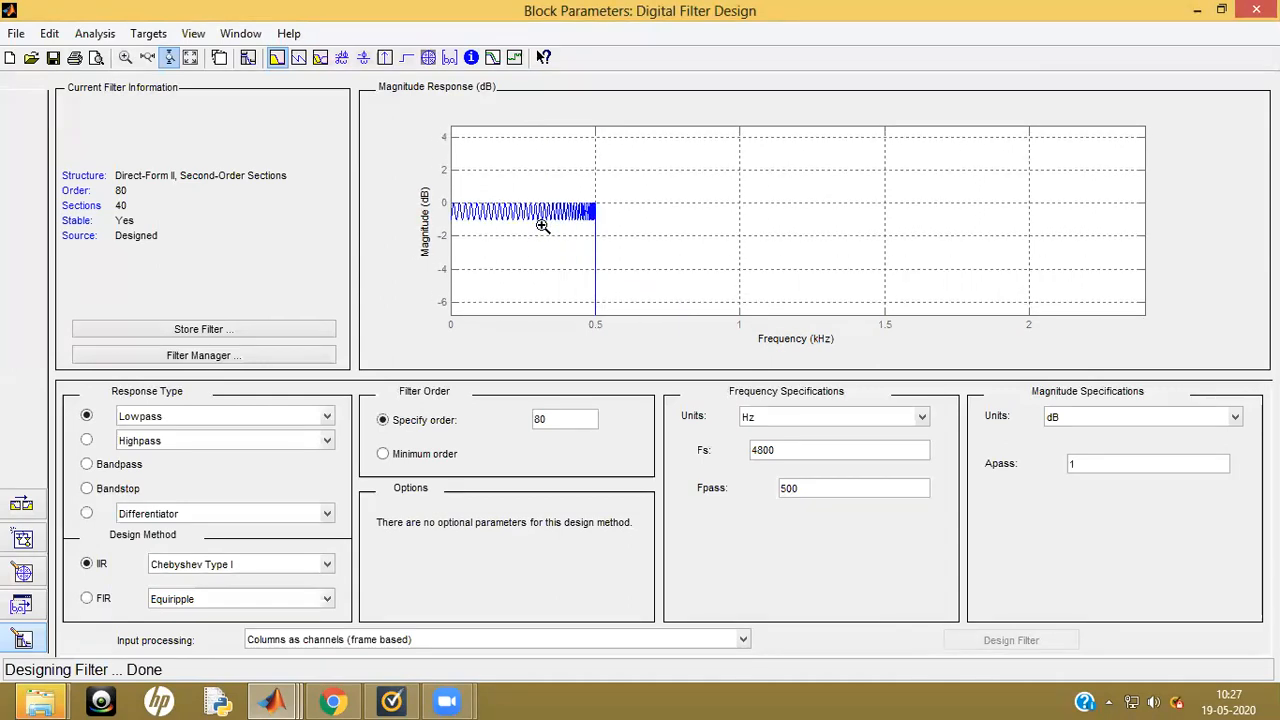
left_click(540, 216)
left_click(540, 216)
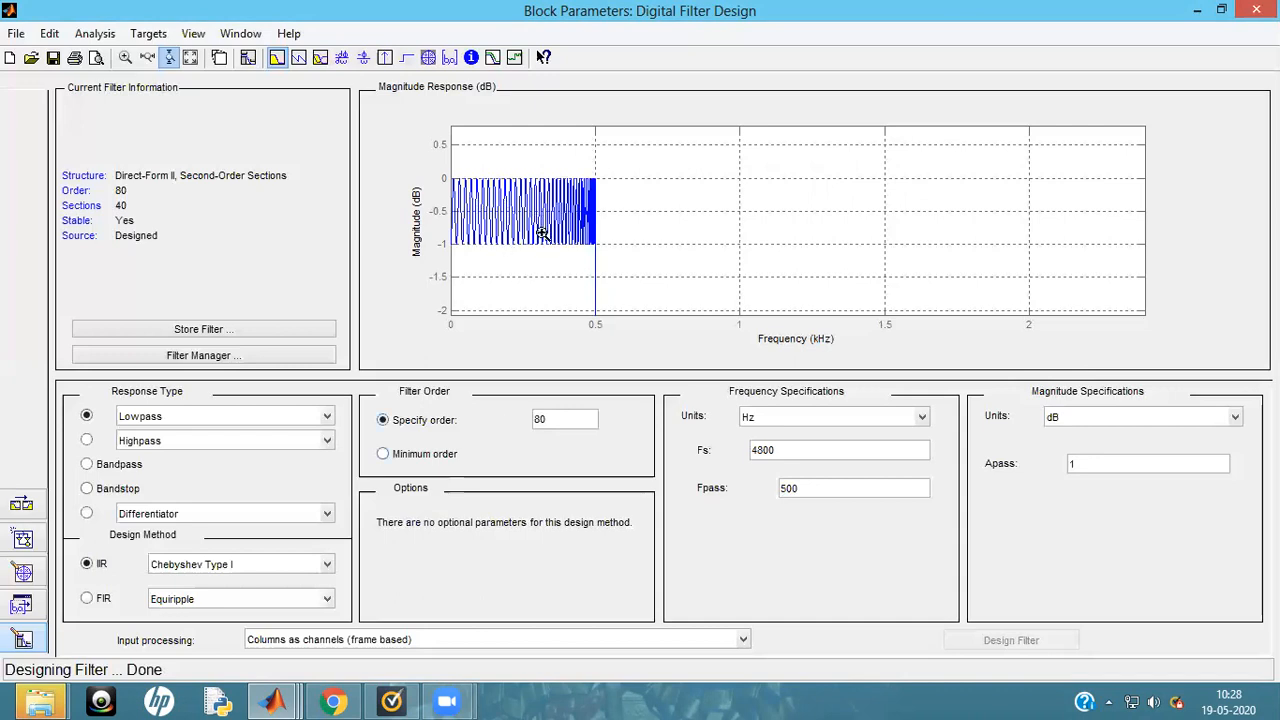
Display the filter coefficients and read the numerators, denominators and gains of the first several second-order sections
left_click(450, 58)
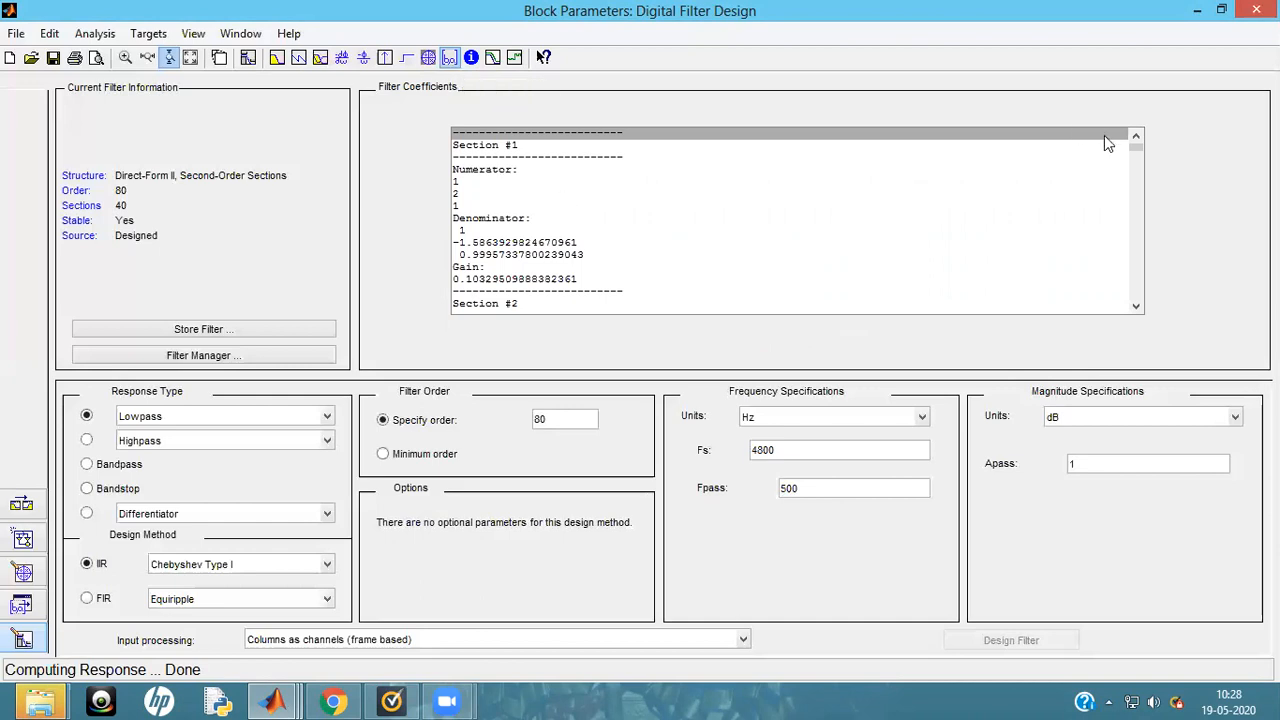
left_click(1137, 308)
left_click(1137, 308)
left_click(1137, 308)
left_click(1137, 308)
left_click(1137, 308)
left_click_drag(1137, 308, 1137, 308)
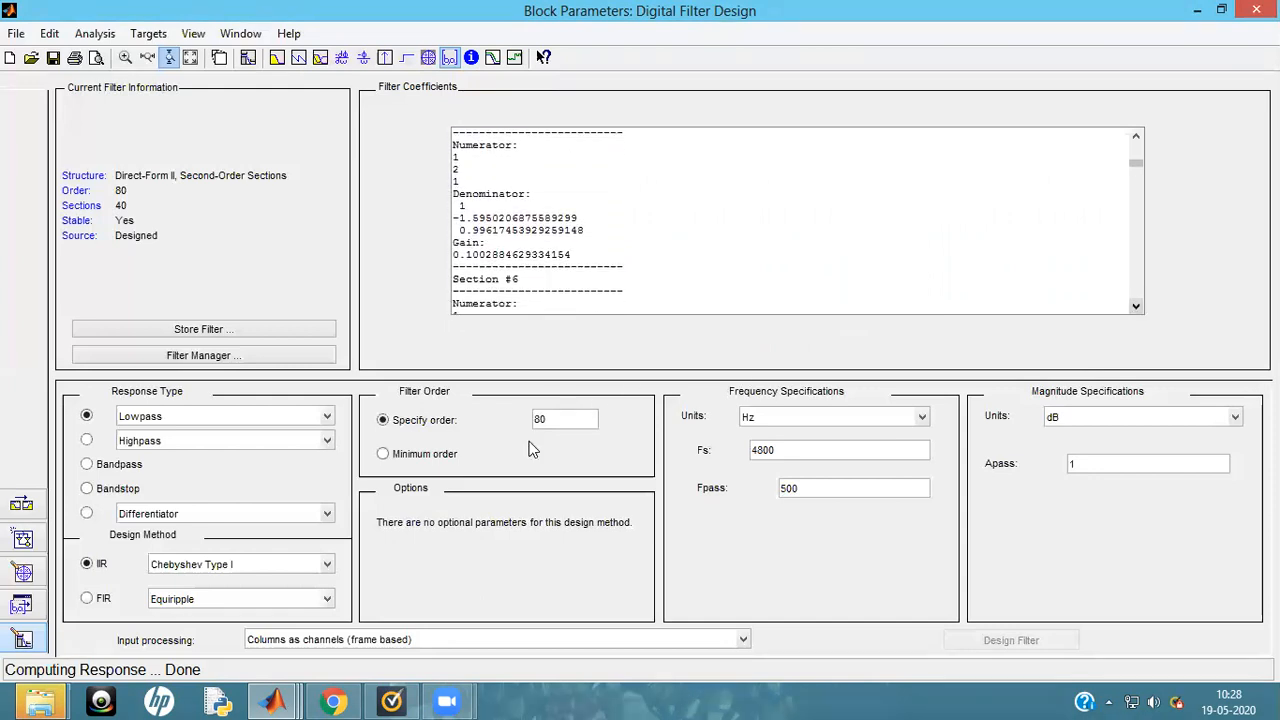
Set the specified filter order to 3 and redesign the filter
left_click(558, 425)
key("BackSpace")
key("BackSpace")
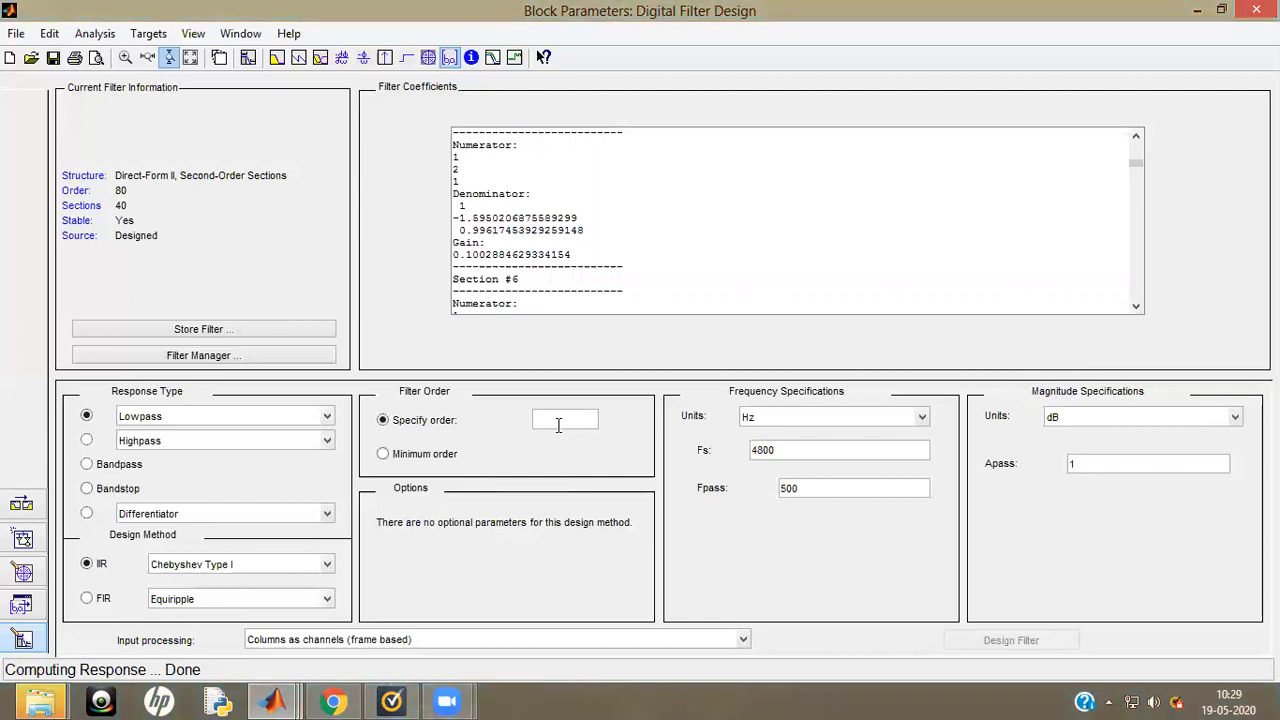
type("3")
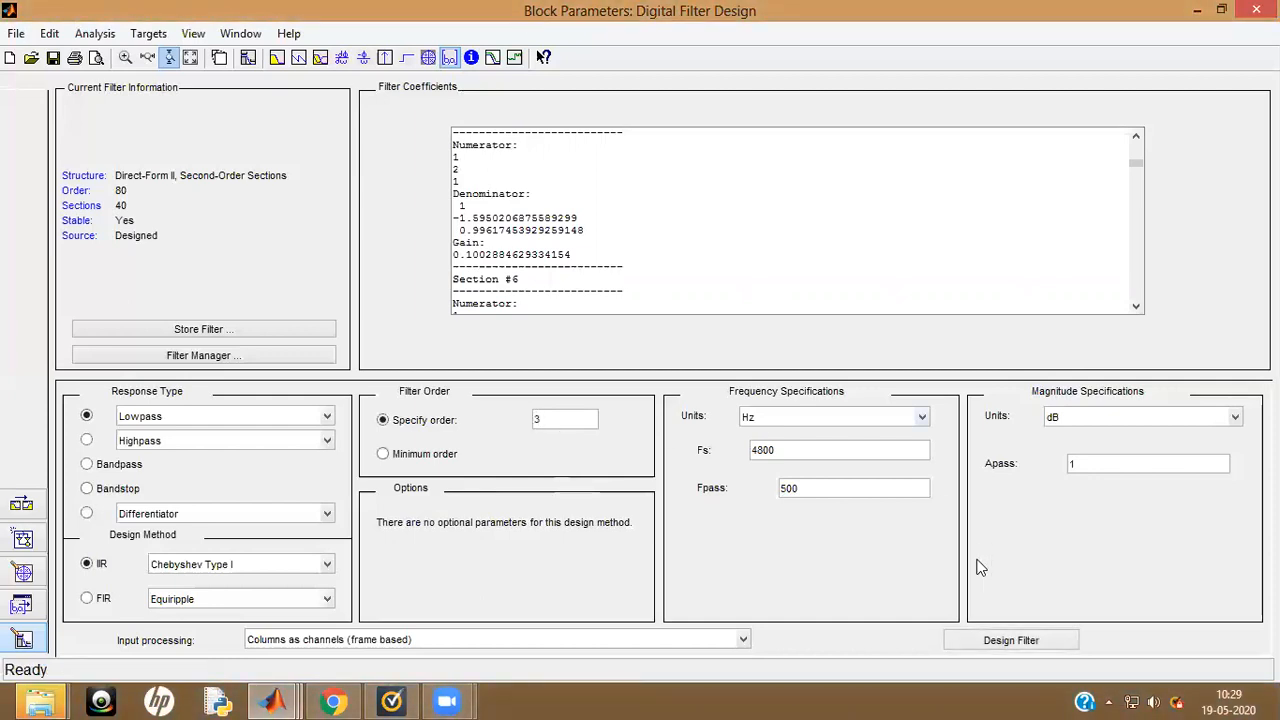
left_click(993, 634)
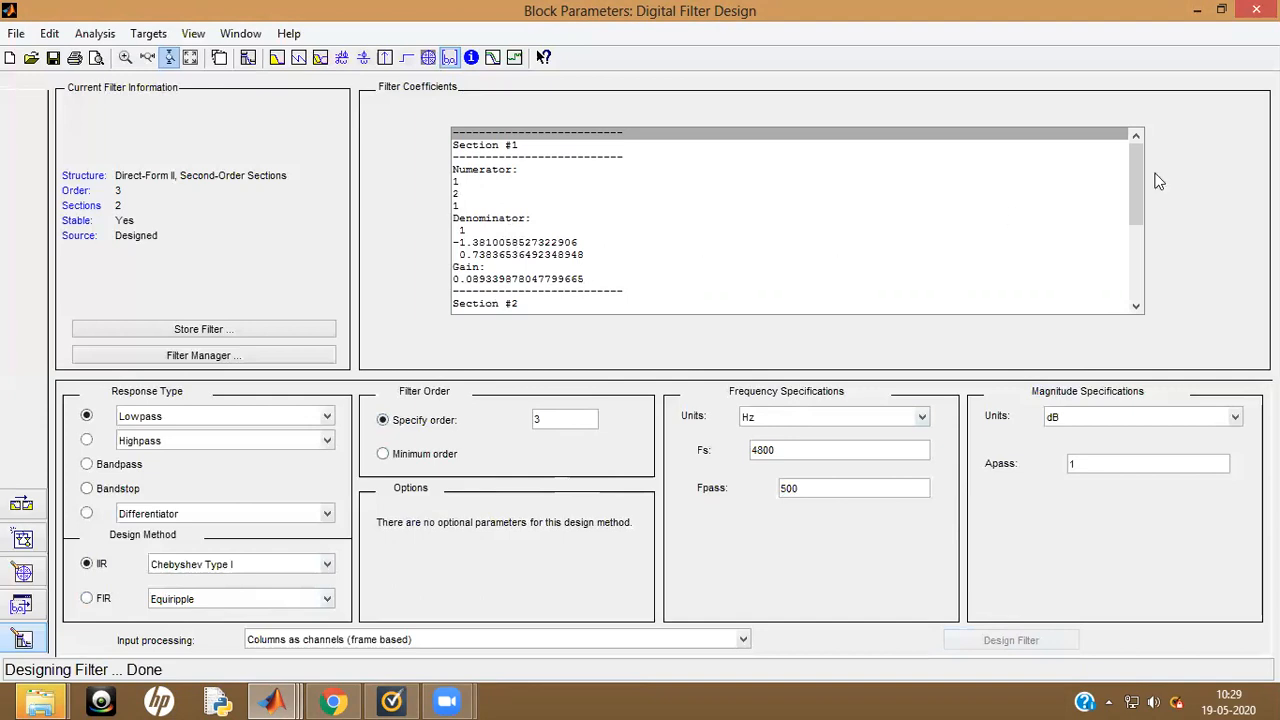
Review the coefficients of the third-order filter, and read its filter information down to the implementation cost
left_click_drag(1142, 186, 1114, 189)
left_click(471, 60)
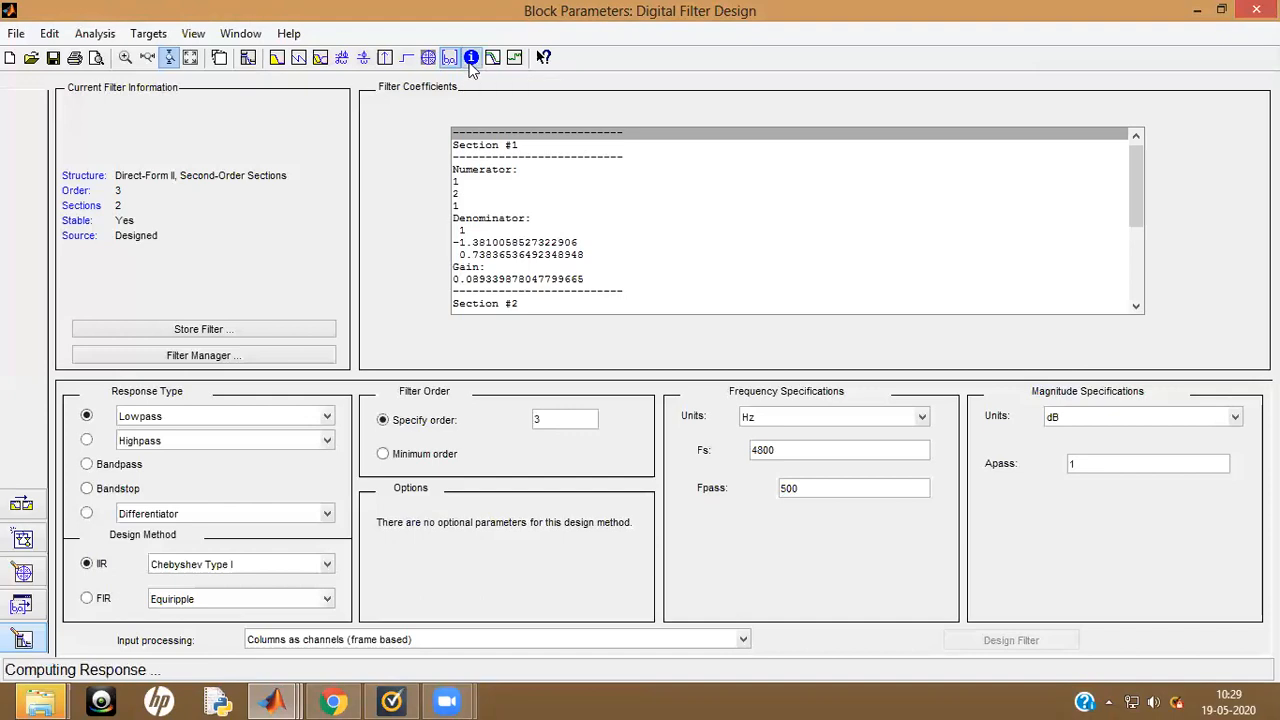
left_click_drag(1141, 173, 1133, 300)
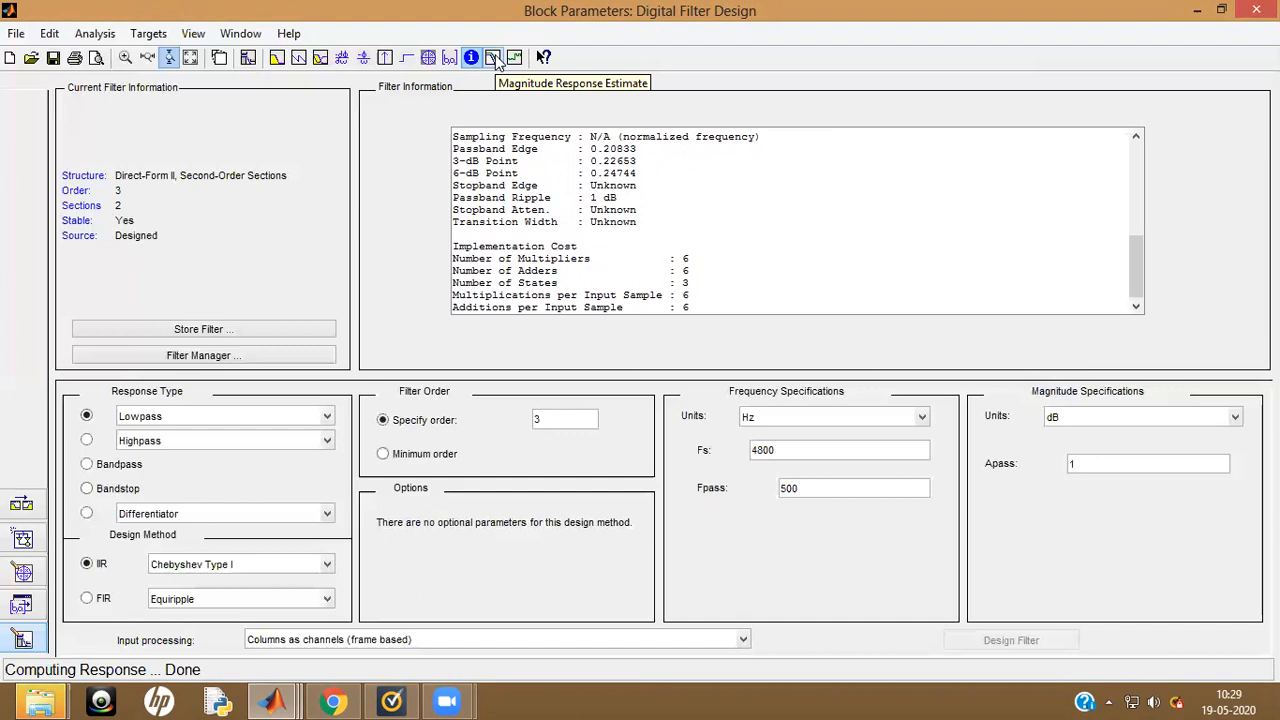
Display the phase response, followed by the combined magnitude and phase responses
left_click(299, 58)
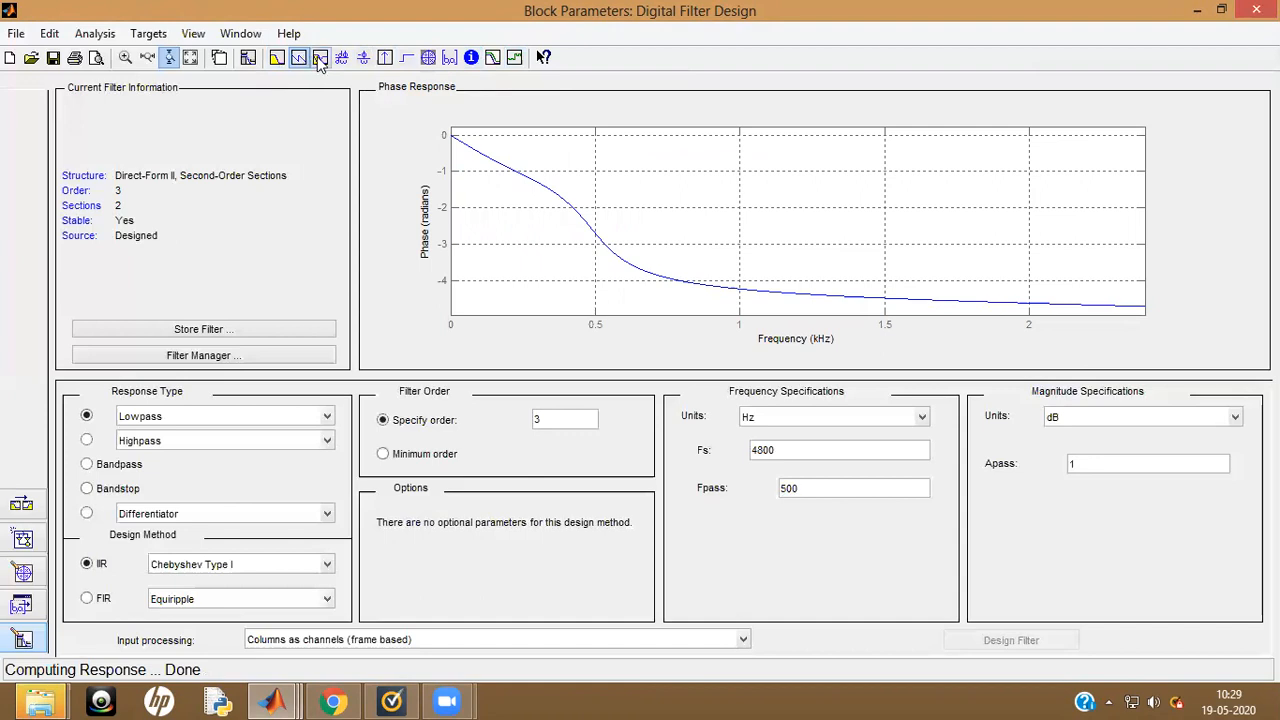
left_click(320, 58)
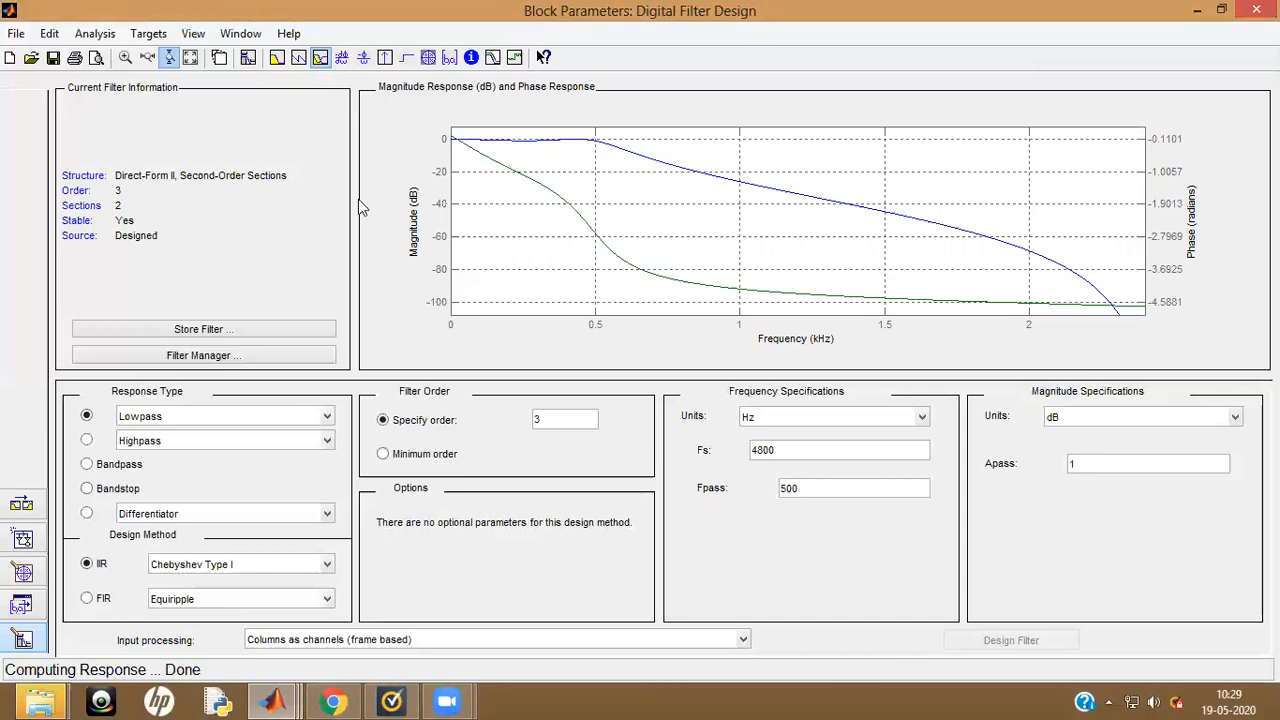
Open the pole/zero editor and display the poles and zeros of section 2 of the third-order filter
left_click(22, 578)
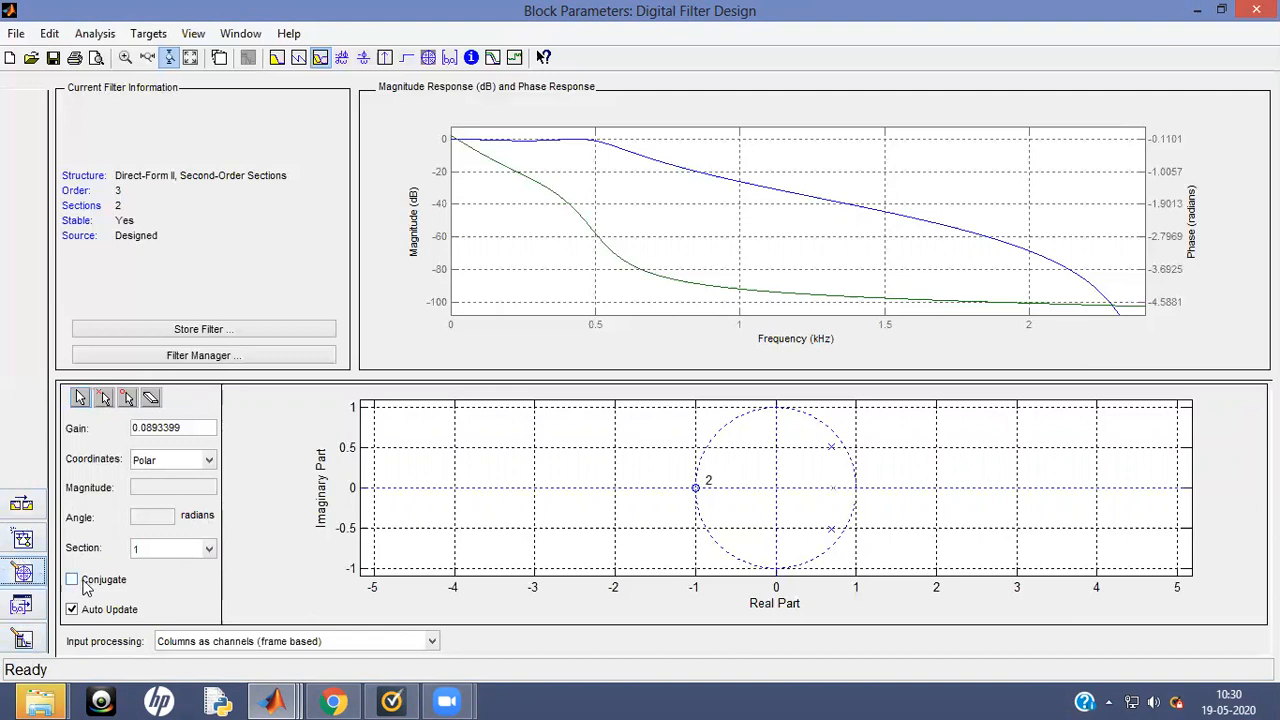
left_click(210, 547)
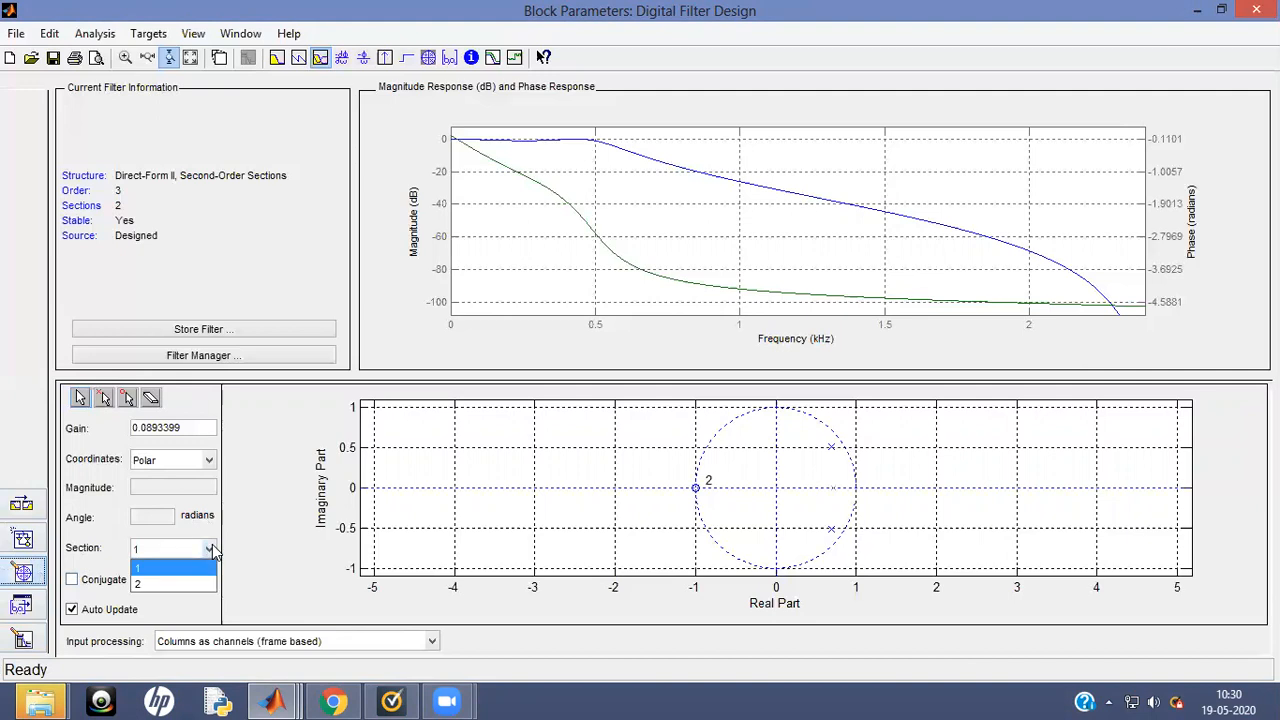
left_click(176, 583)
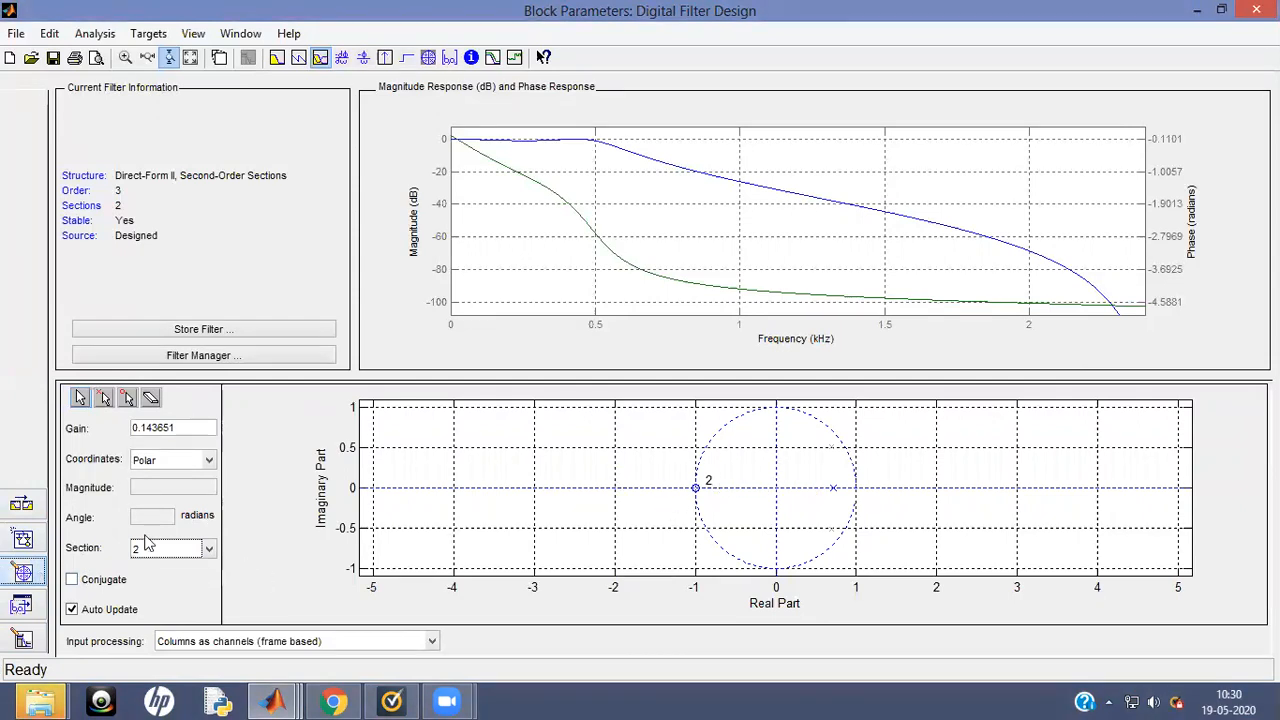
Realize the filter in the current model as a block named Filter, built using basic elements
left_click(23, 541)
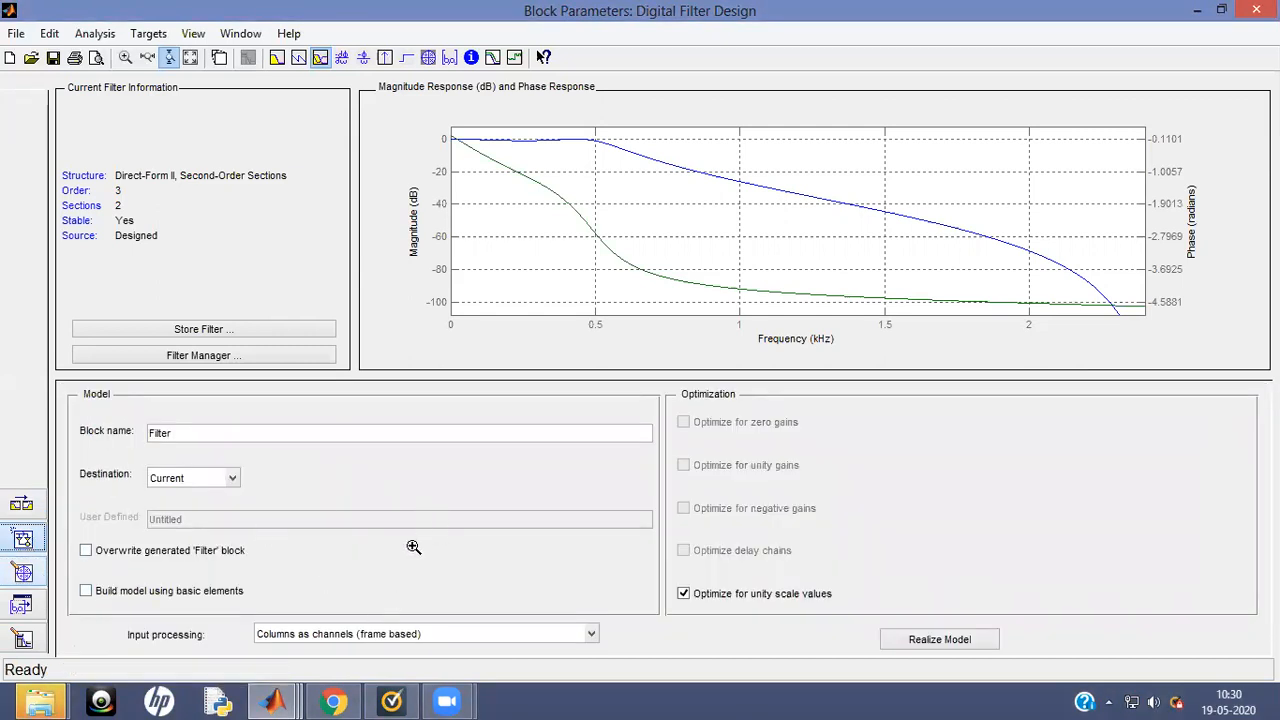
left_click(87, 592)
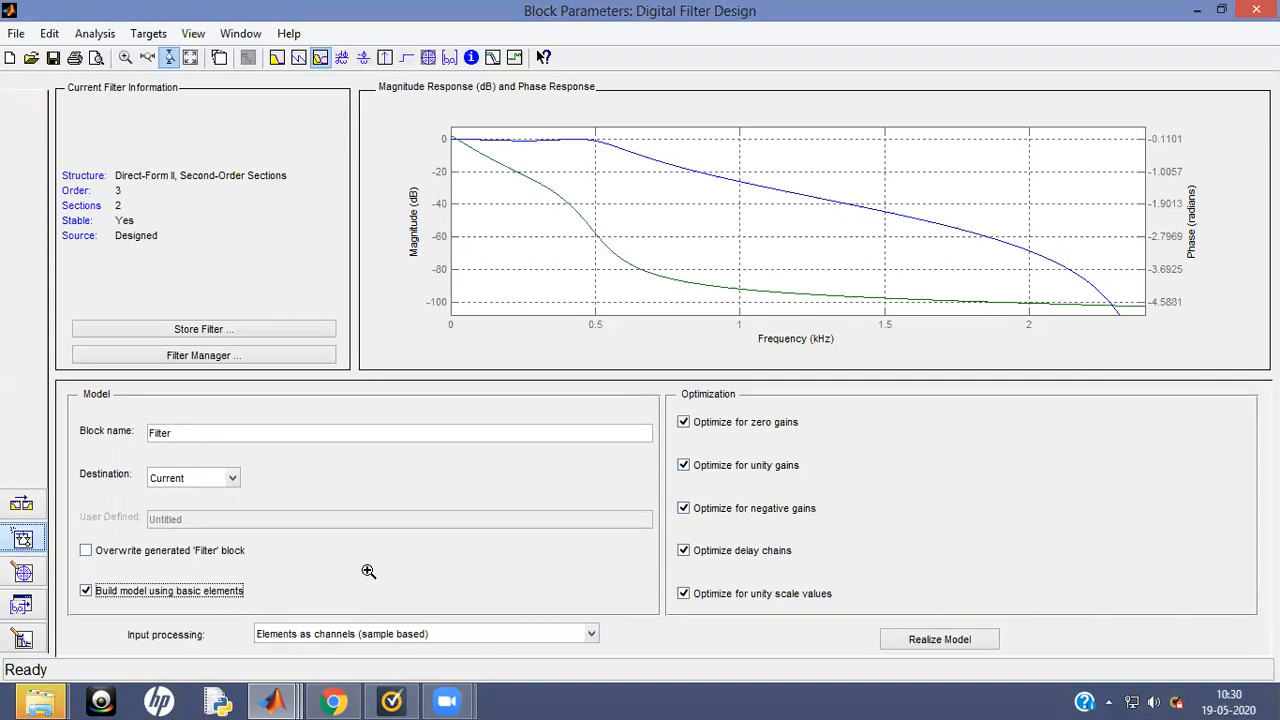
left_click(926, 642)
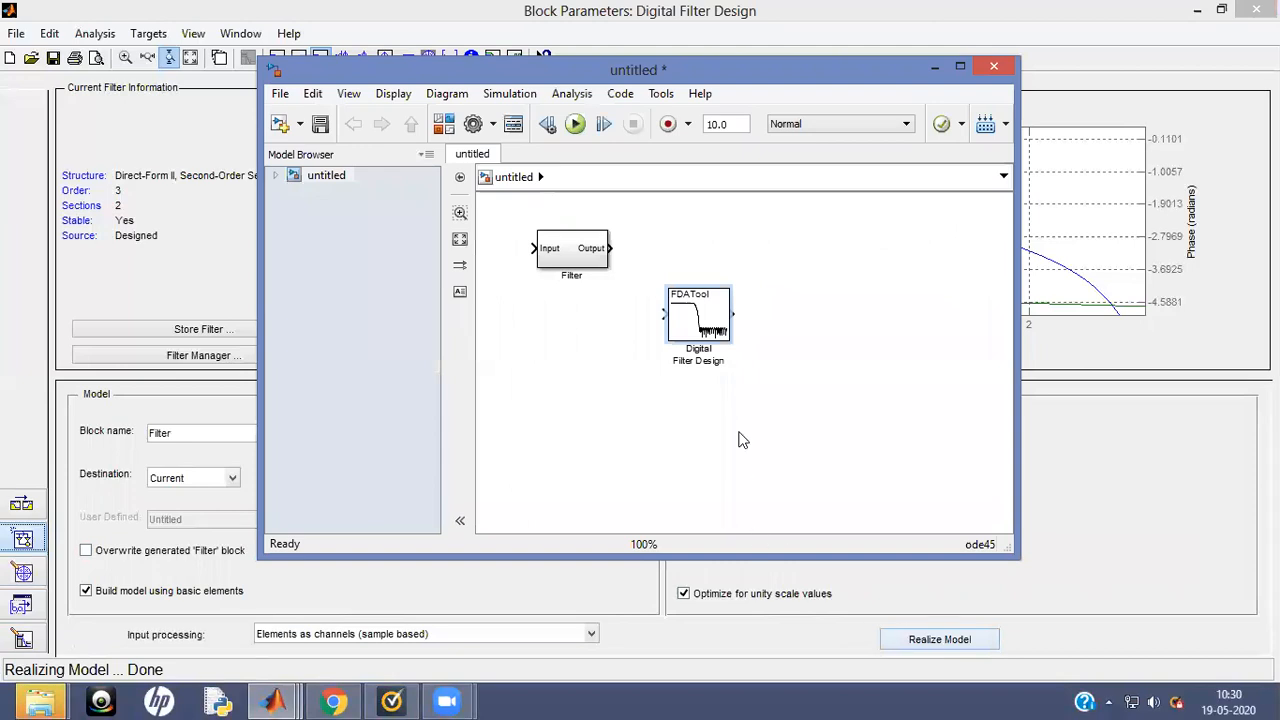
Open the generated Filter subsystem, examine the block structure of both filter sections, and return to the filter design window
double_click(585, 253)
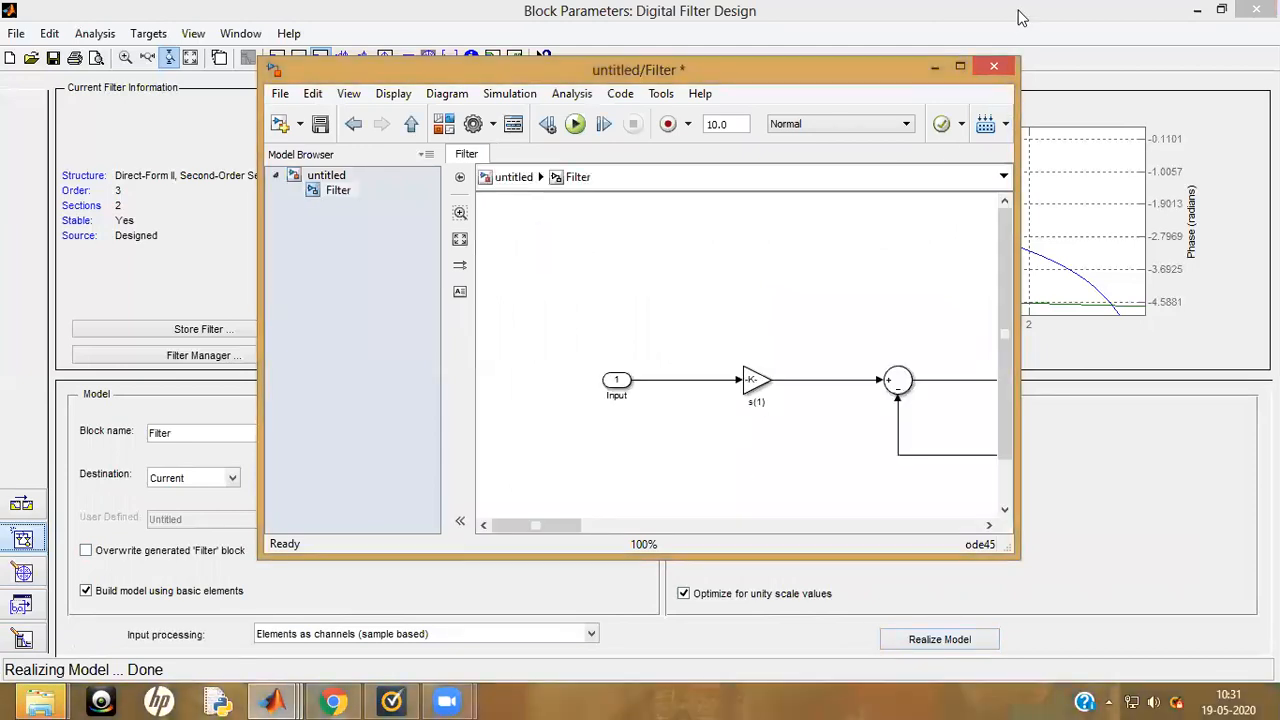
left_click(960, 66)
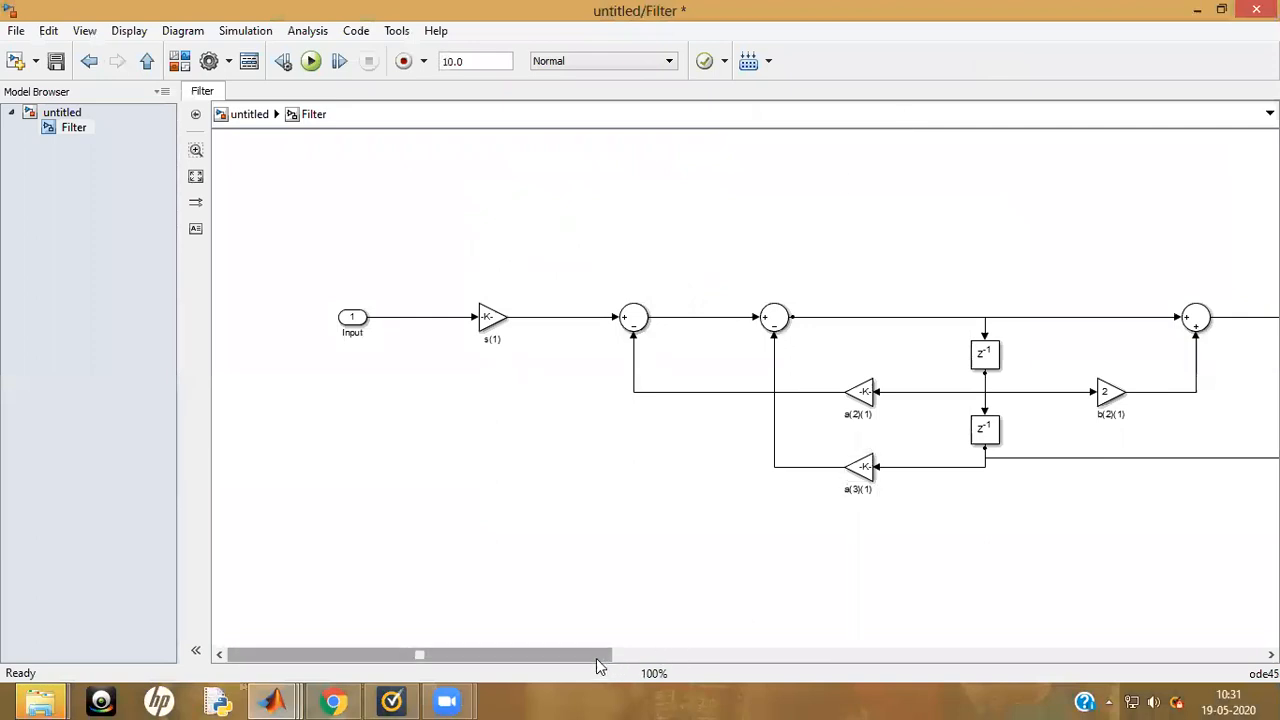
left_click_drag(596, 656, 665, 660)
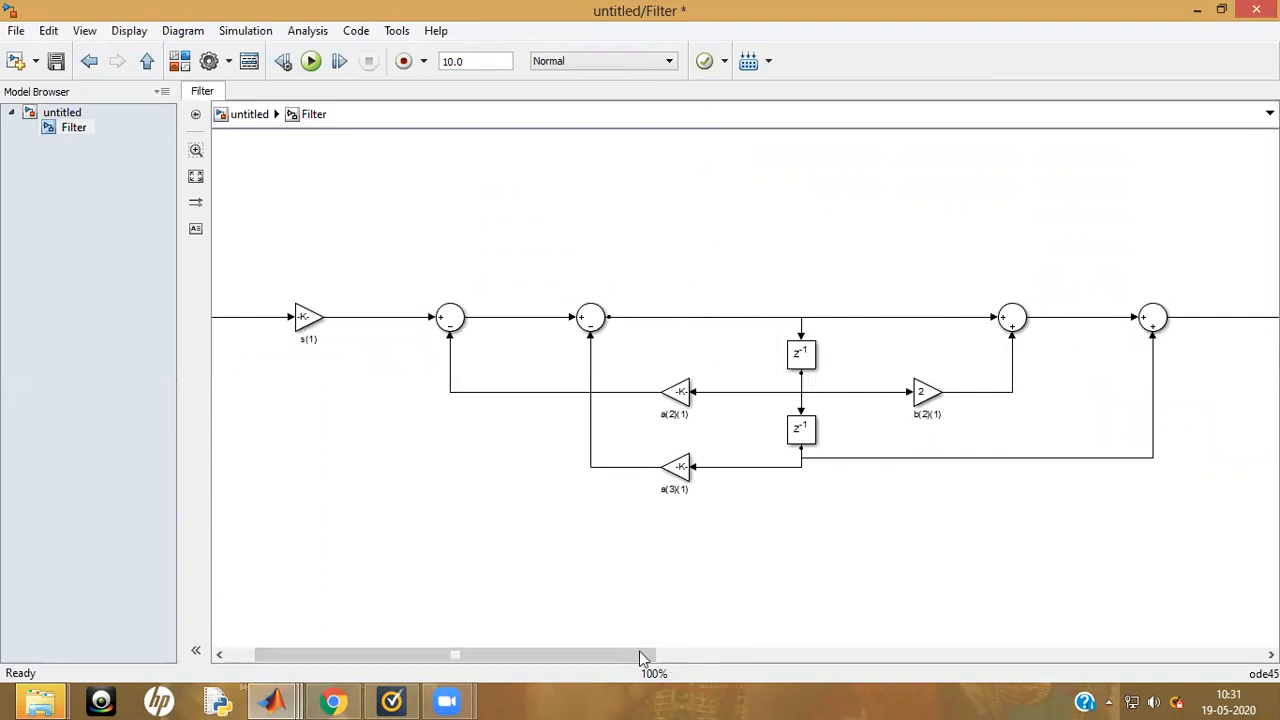
left_click_drag(643, 657, 1049, 560)
left_click_drag(962, 648, 520, 694)
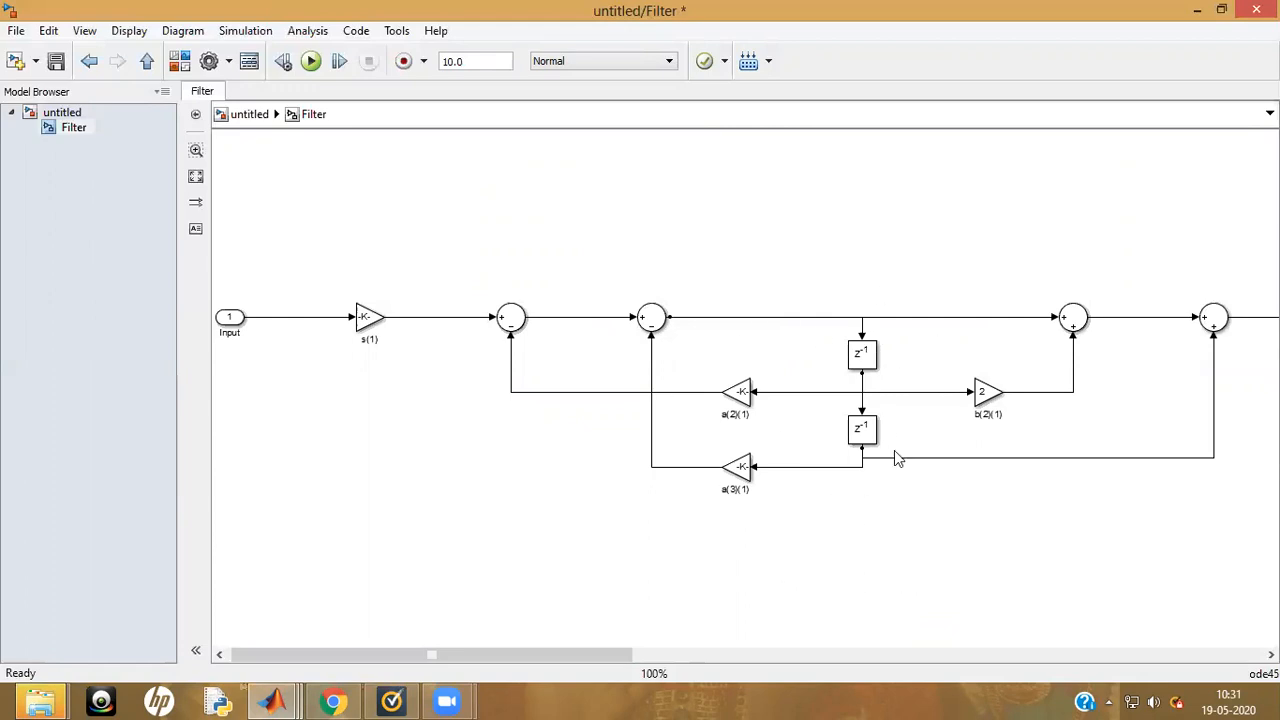
left_click_drag(568, 654, 1098, 589)
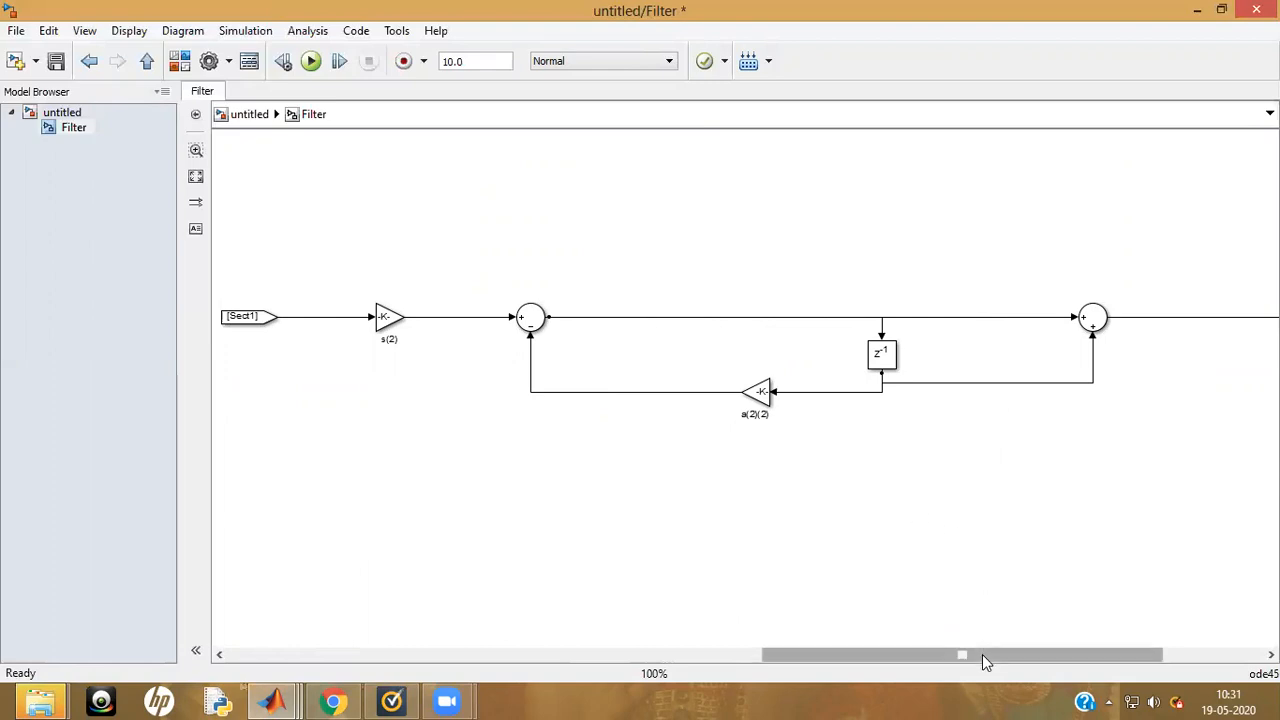
left_click_drag(982, 654, 461, 662)
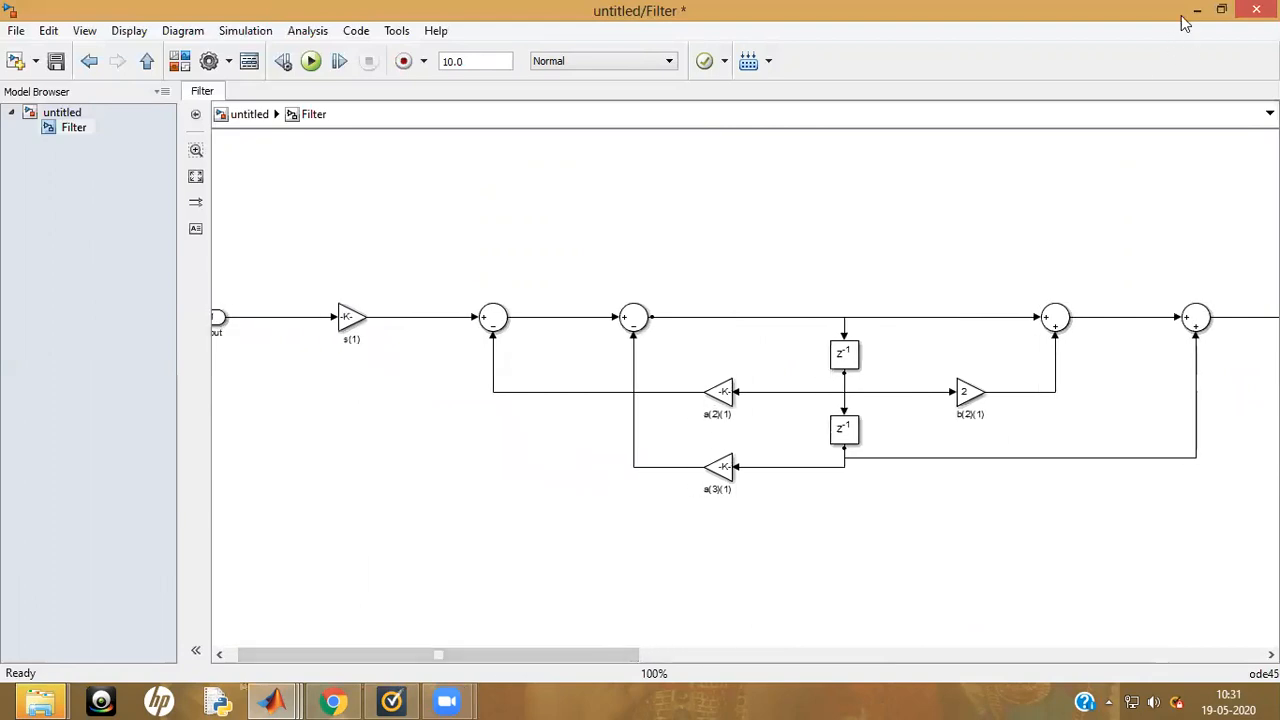
left_click(1222, 9)
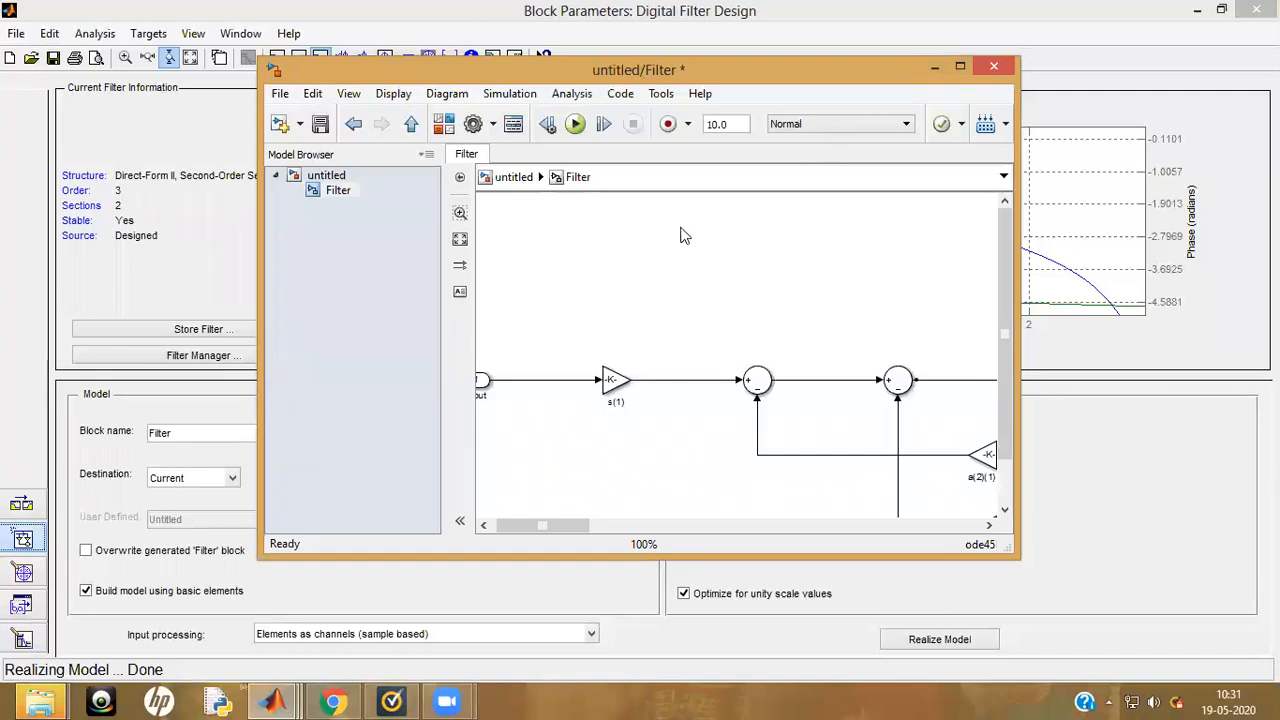
left_click(935, 67)
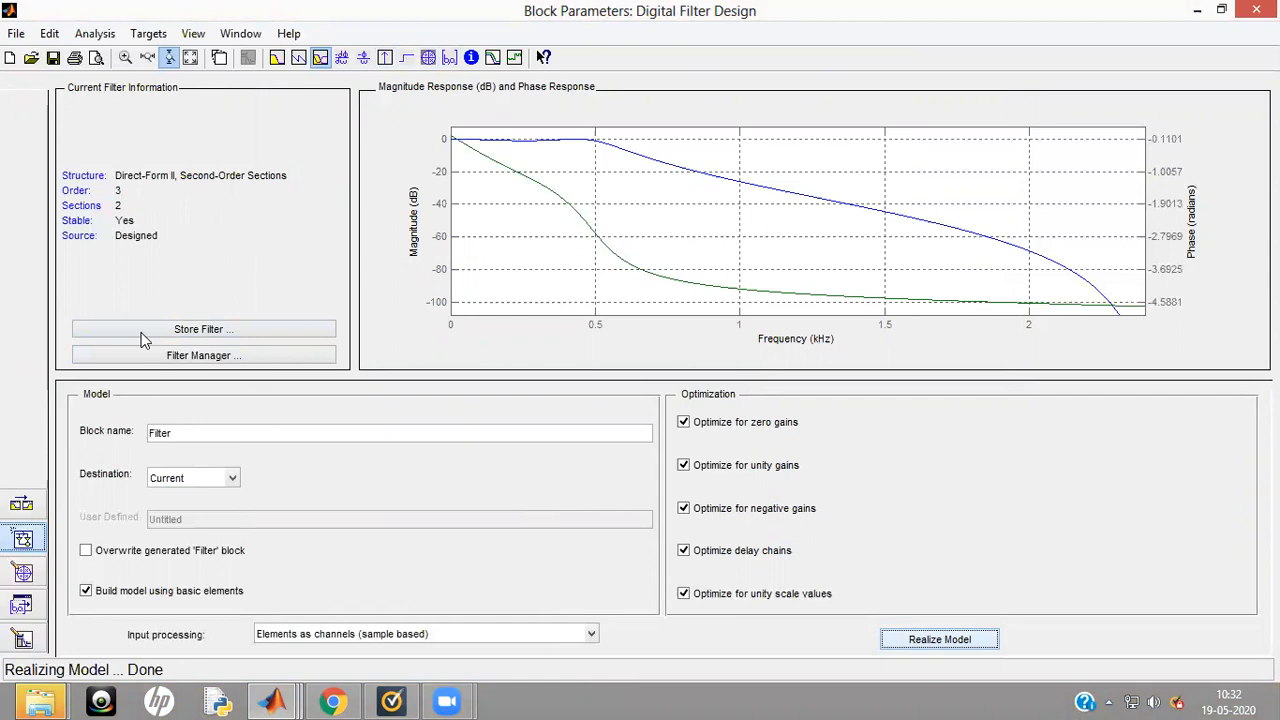
Glance at the frequency transformation settings, then set the Chebyshev Type I filter's response type to highpass and design it
left_click(23, 507)
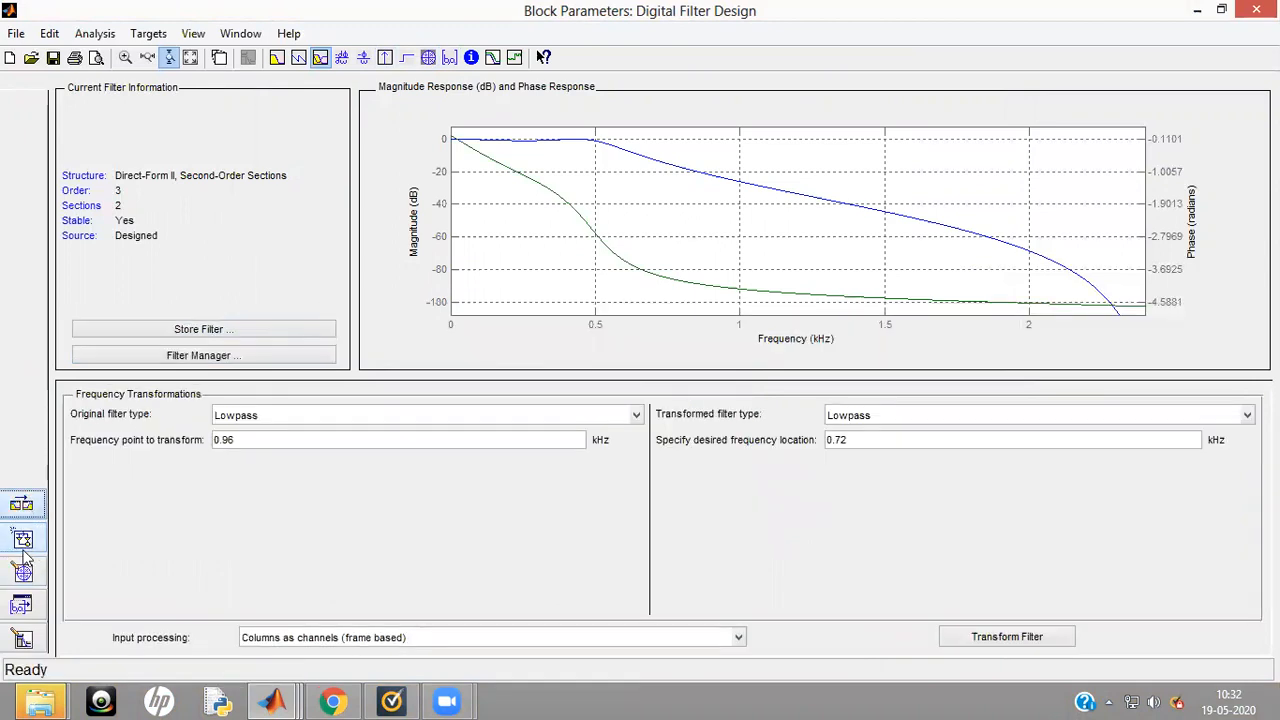
left_click(25, 638)
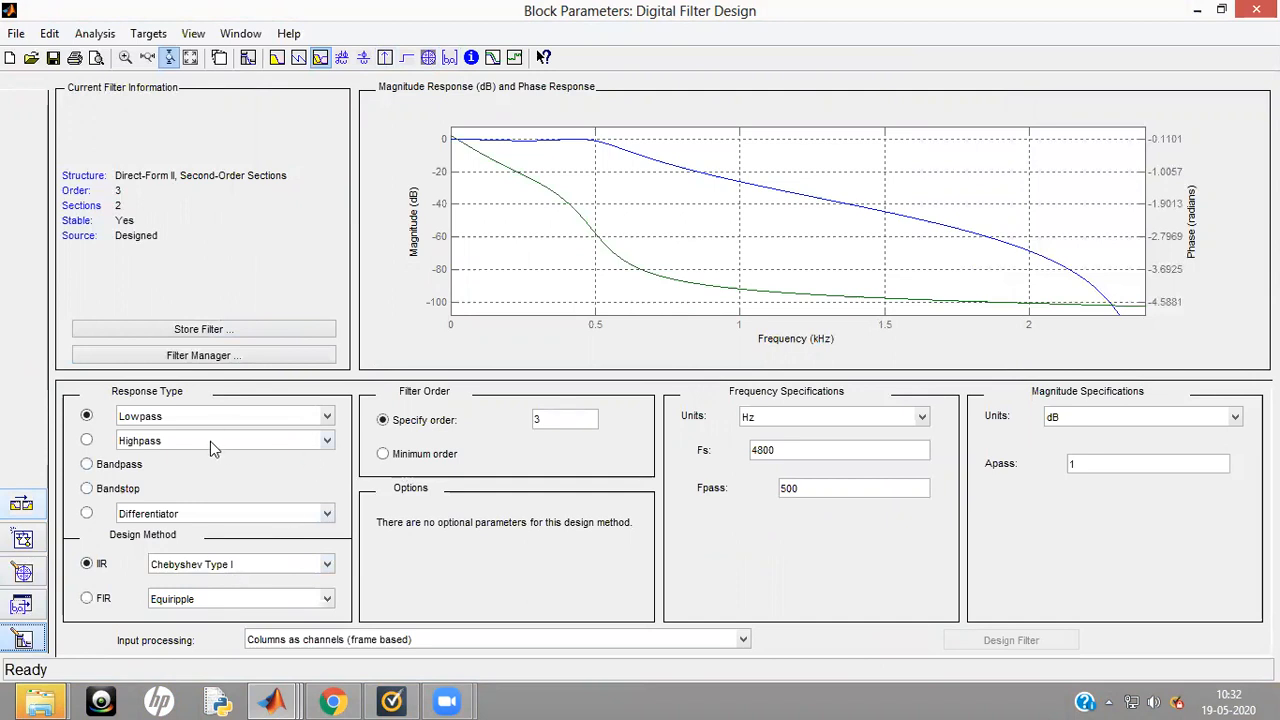
left_click(87, 442)
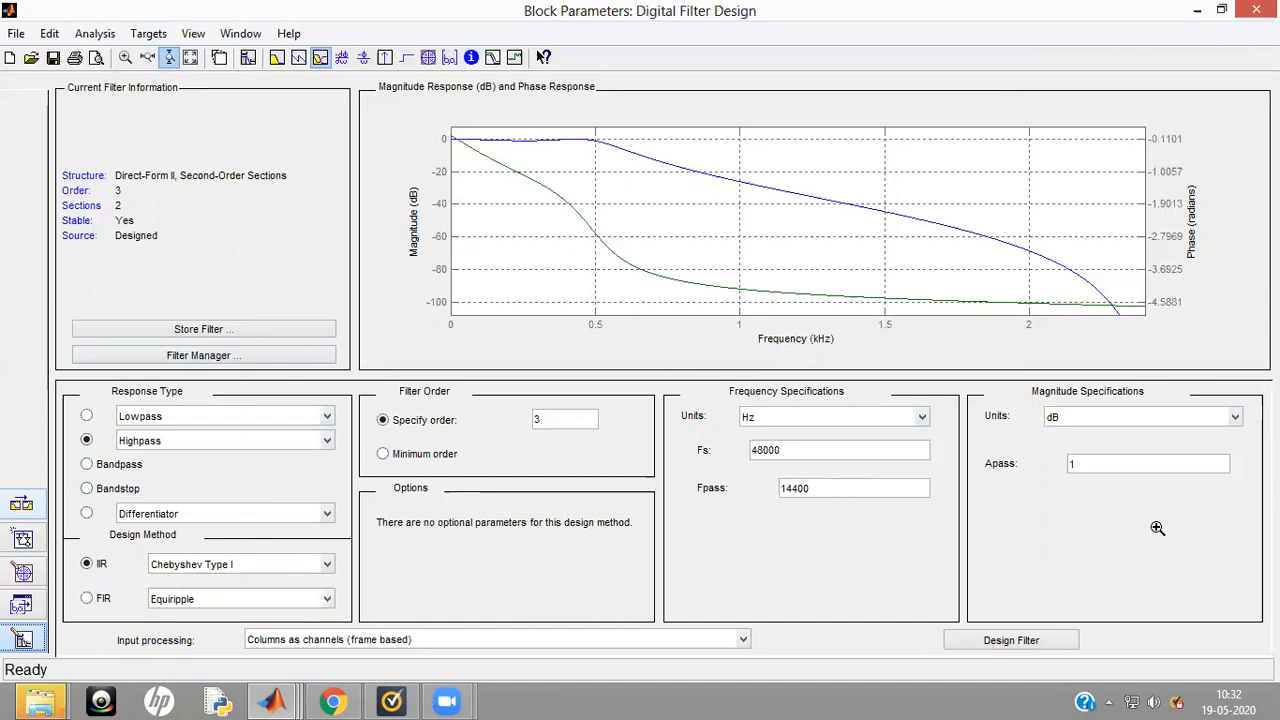
left_click(1040, 643)
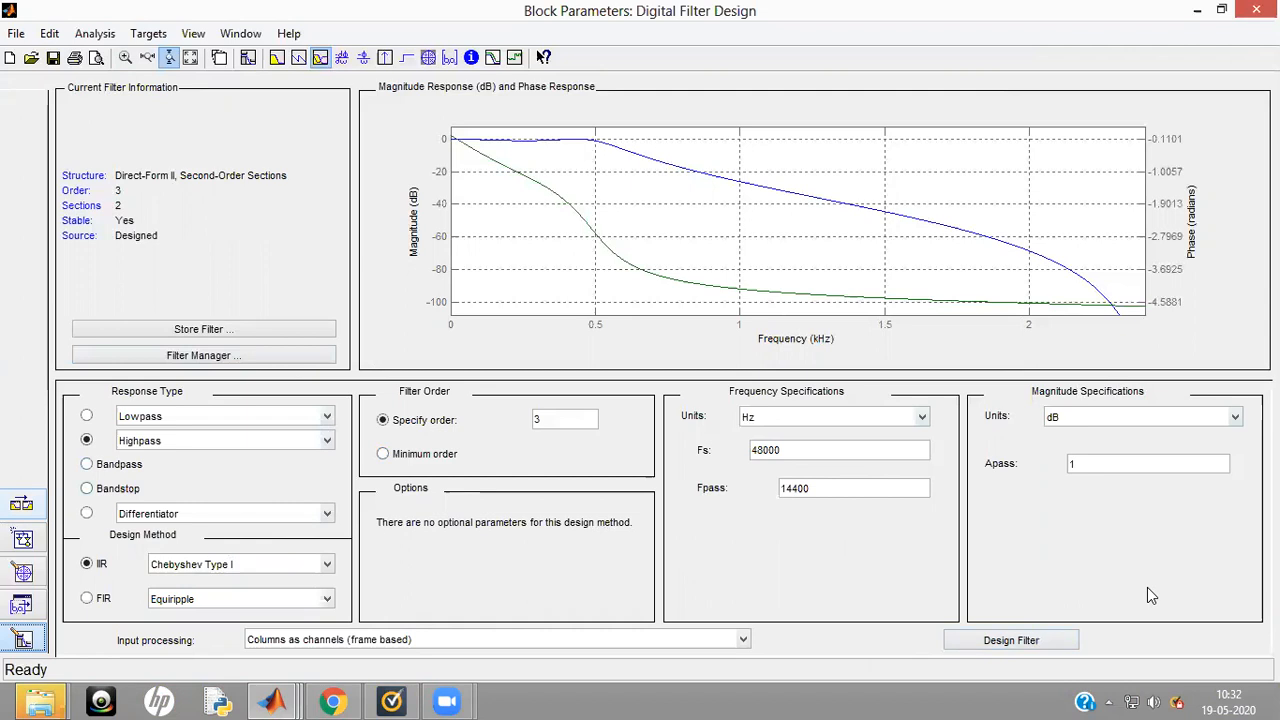